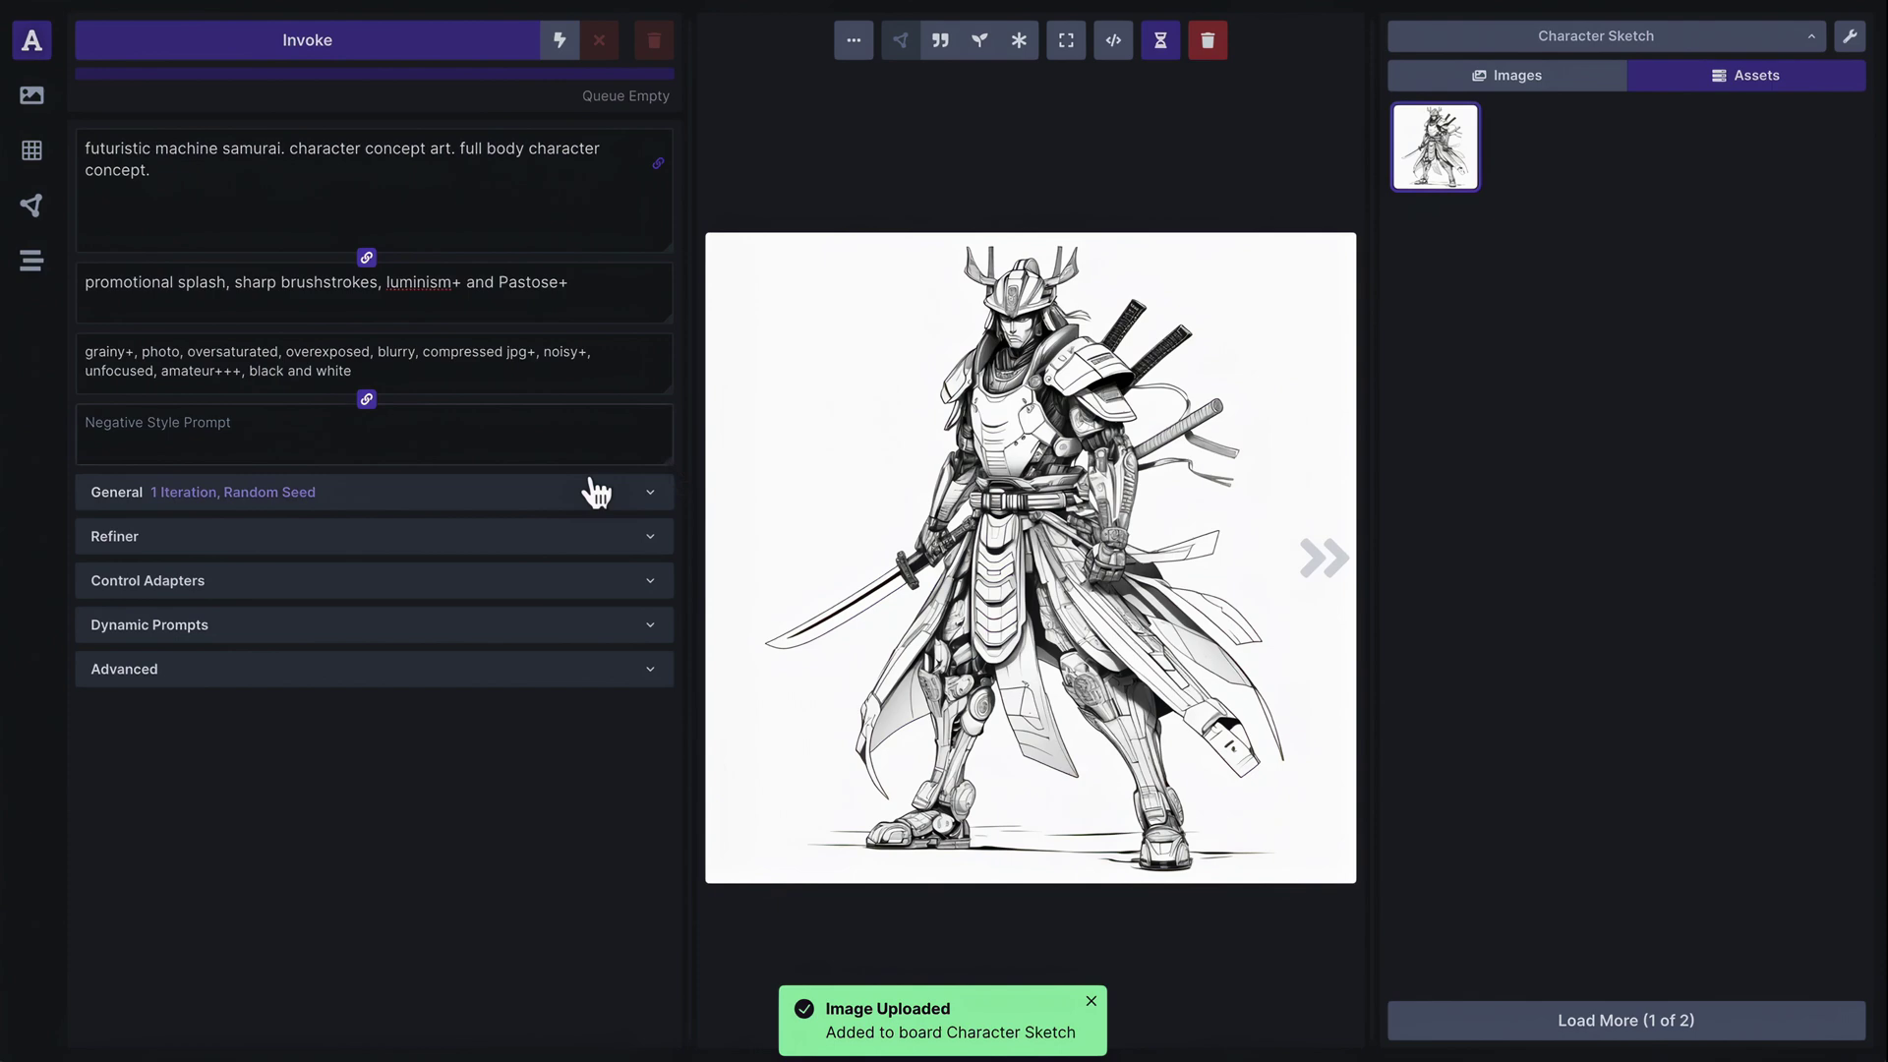
- Add a ControlNet control adapter and drop the samurai sketch into it
{"action": "left_click", "coordinate": [422, 578]}
{"action": "left_click", "coordinate": [201, 634]}
{"action": "left_click_drag", "start_coordinate": [944, 585], "coordinate": [605, 816]}
- Set the ControlNet detect resolution and image resolution both to 1024
{"action": "scroll", "coordinate": [536, 801], "scroll_direction": "down", "scroll_amount": 5}
{"action": "double_click", "coordinate": [535, 815]}
{"action": "type", "text": "1024"}
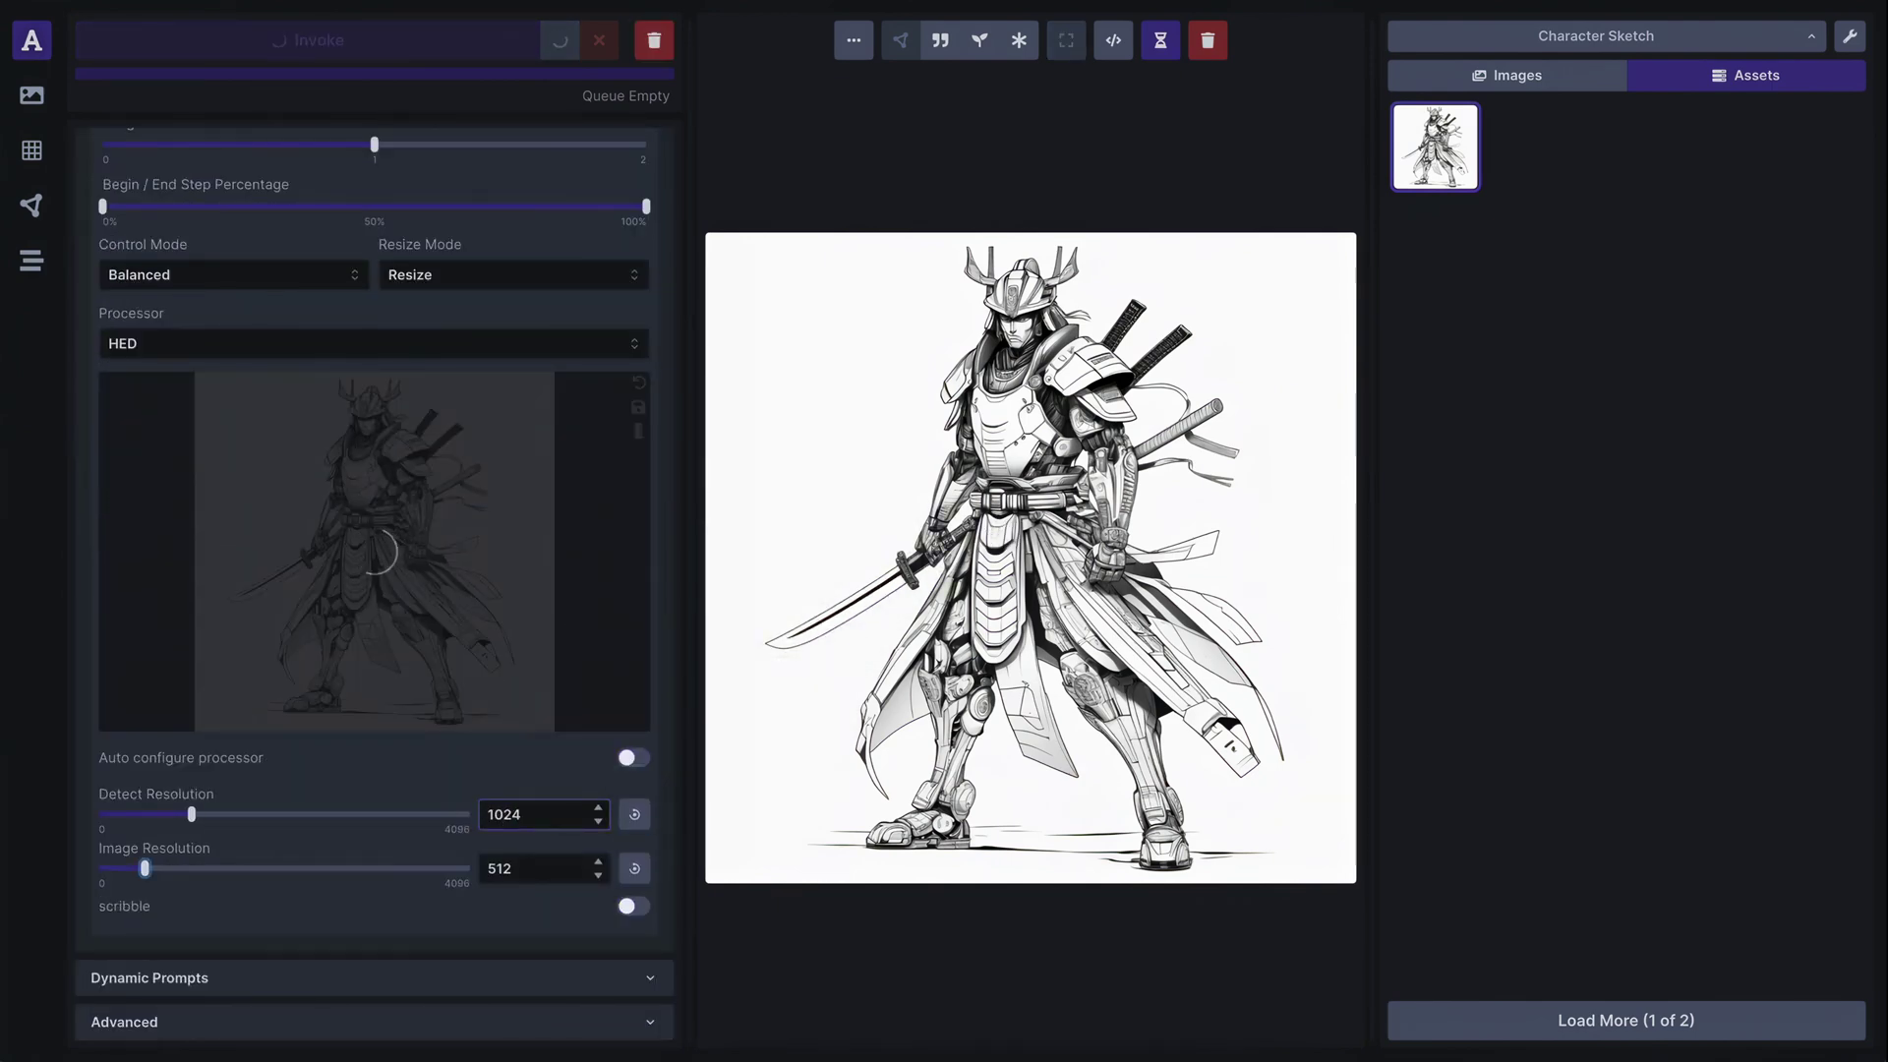
{"action": "key", "text": "Tab"}
{"action": "type", "text": "1024"}
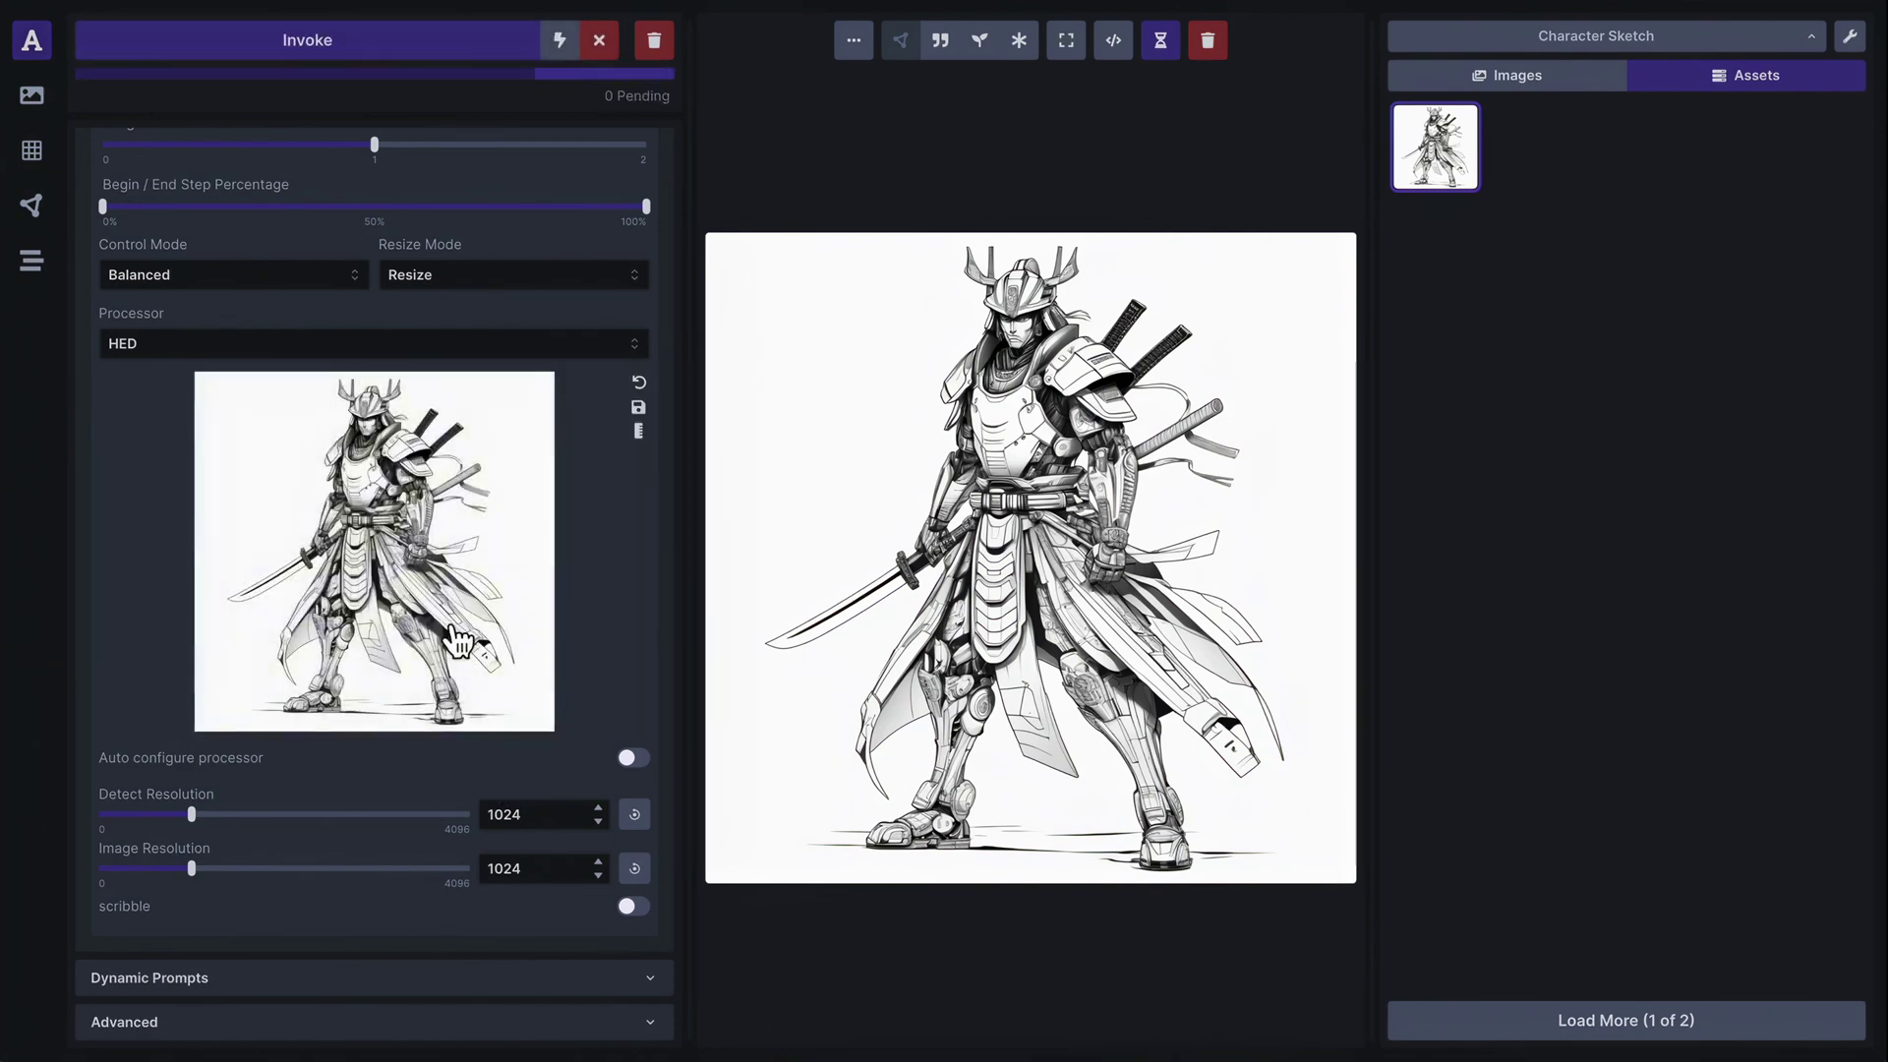
{"action": "scroll", "coordinate": [428, 610], "scroll_direction": "up", "scroll_amount": 3}
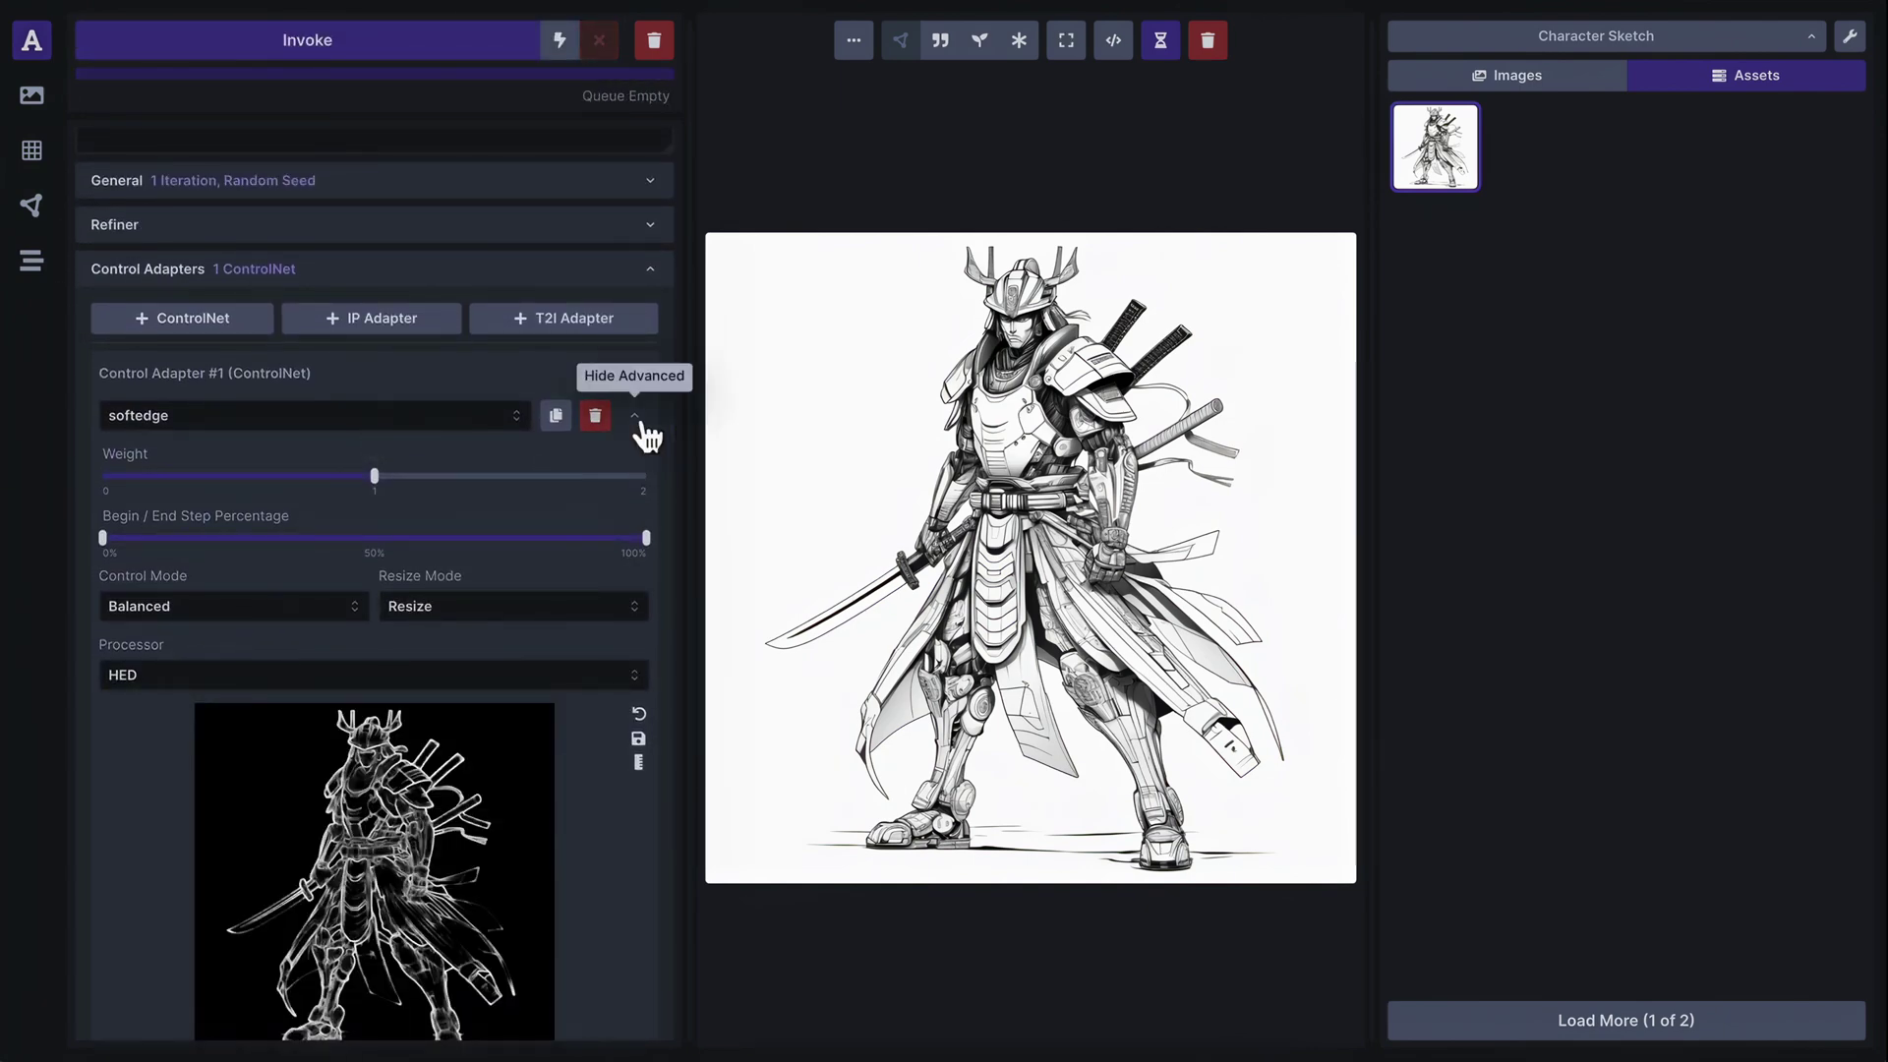
{"action": "left_click", "coordinate": [645, 276]}
- Generate the samurai renders and view the second, third and fourth results enlarged
{"action": "scroll", "coordinate": [562, 427], "scroll_direction": "up", "scroll_amount": 3}
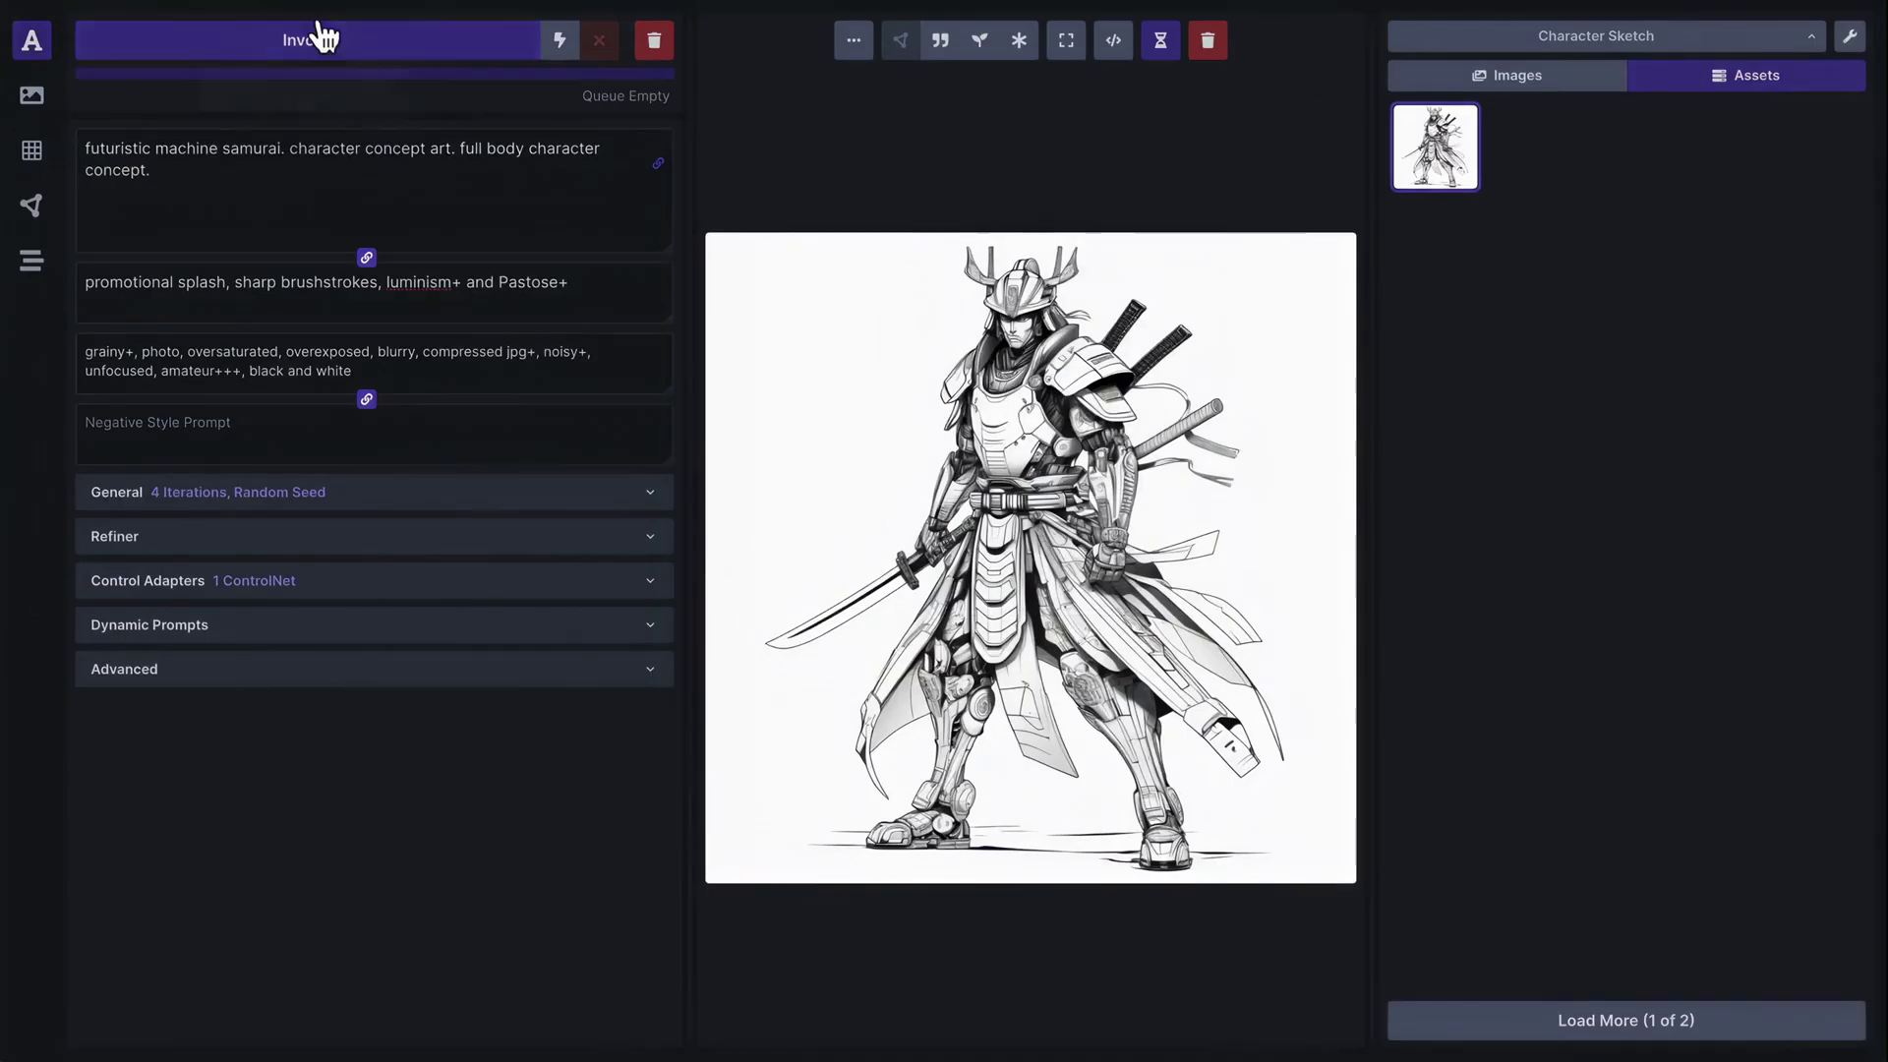
{"action": "left_click", "coordinate": [316, 37]}
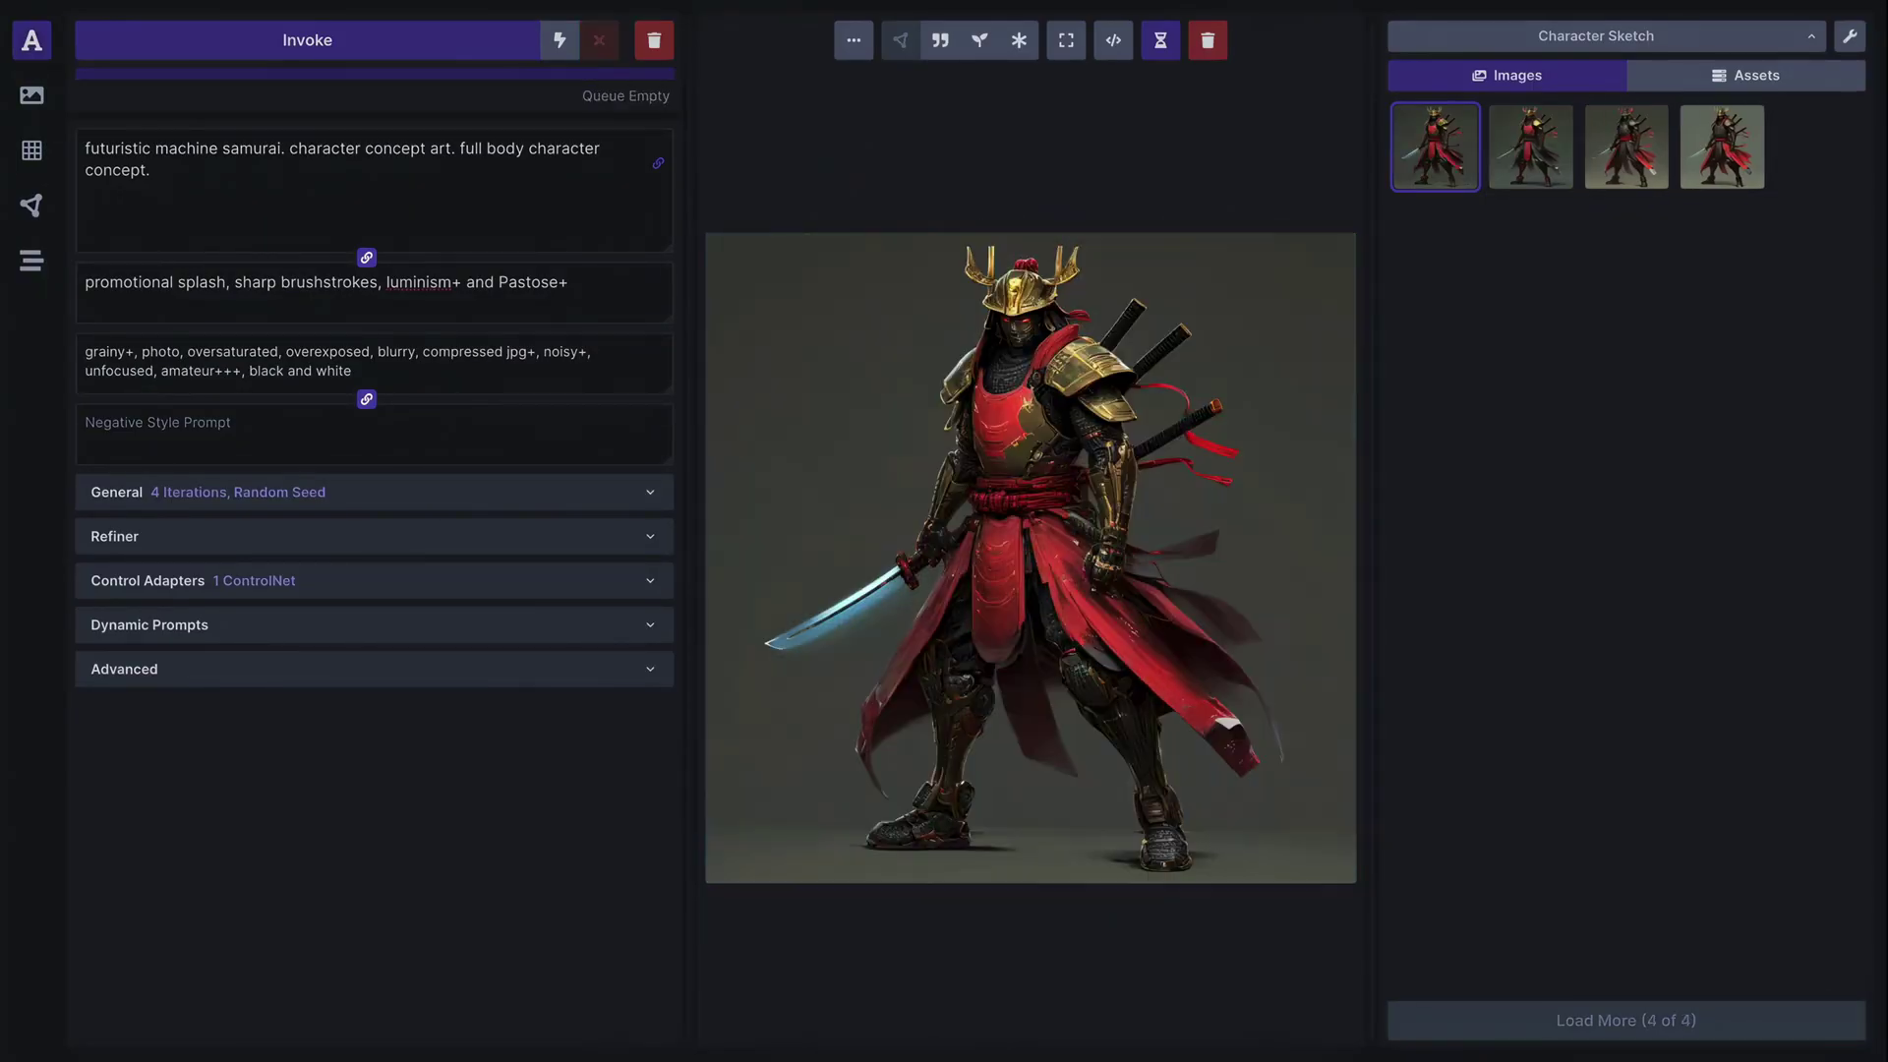
{"action": "left_click", "coordinate": [1548, 167]}
{"action": "left_click", "coordinate": [1638, 181]}
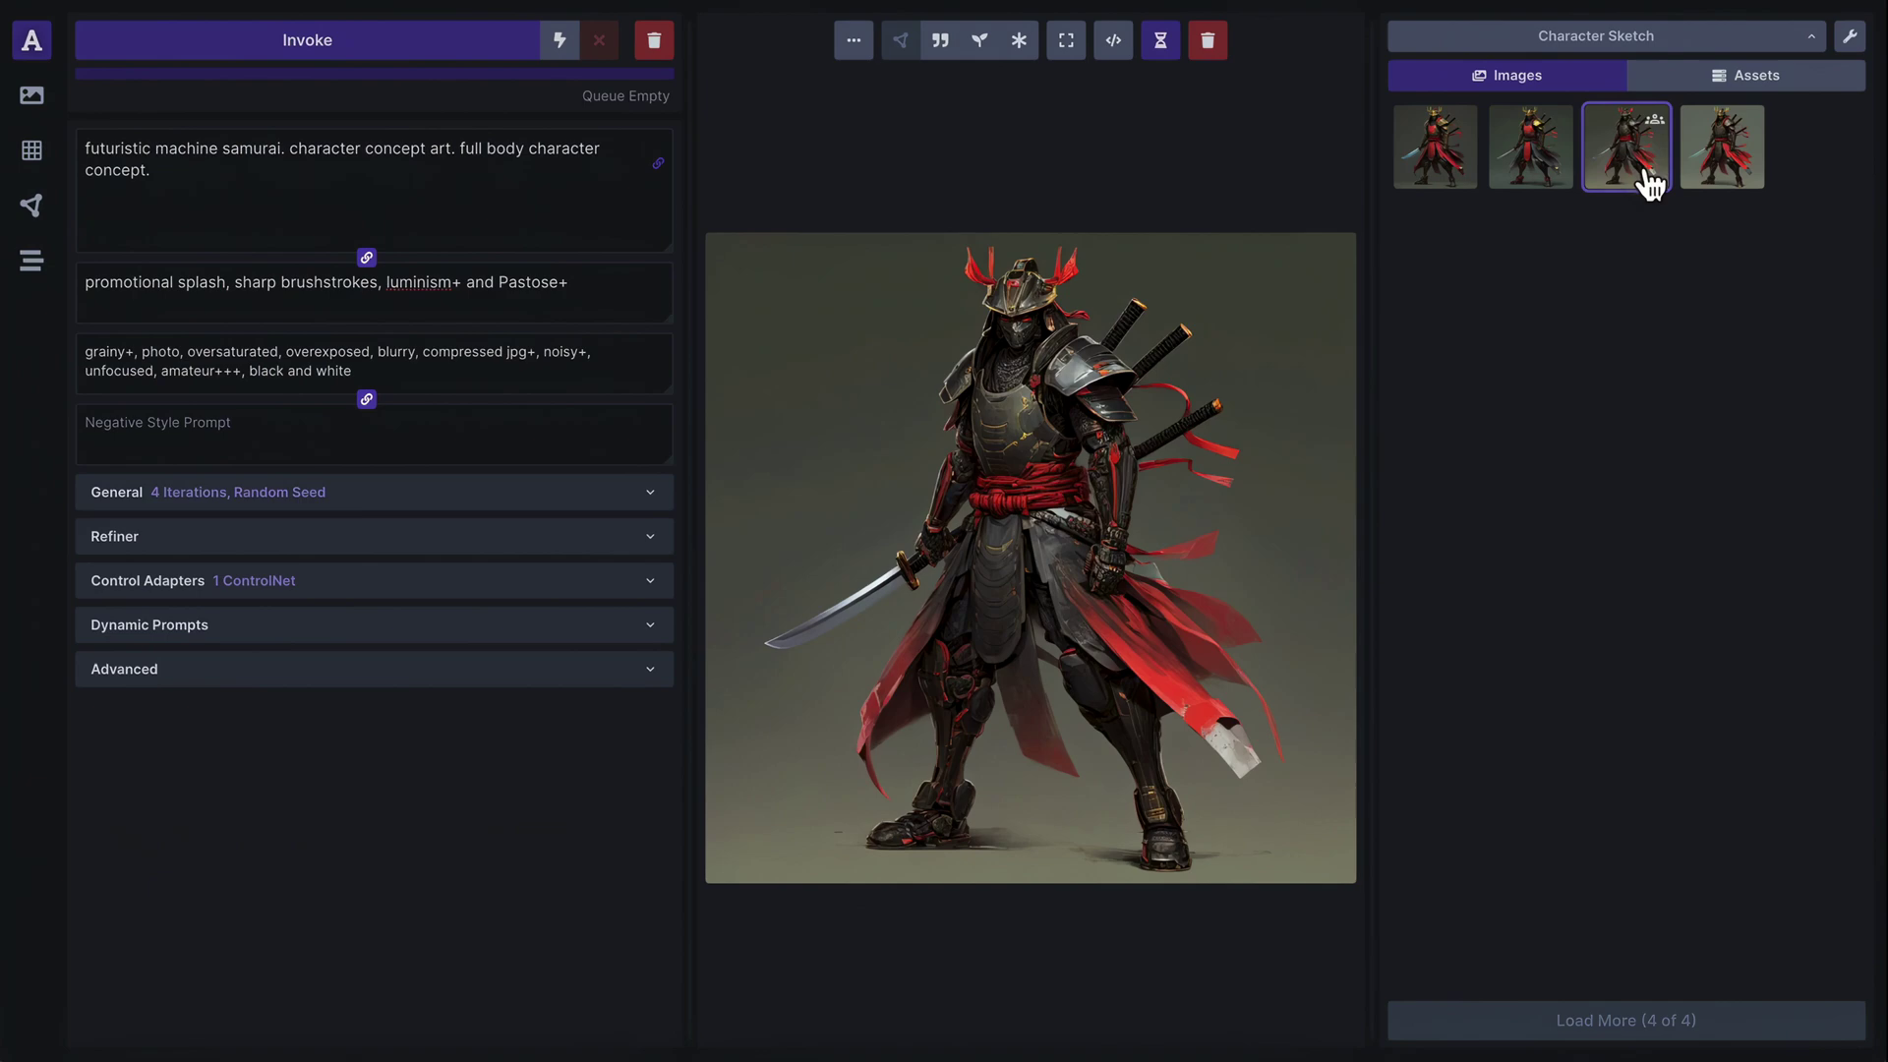
{"action": "left_click", "coordinate": [1719, 184]}
{"action": "key", "text": "f"}
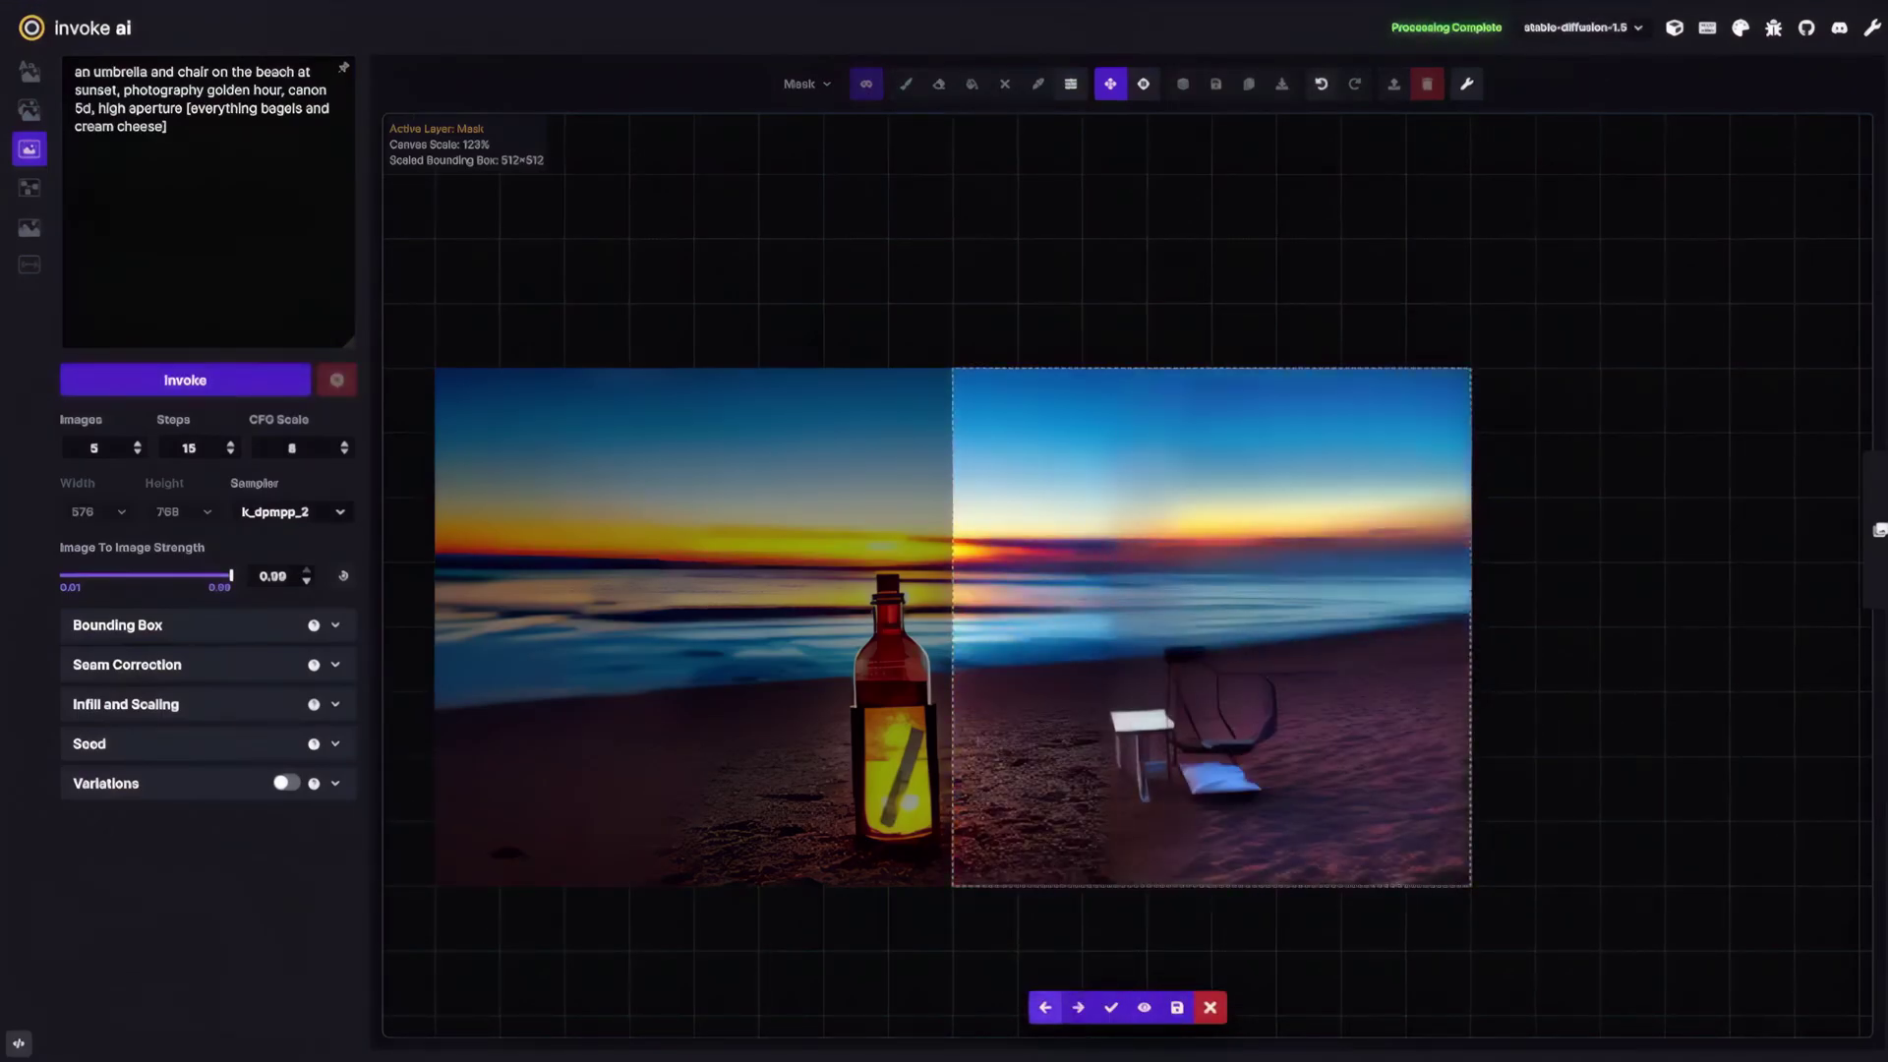
- Accept a staged beach image, then paint and mask an umbrella beside the chair to inpaint
{"action": "left_click", "coordinate": [1078, 1007]}
{"action": "left_click", "coordinate": [1111, 1007]}
{"action": "key", "text": "b"}
{"action": "mouse_move", "coordinate": [1362, 767]}
{"action": "left_mouse_down"}
{"action": "mouse_move", "coordinate": [1295, 554]}
{"action": "mouse_move", "coordinate": [1430, 548]}
{"action": "left_mouse_up"}
{"action": "key", "text": "q"}
{"action": "mouse_move", "coordinate": [1264, 551]}
{"action": "left_mouse_down"}
{"action": "mouse_move", "coordinate": [1434, 541]}
{"action": "mouse_move", "coordinate": [1353, 693]}
{"action": "mouse_move", "coordinate": [1350, 770]}
{"action": "left_mouse_up"}
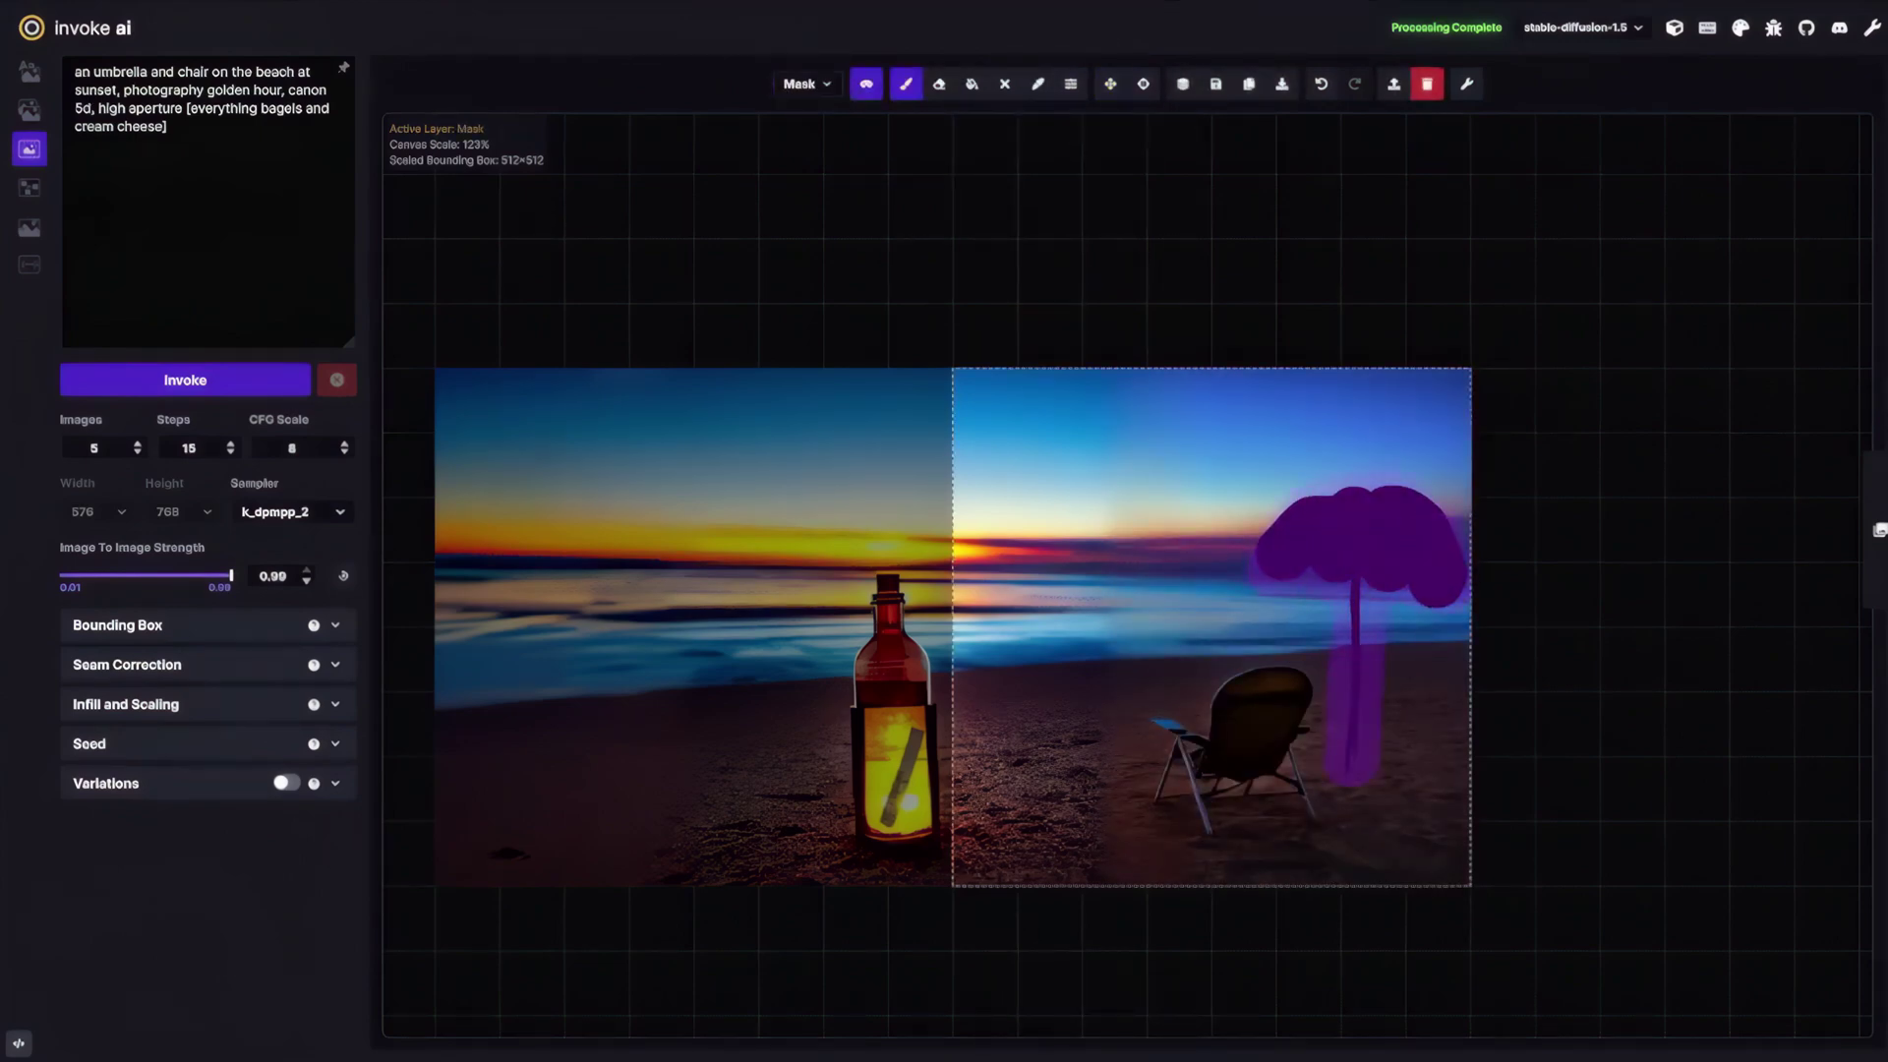
{"action": "key", "text": "ctrl+Return"}
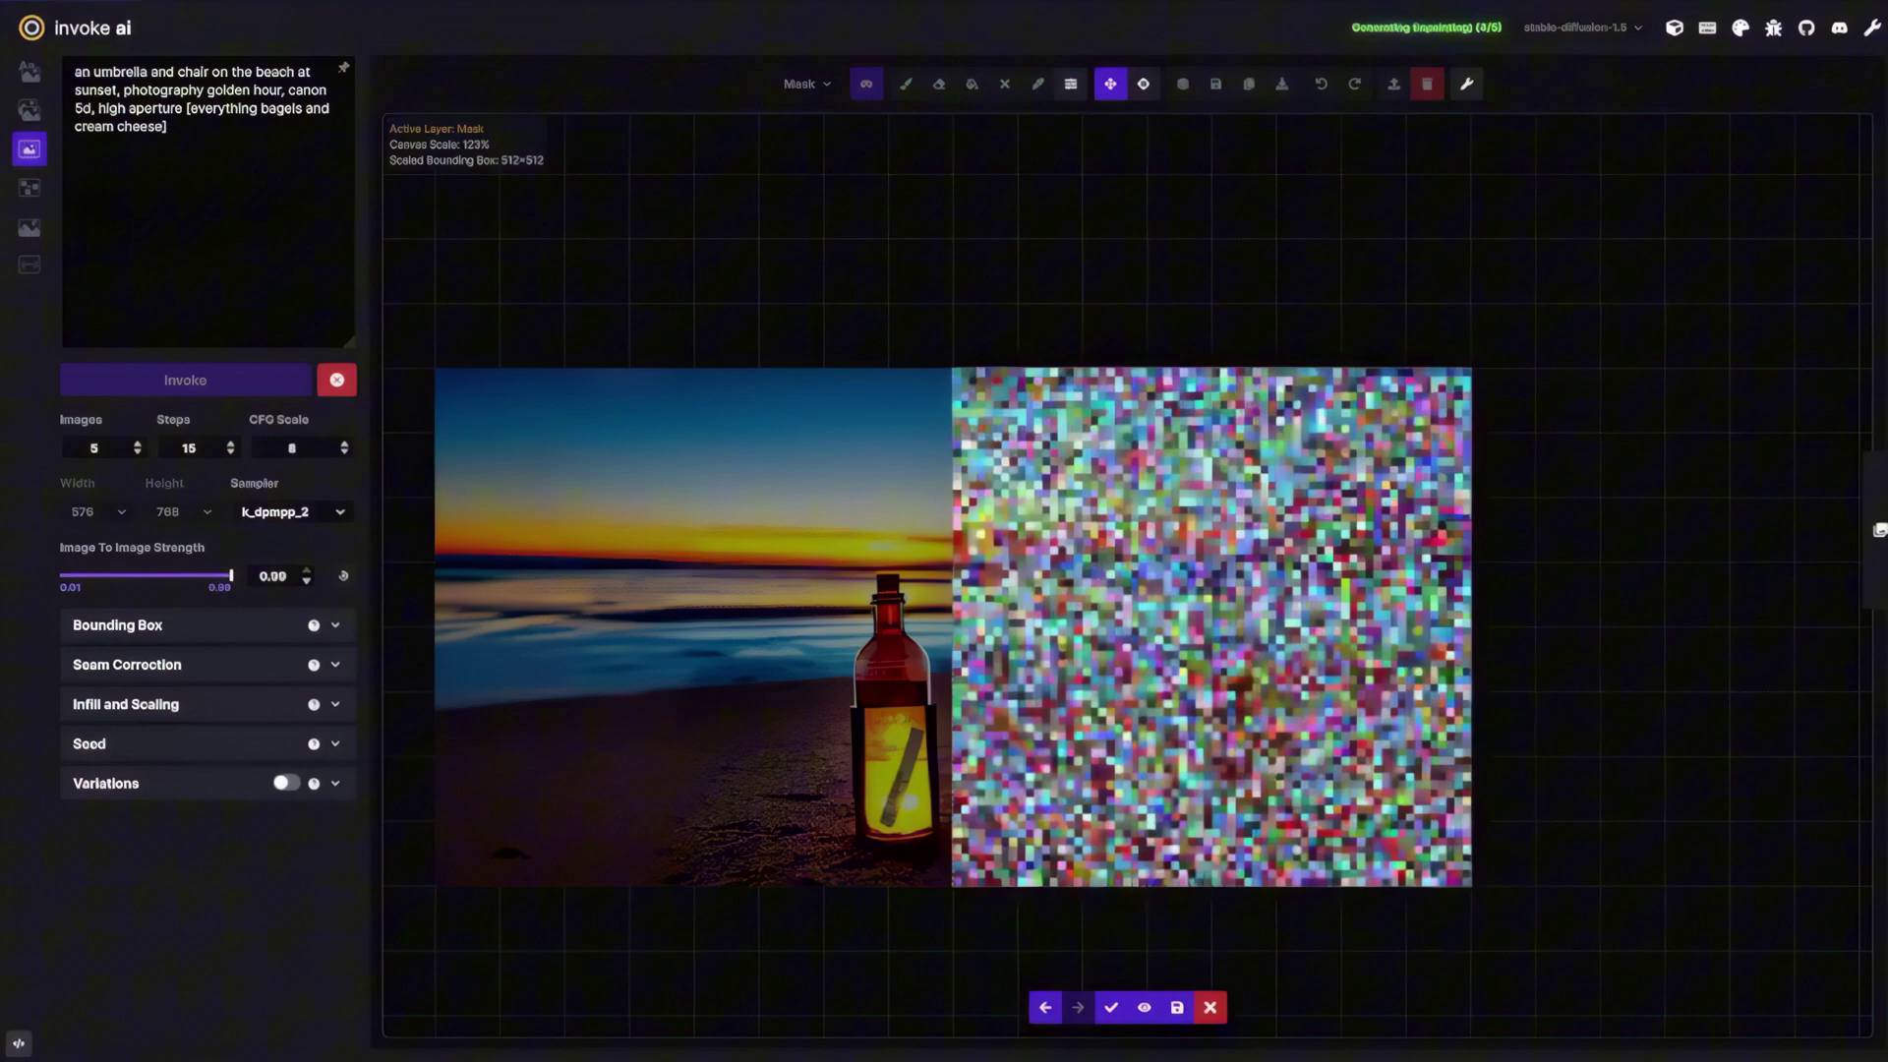
- Compare the staged umbrella variants, then start generating the rainbow elephant images
{"action": "key", "text": "Right"}
{"action": "key", "text": "Right"}
{"action": "key", "text": "Right"}
{"action": "key", "text": "Right"}
{"action": "key", "text": "Right"}
{"action": "key", "text": "Right"}
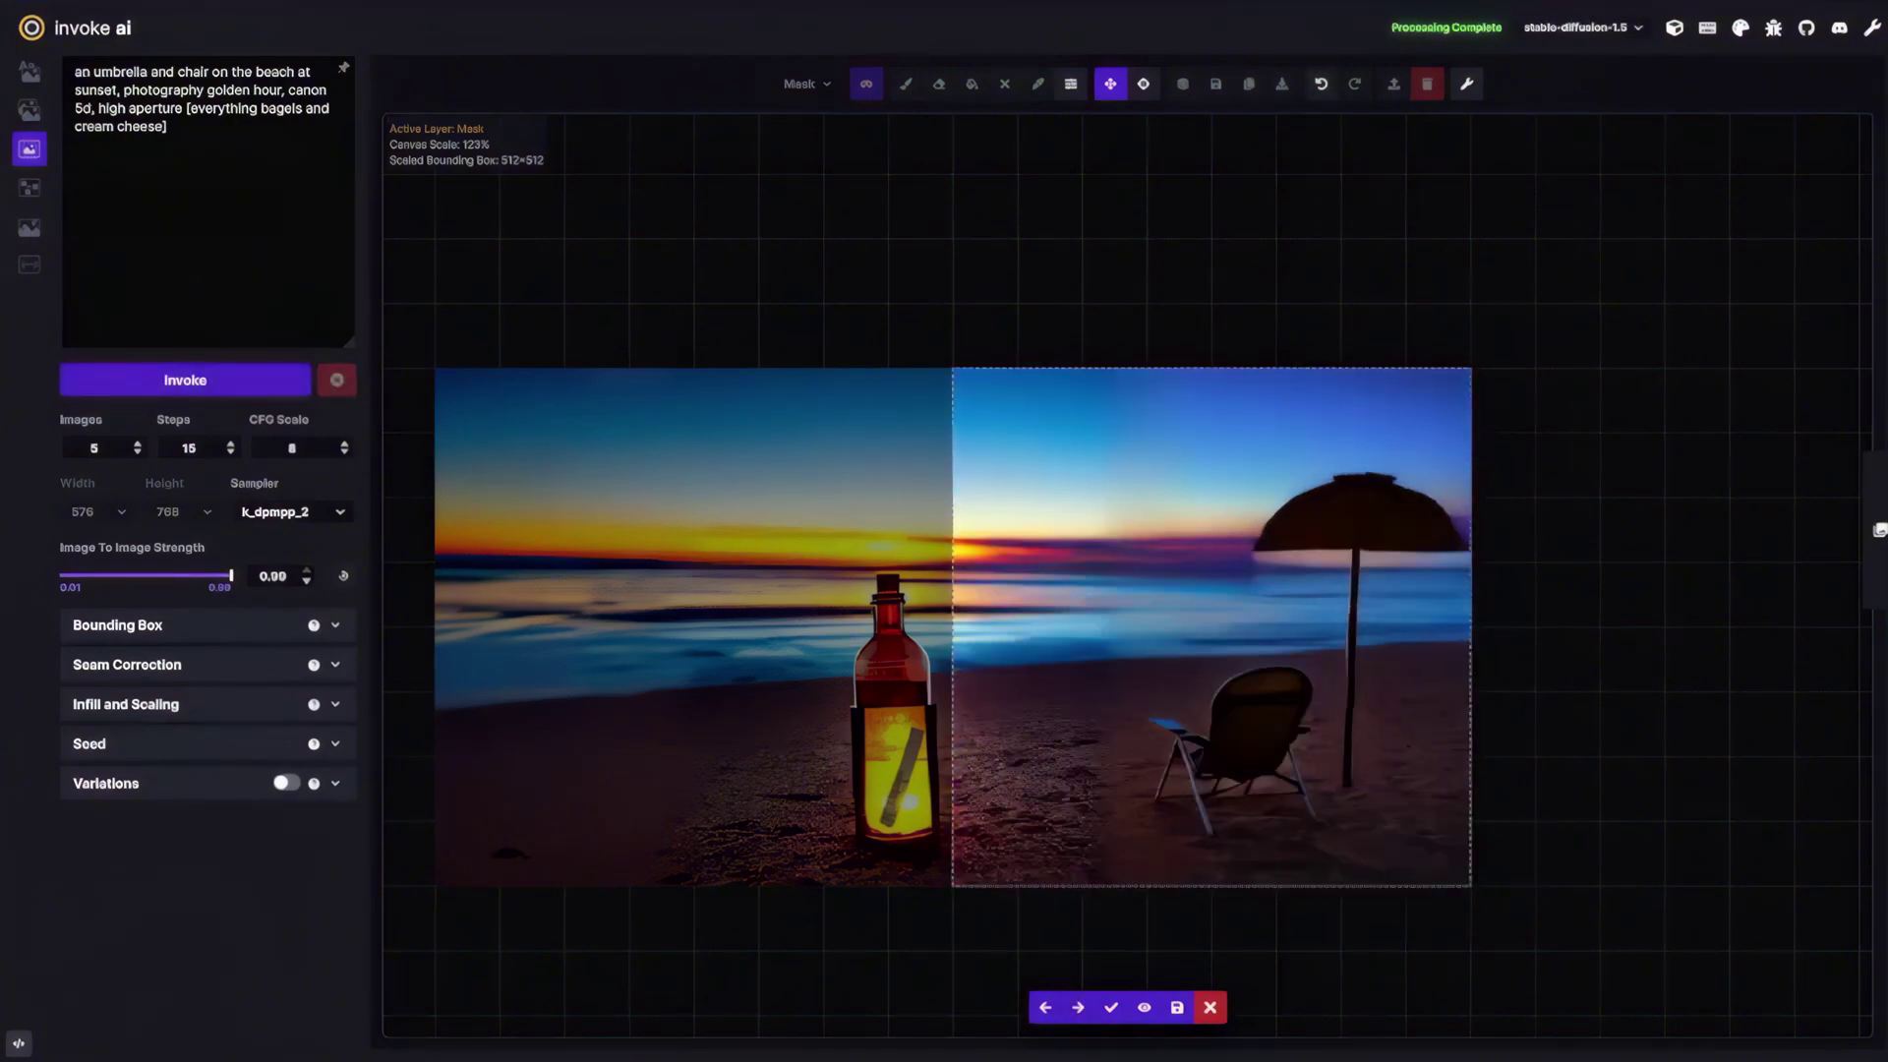
{"action": "key", "text": "Right"}
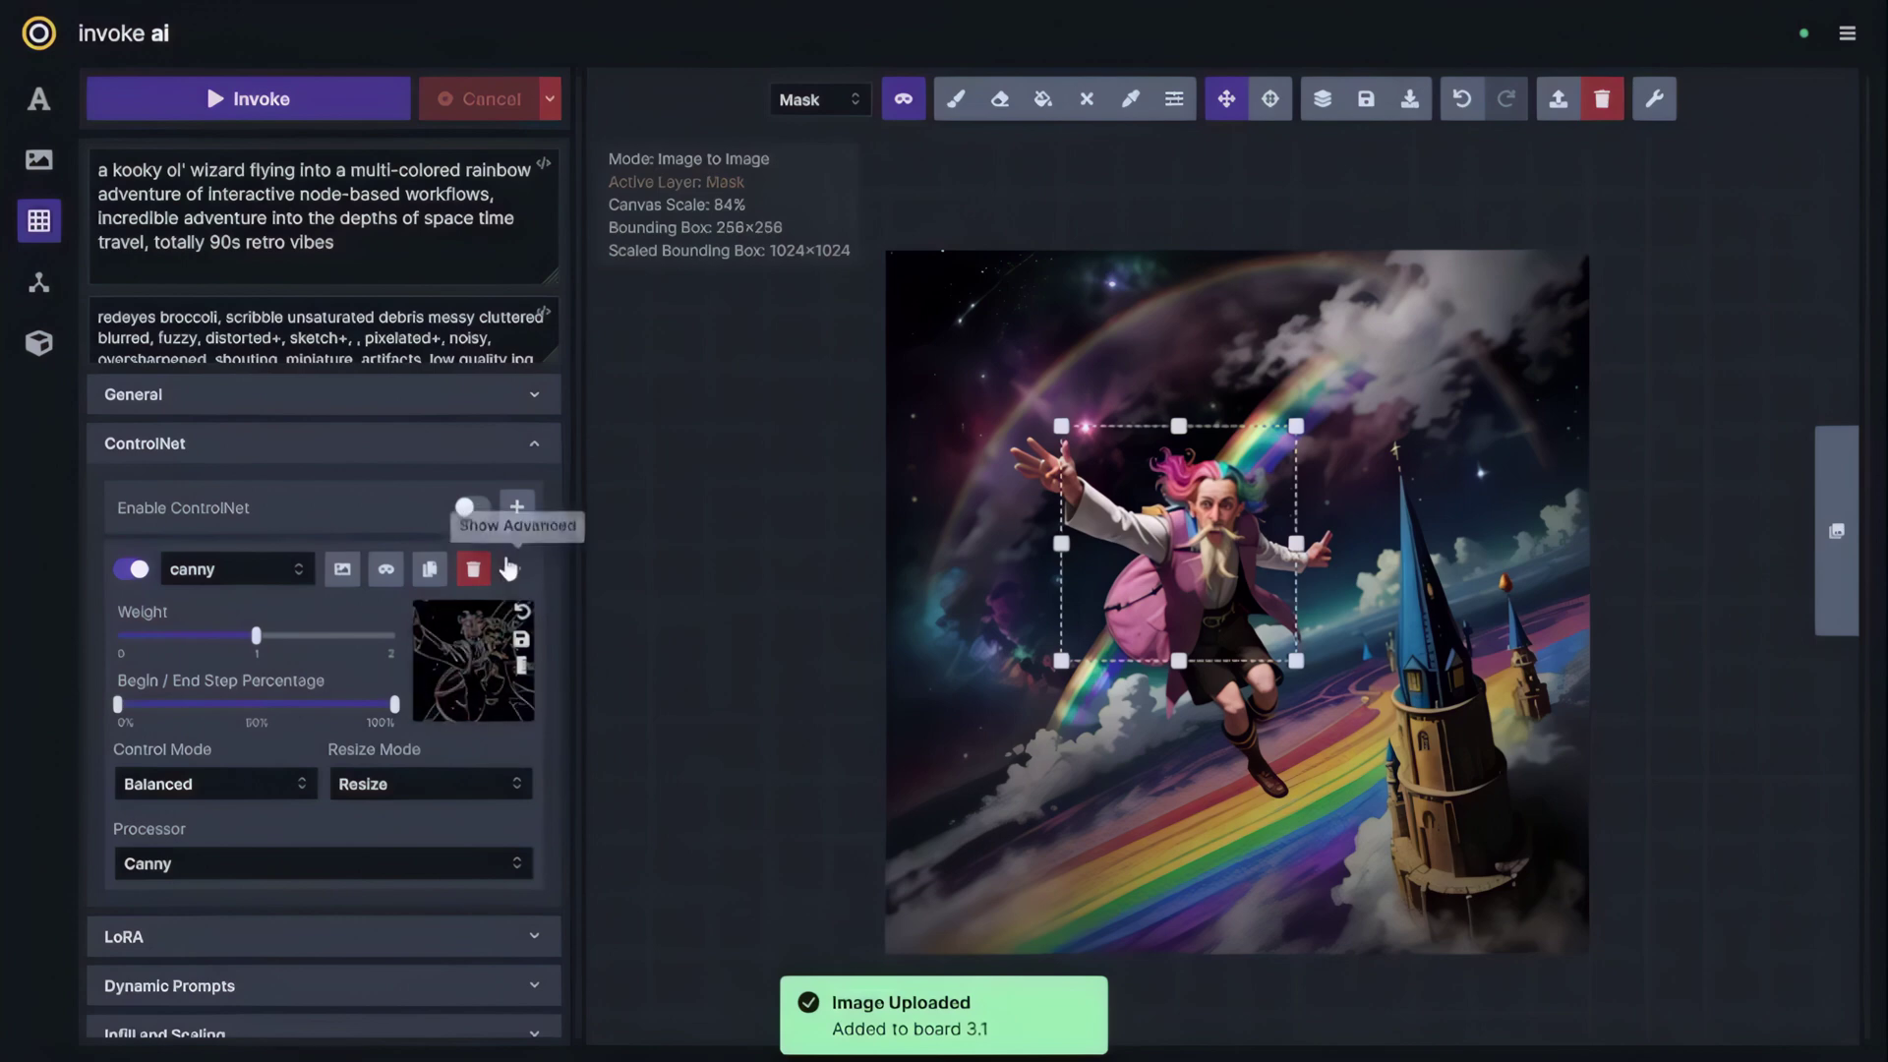
{"action": "scroll", "coordinate": [365, 639], "scroll_direction": "down", "scroll_amount": 5}
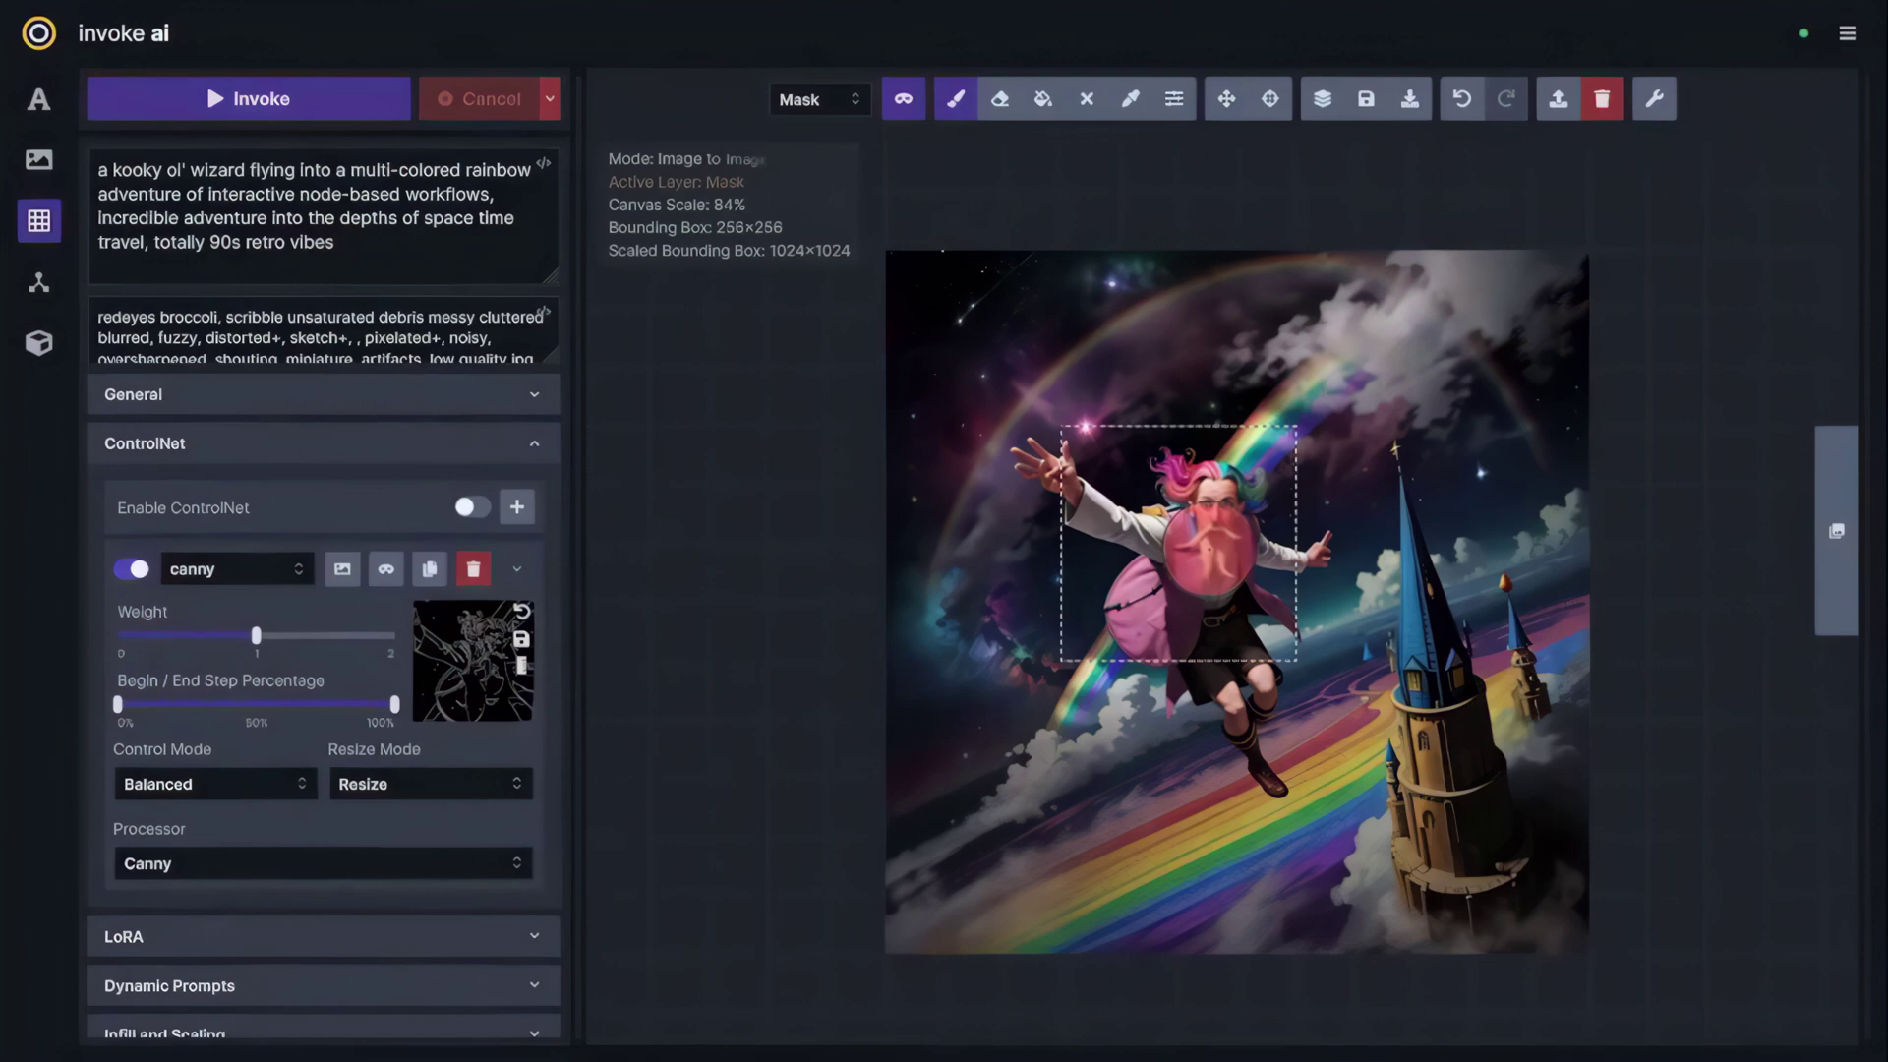
{"action": "scroll", "coordinate": [497, 833], "scroll_direction": "down", "scroll_amount": 1}
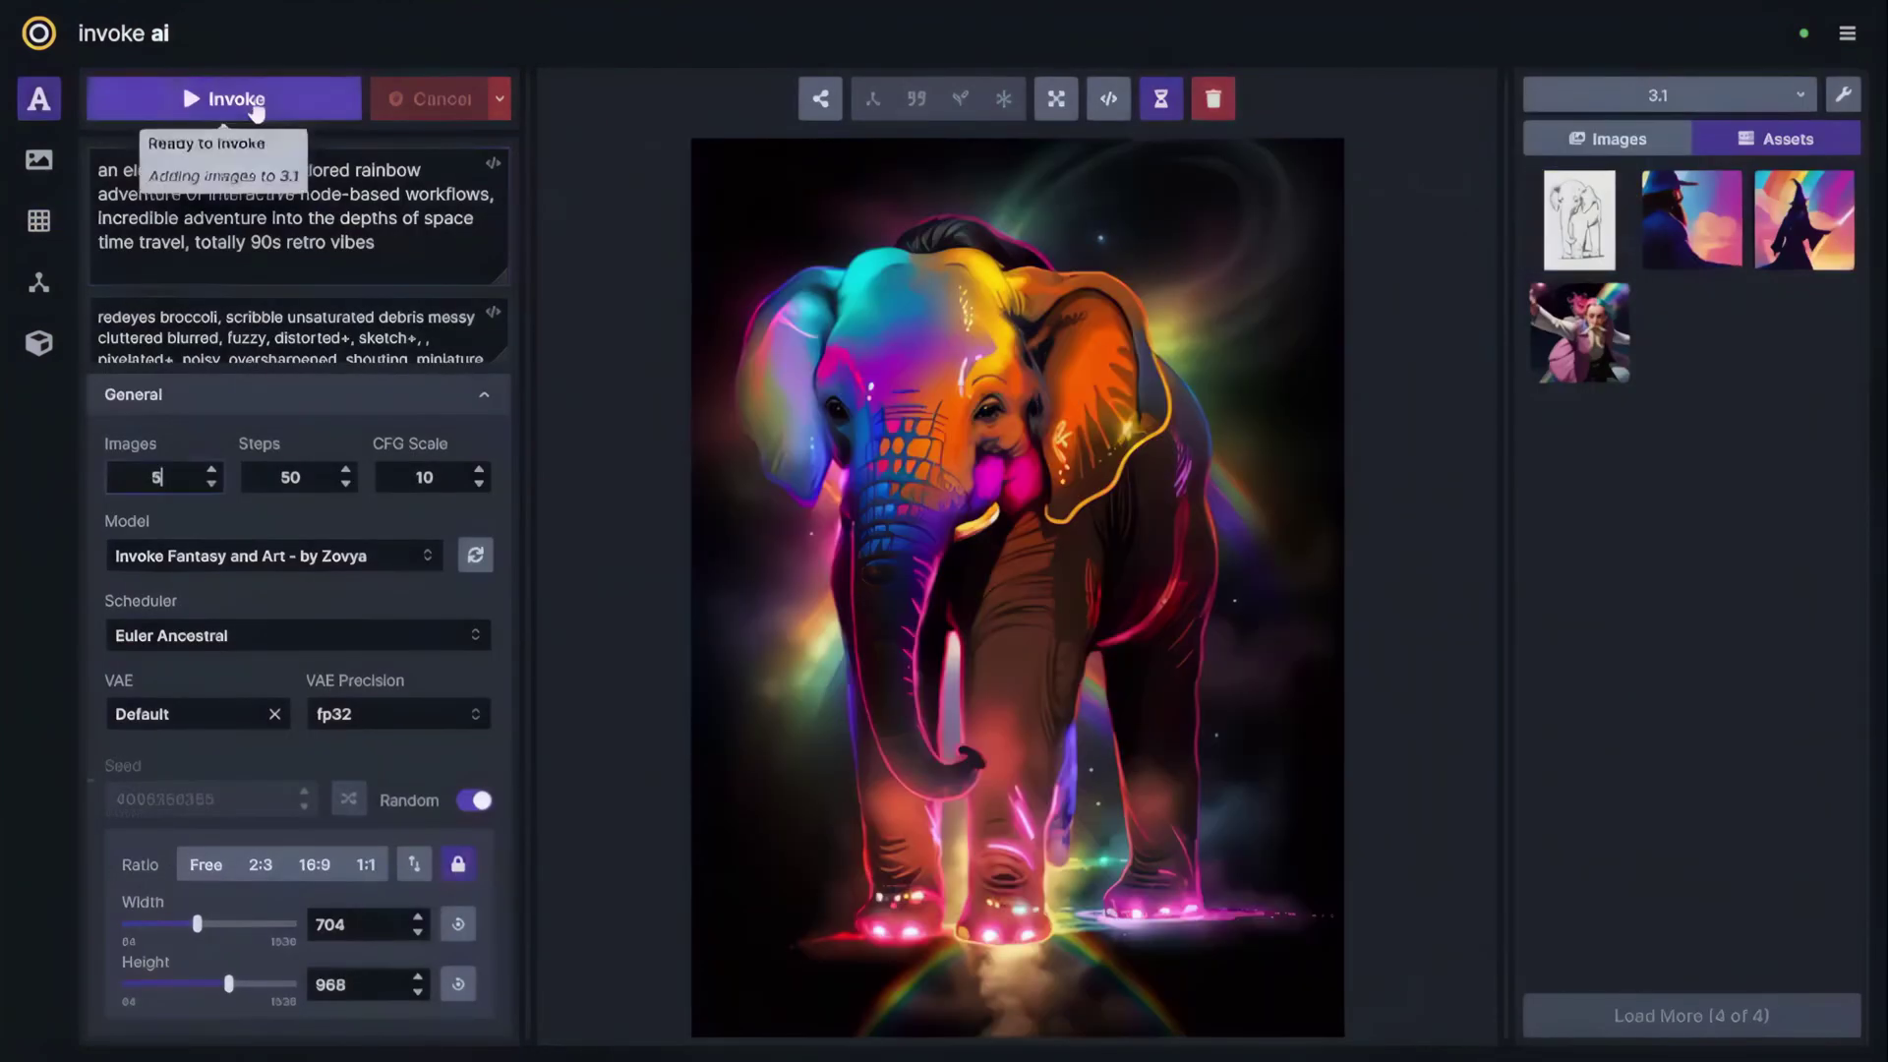
{"action": "left_click", "coordinate": [137, 103]}
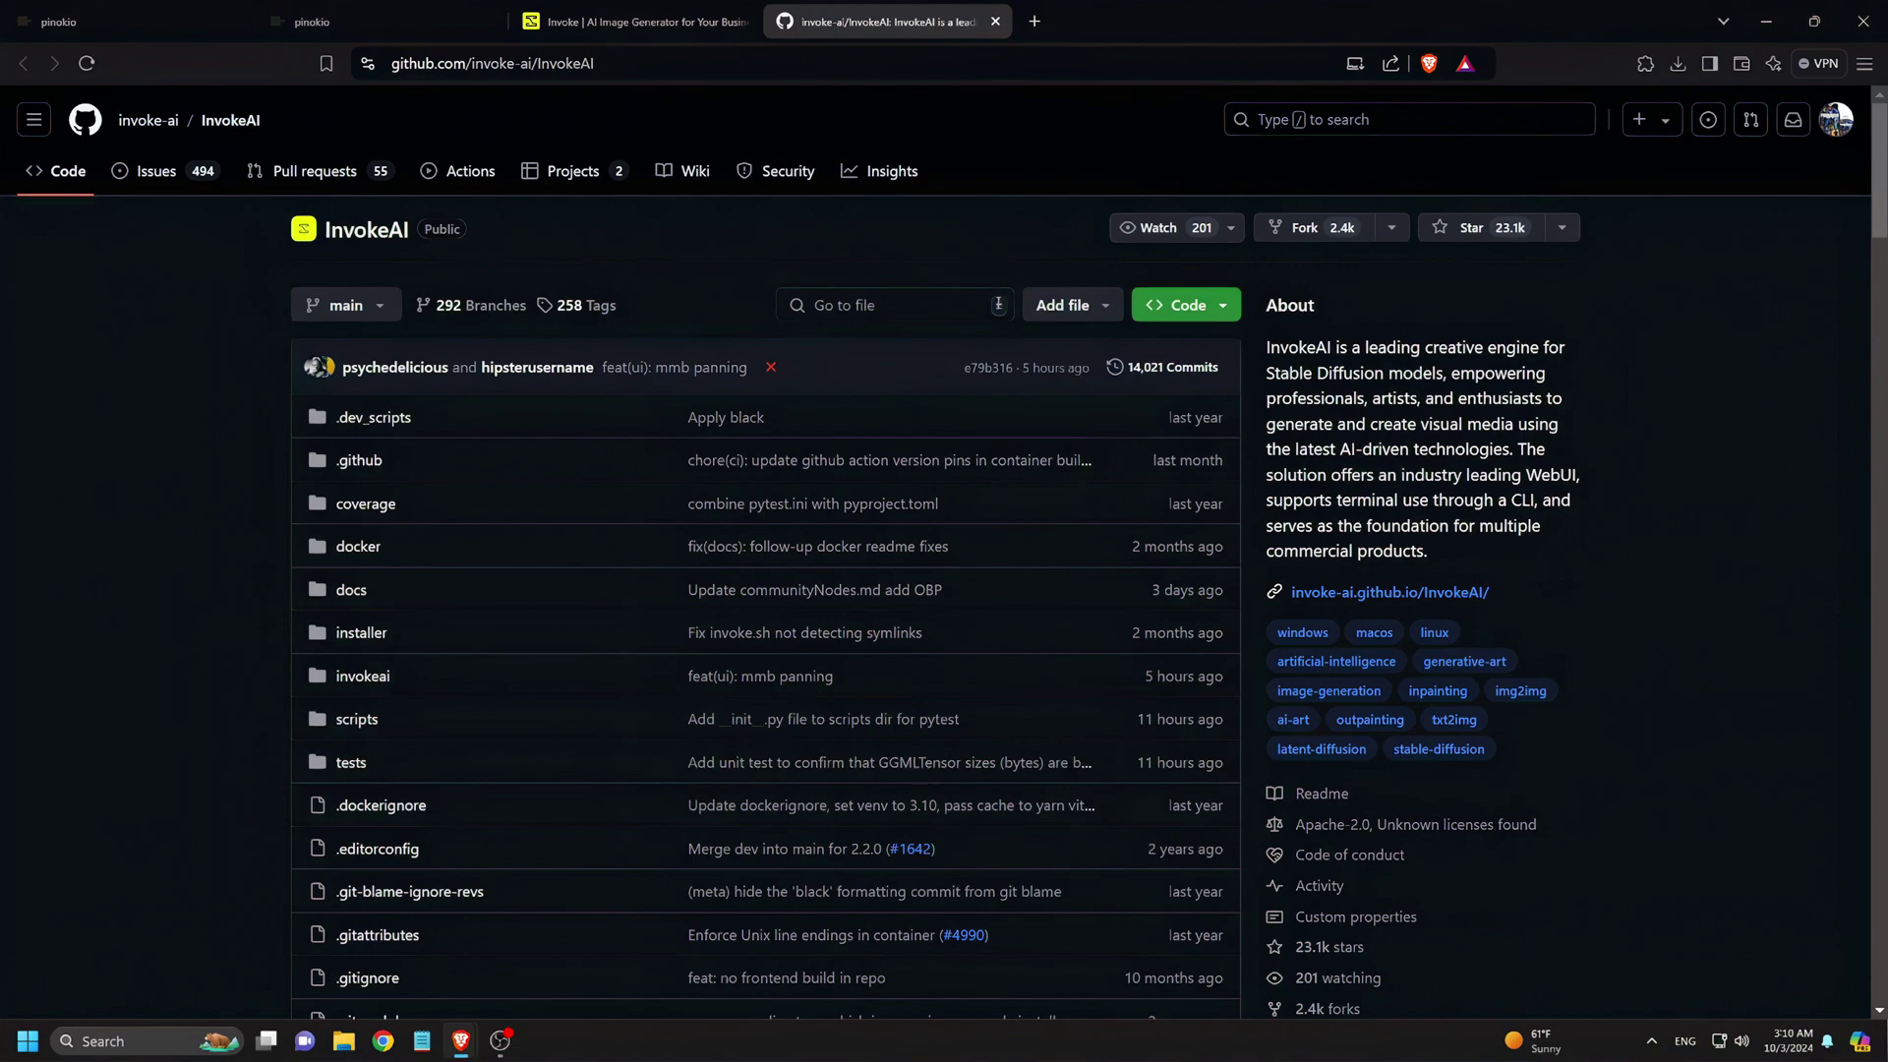
- Scroll through the invoke-ai/InvokeAI README down to the closing Thanks section
{"action": "scroll", "coordinate": [991, 313], "scroll_direction": "down", "scroll_amount": 10}
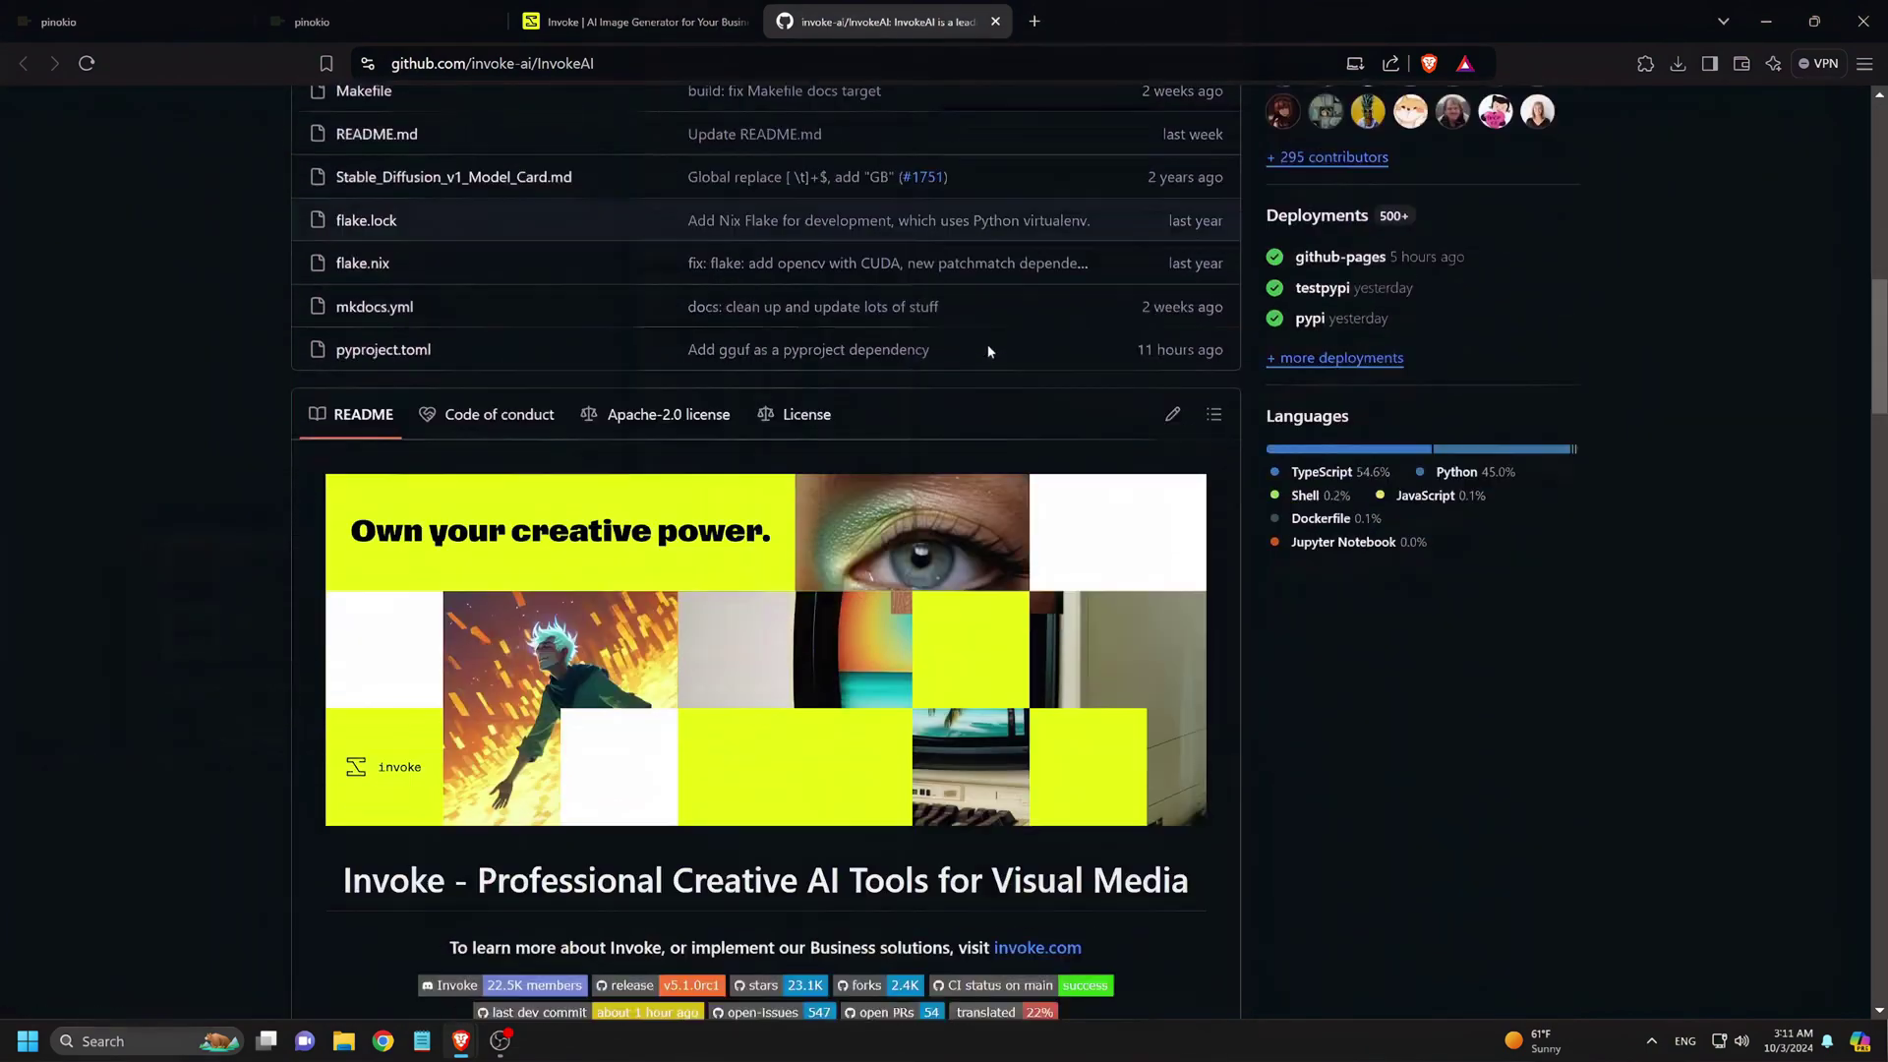
{"action": "scroll", "coordinate": [989, 351], "scroll_direction": "down", "scroll_amount": 6}
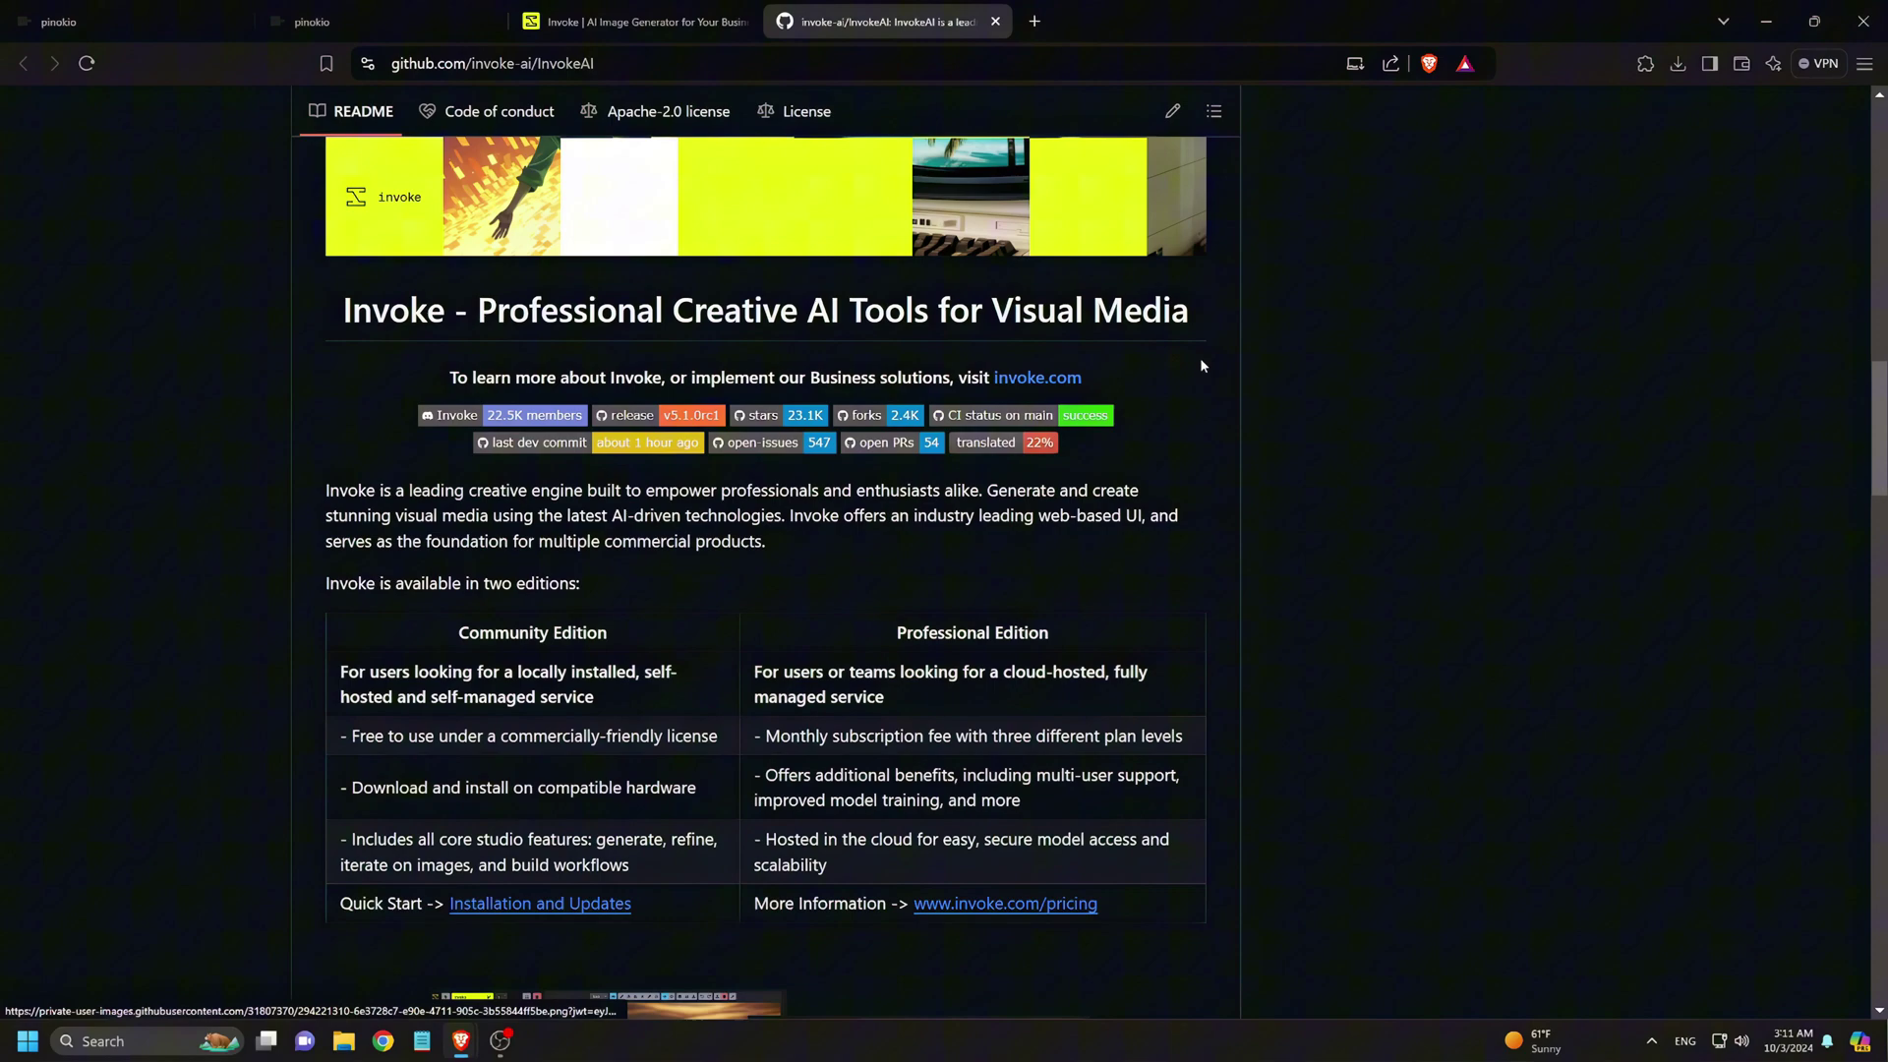
{"action": "scroll", "coordinate": [1201, 365], "scroll_direction": "down", "scroll_amount": 8}
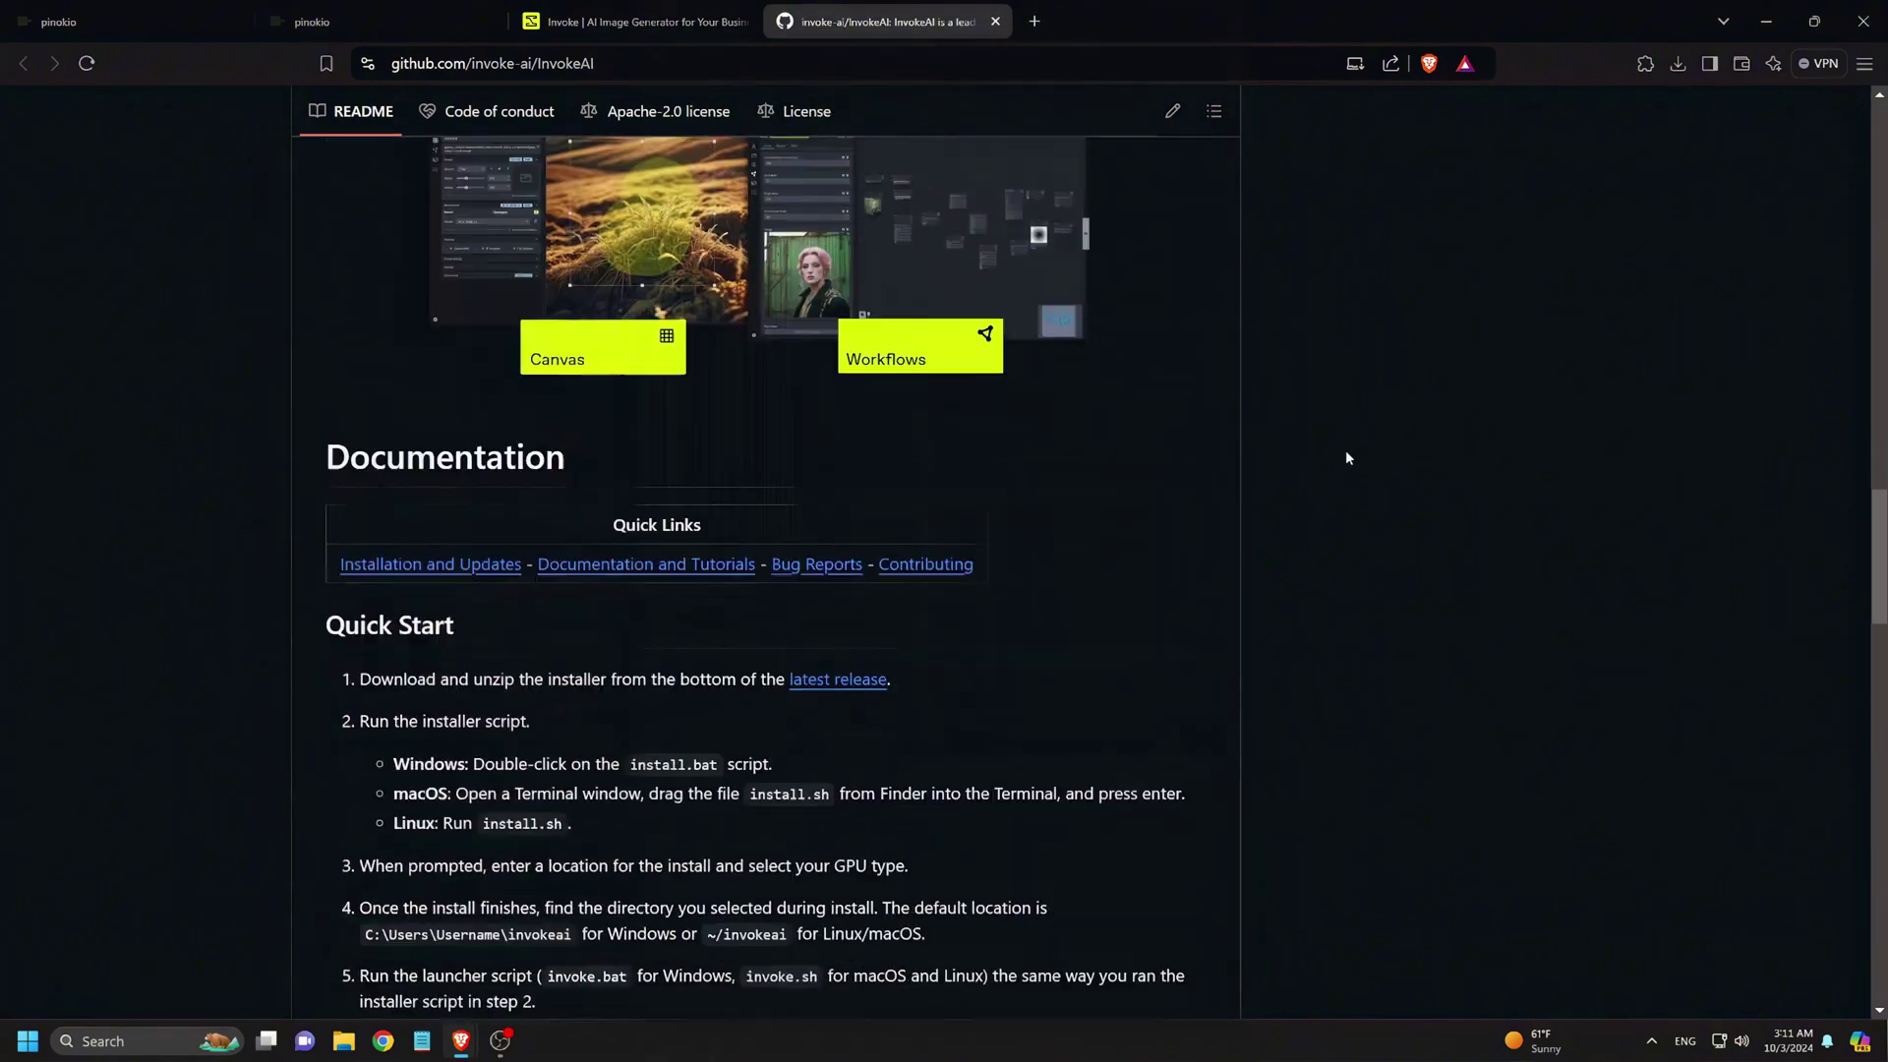
{"action": "scroll", "coordinate": [1346, 457], "scroll_direction": "down", "scroll_amount": 10}
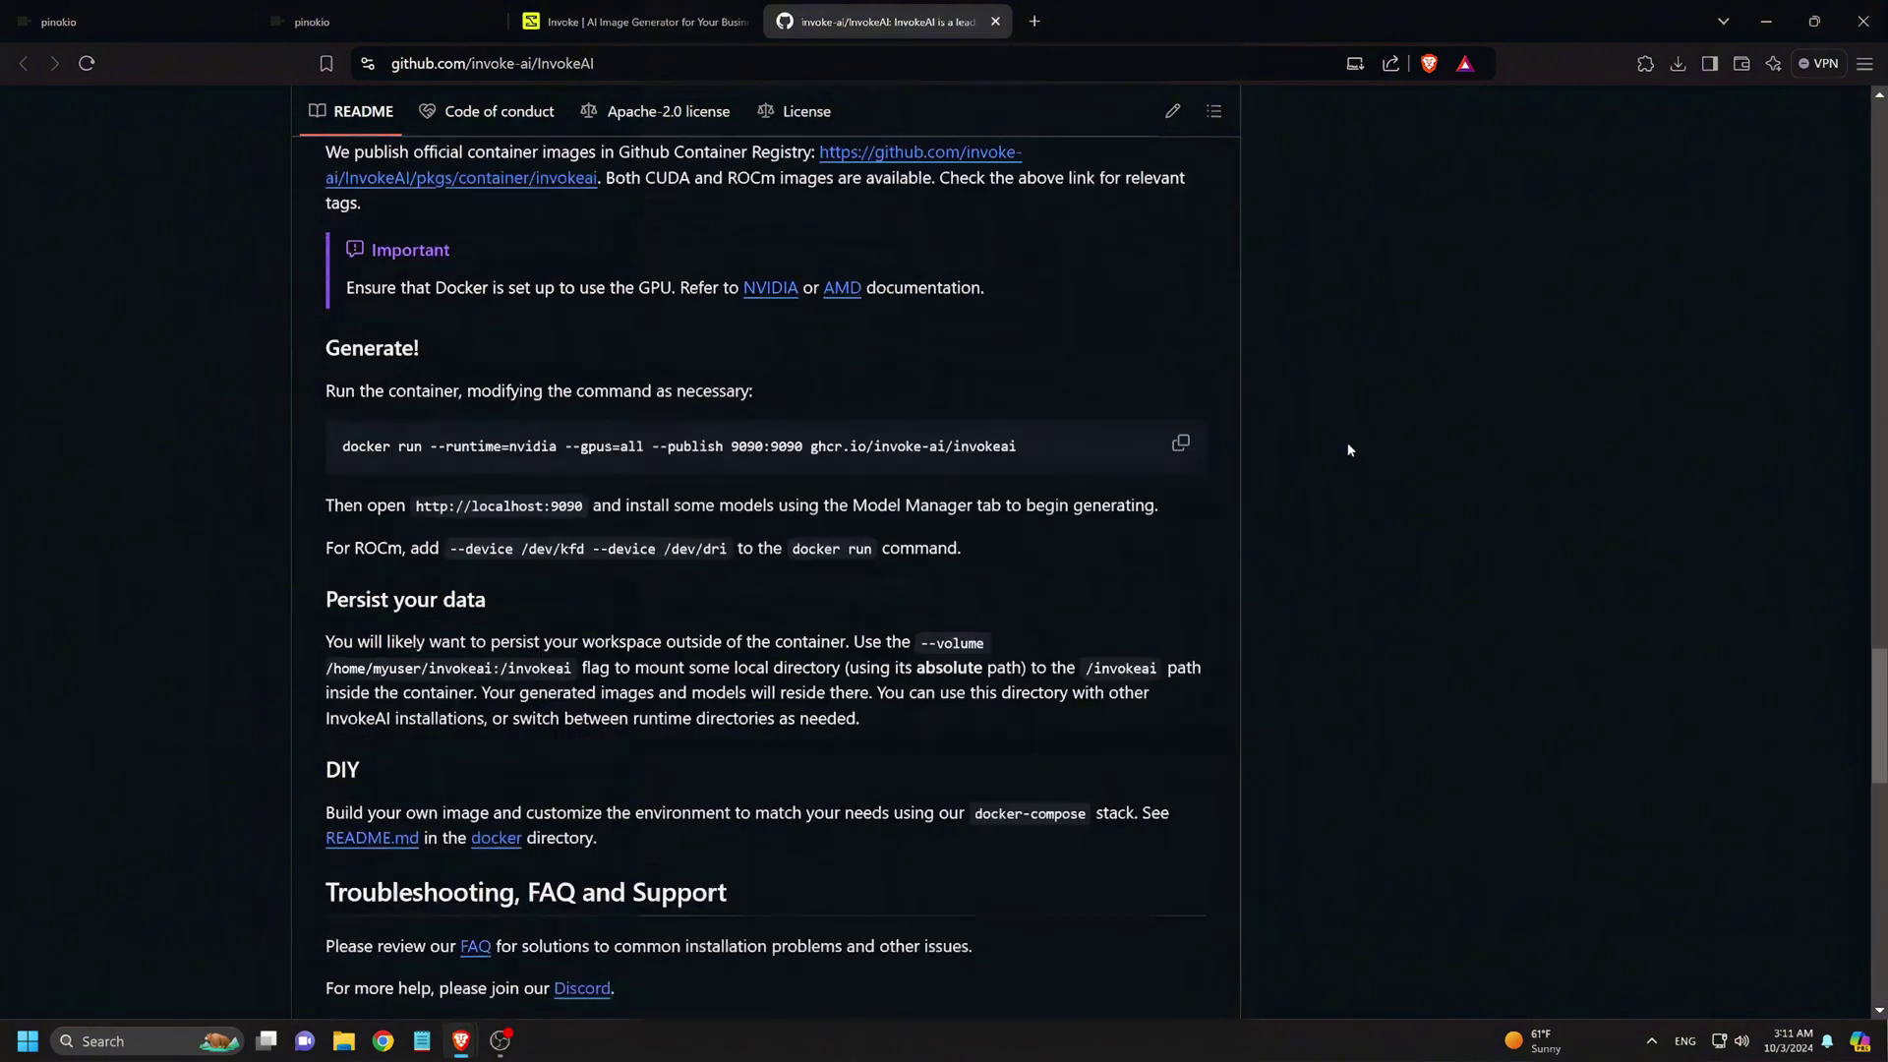
{"action": "scroll", "coordinate": [1348, 449], "scroll_direction": "down", "scroll_amount": 8}
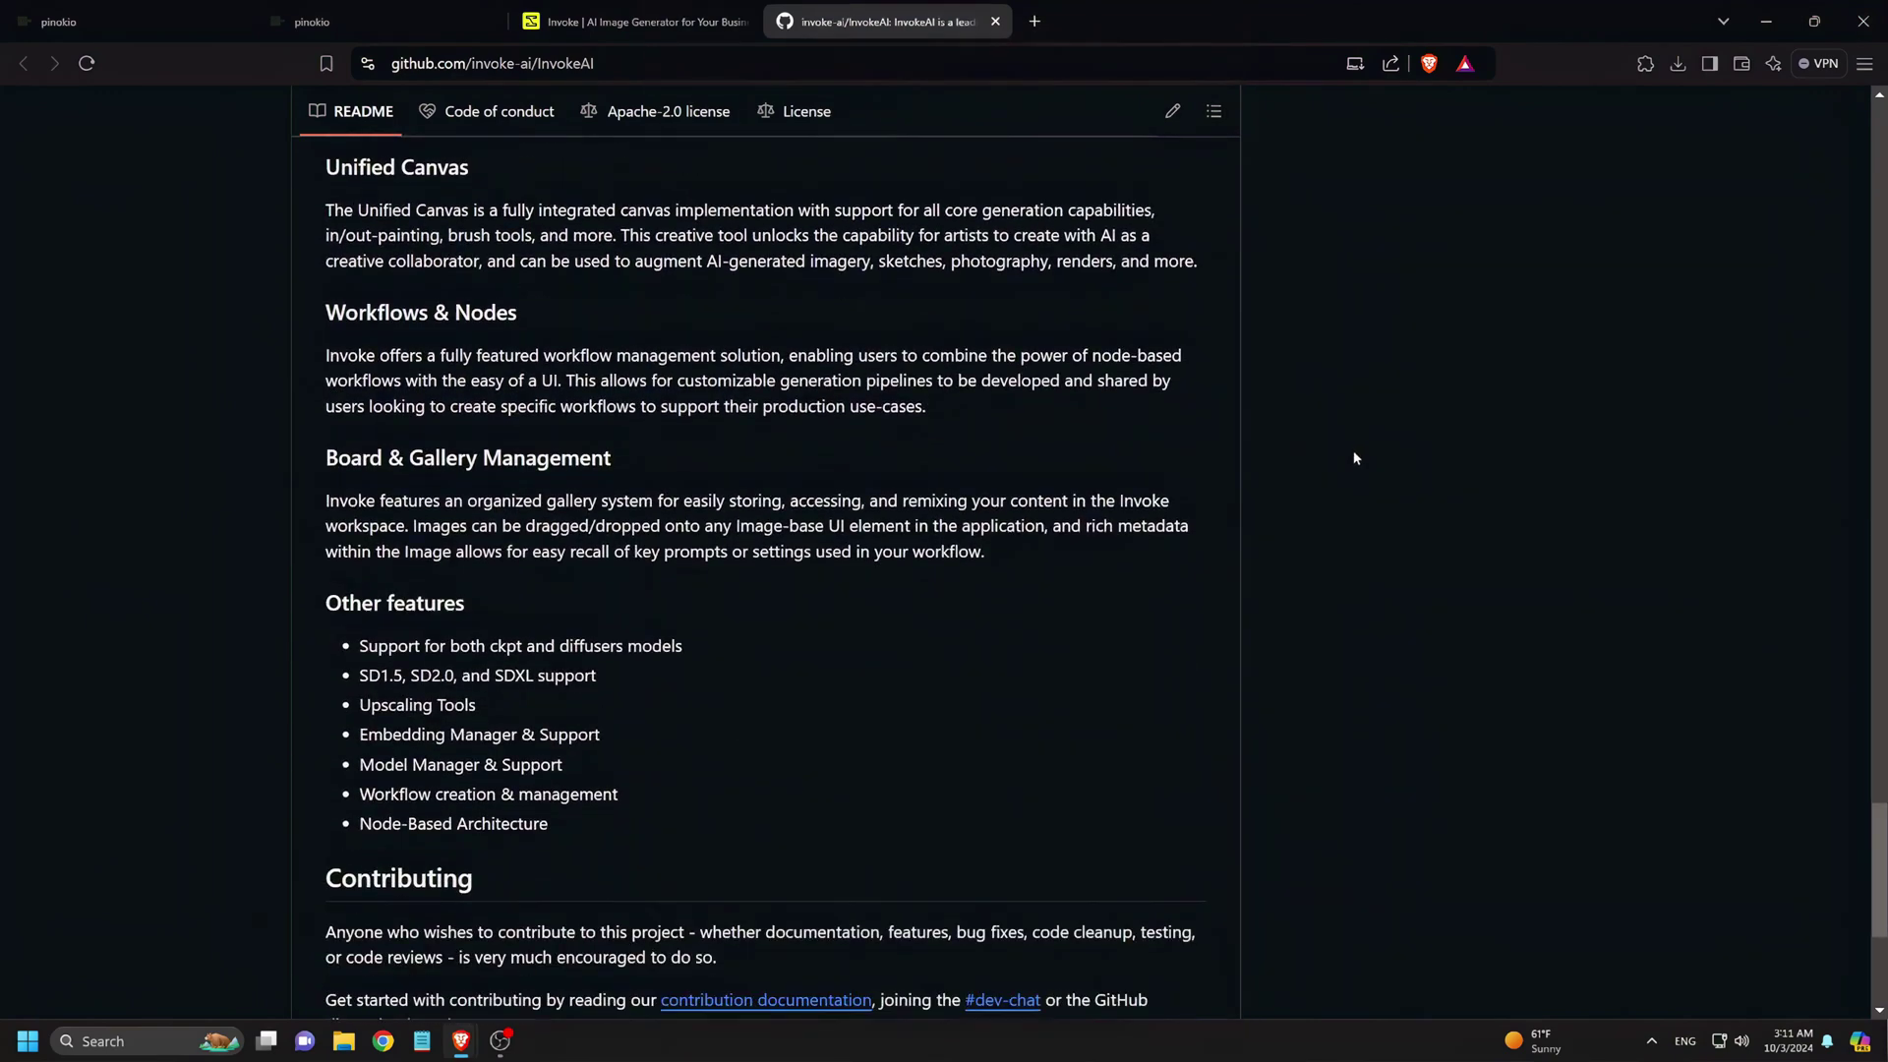
{"action": "scroll", "coordinate": [1352, 460], "scroll_direction": "down", "scroll_amount": 5}
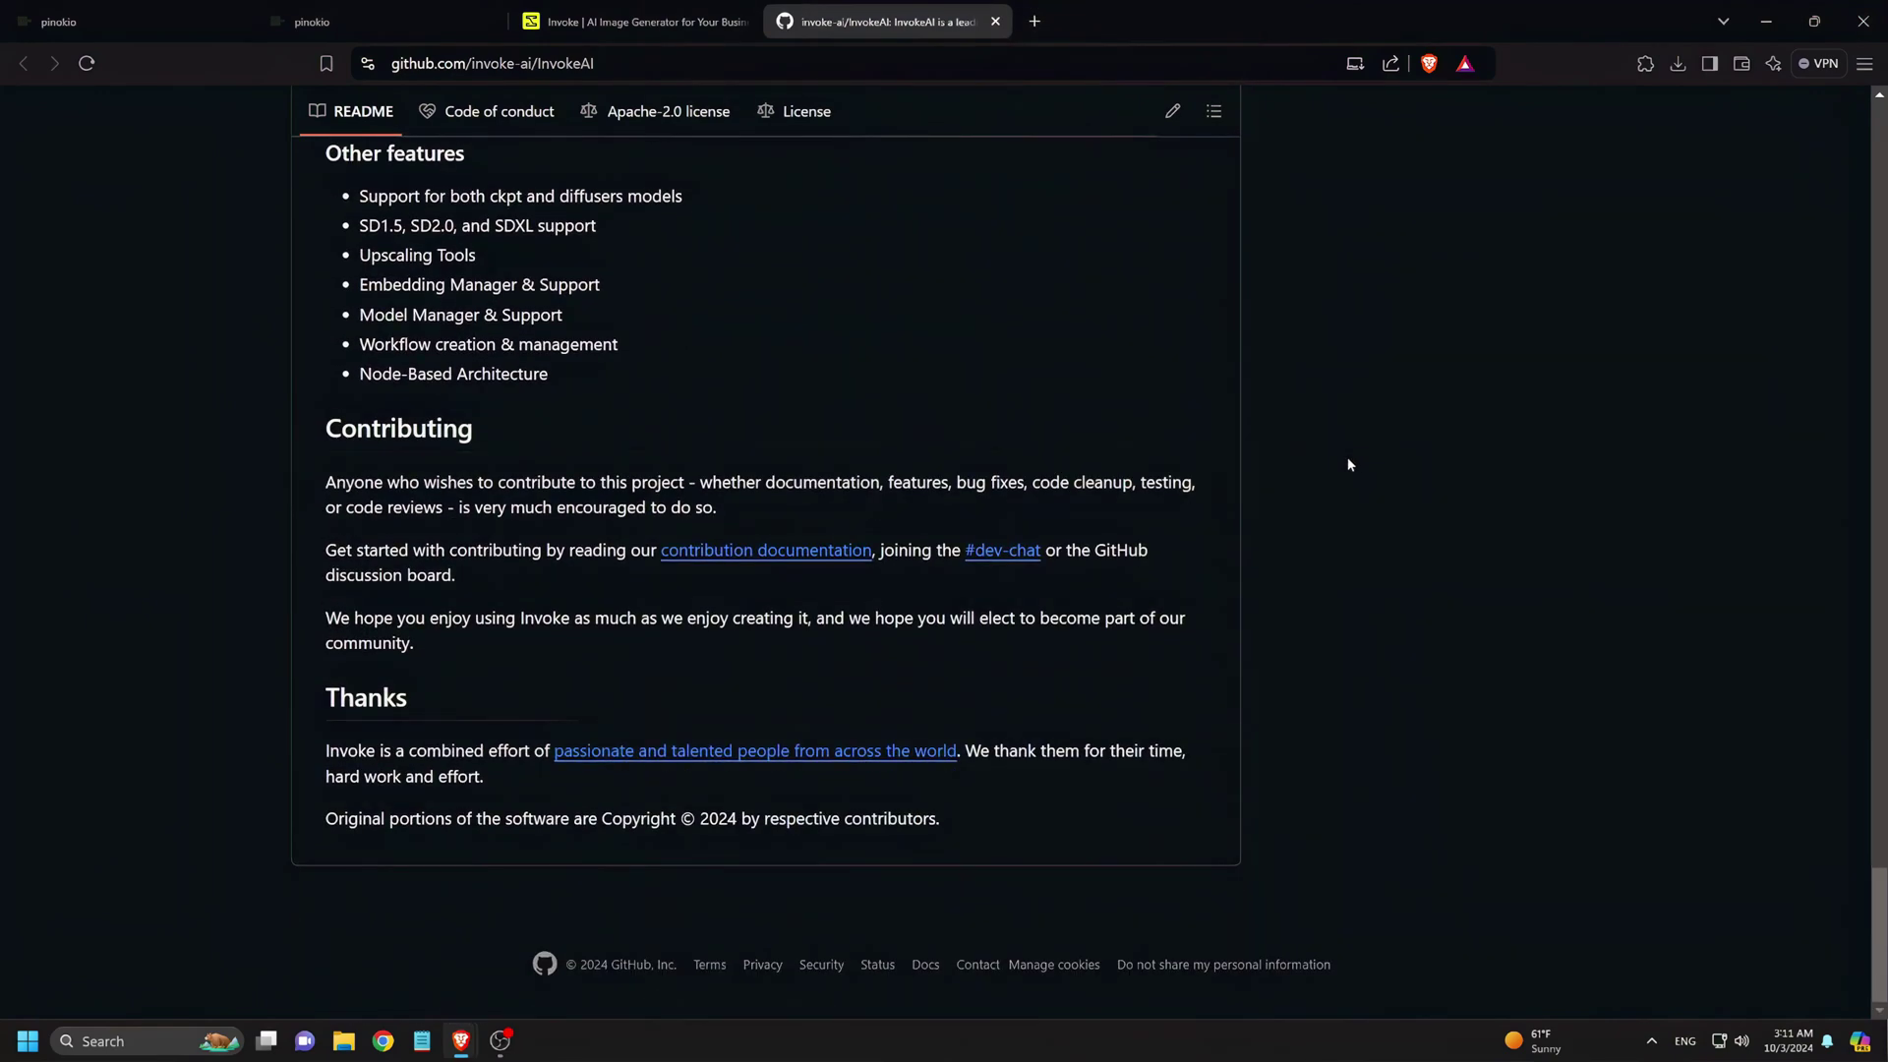
{"action": "scroll", "coordinate": [1350, 464], "scroll_direction": "up", "scroll_amount": 2}
- Switch to the Invoke website and scroll down through its homepage
{"action": "left_click", "coordinate": [644, 22]}
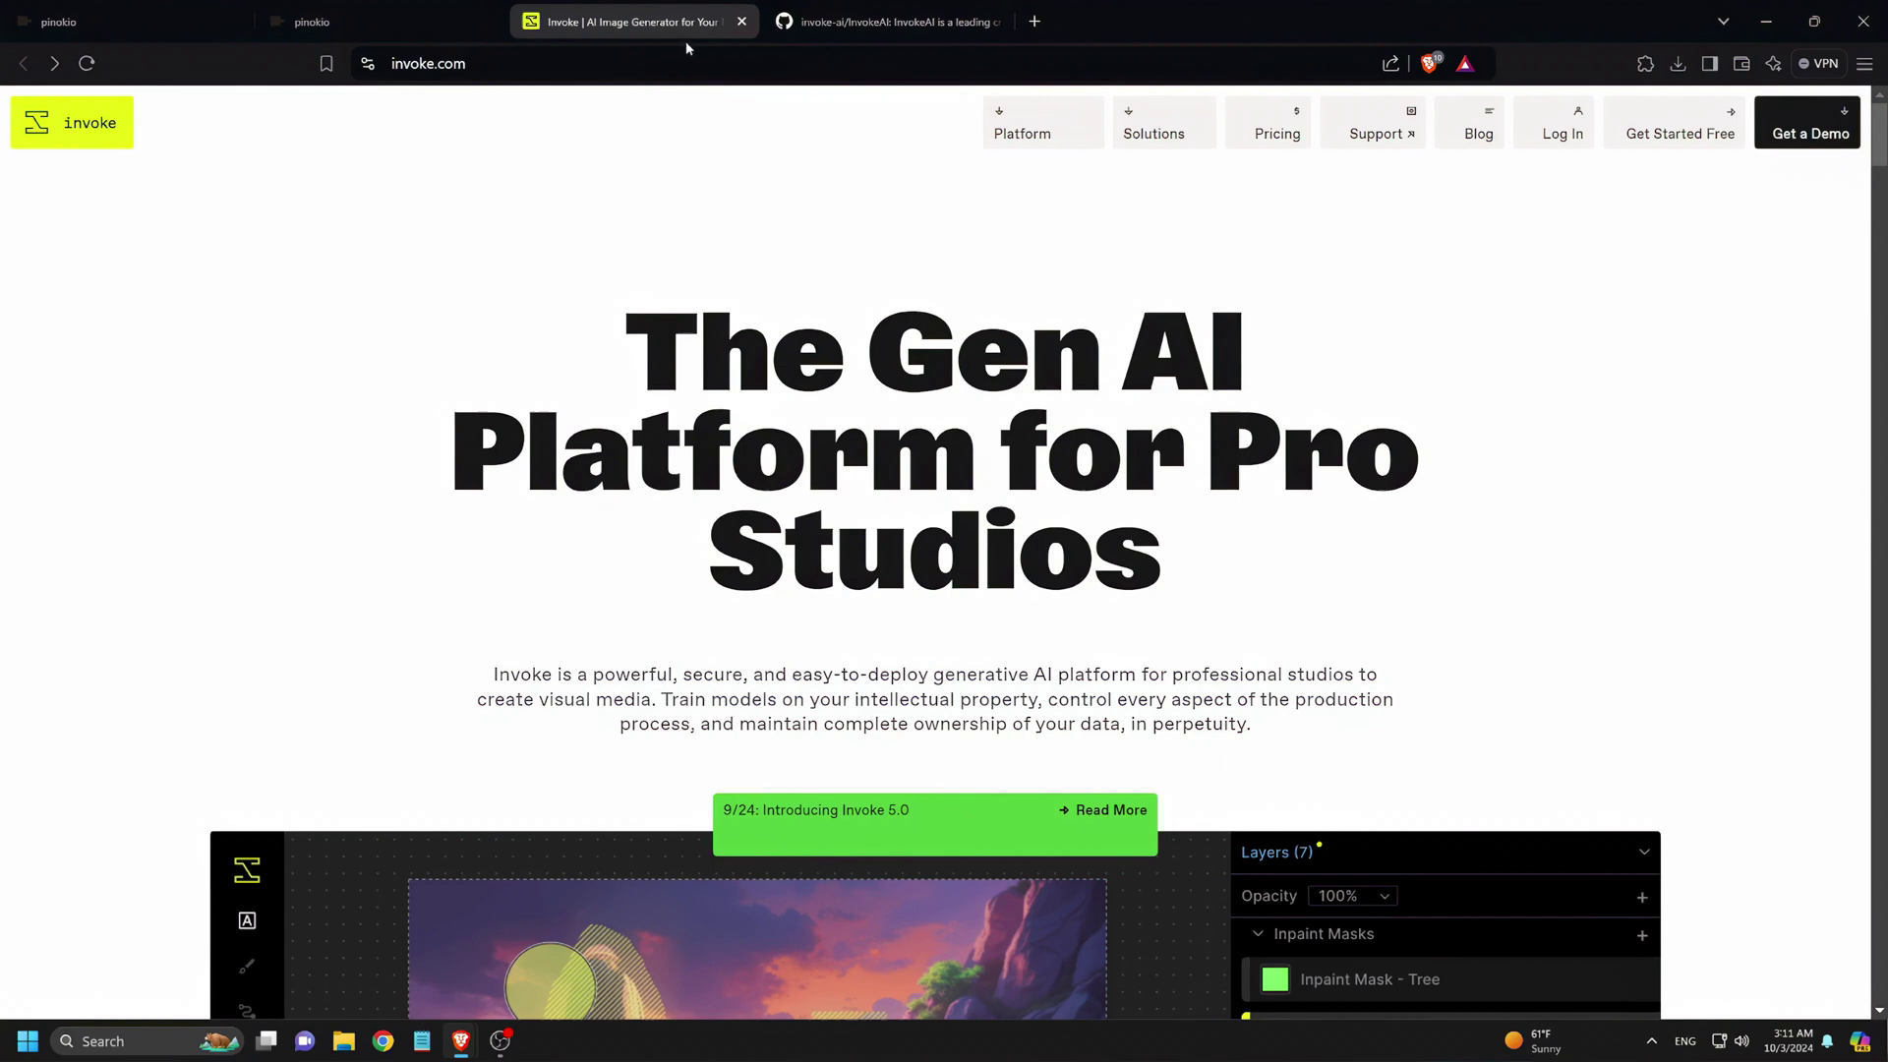
{"action": "scroll", "coordinate": [1426, 322], "scroll_direction": "down", "scroll_amount": 5}
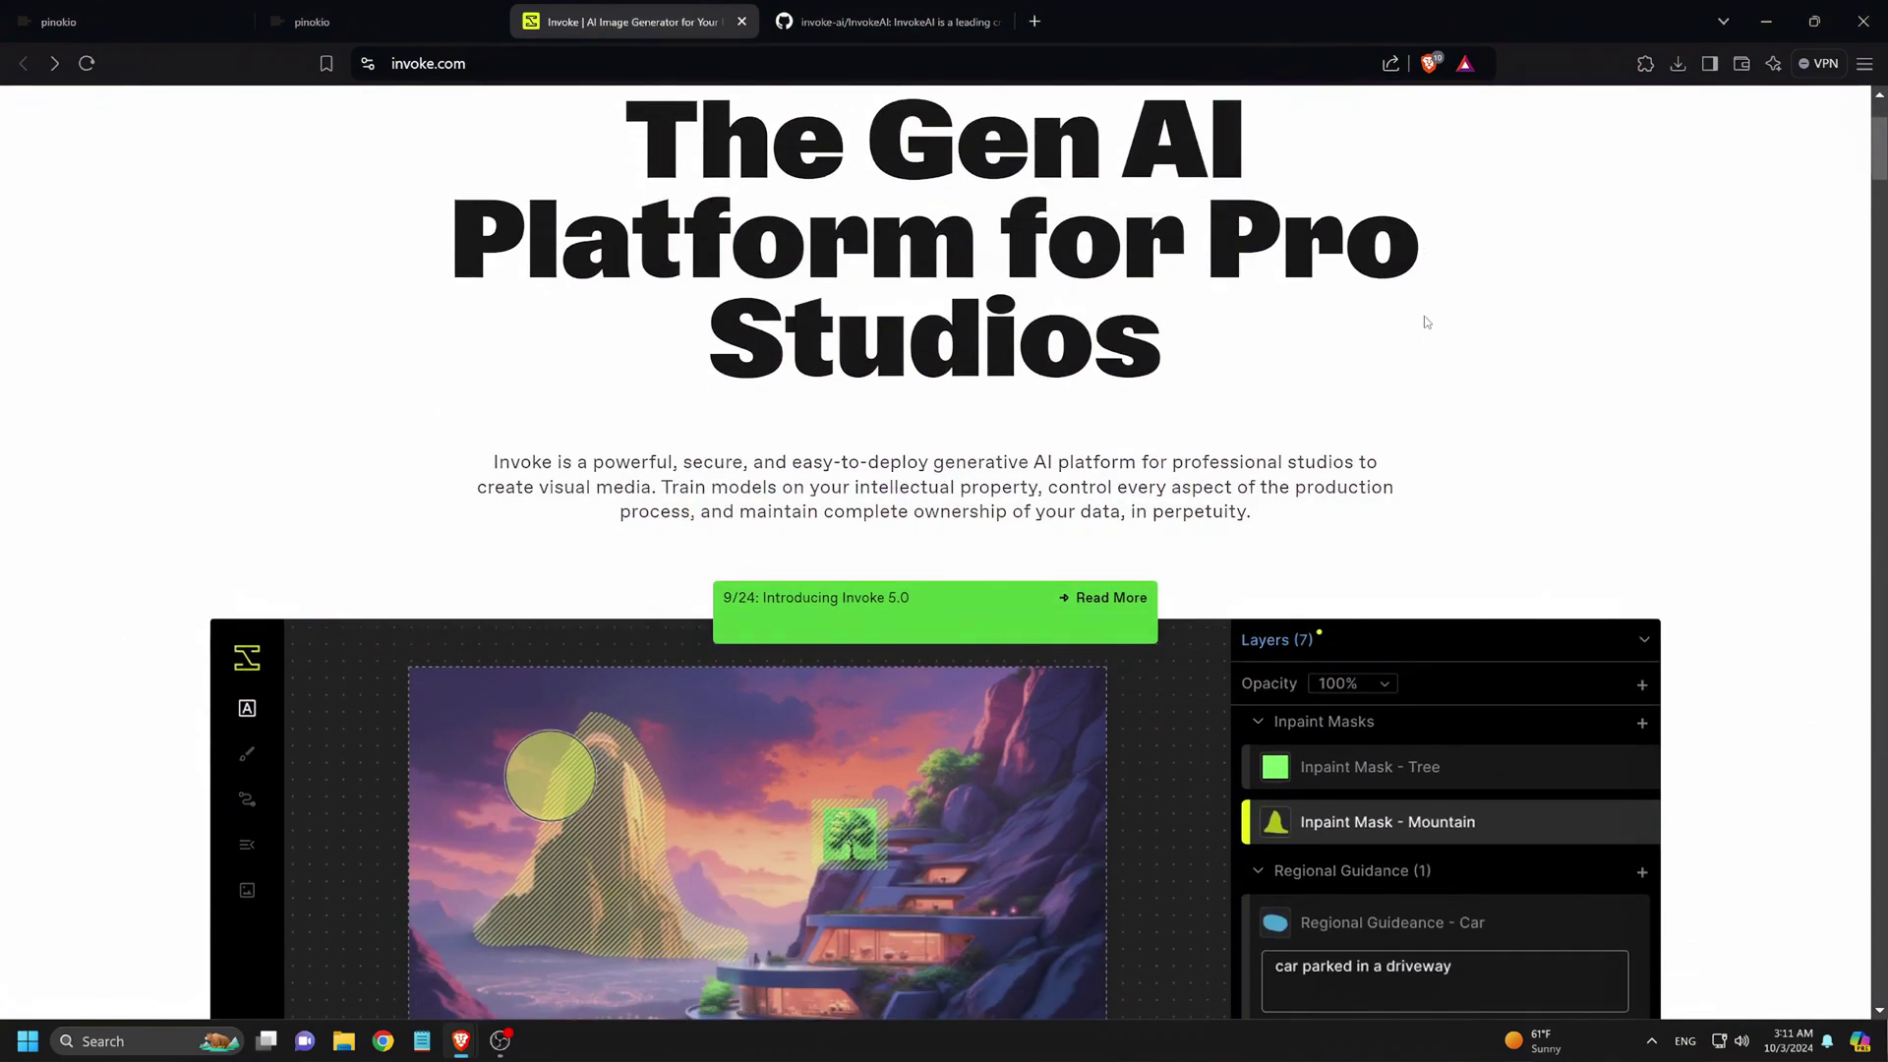
{"action": "scroll", "coordinate": [1425, 325], "scroll_direction": "down", "scroll_amount": 7}
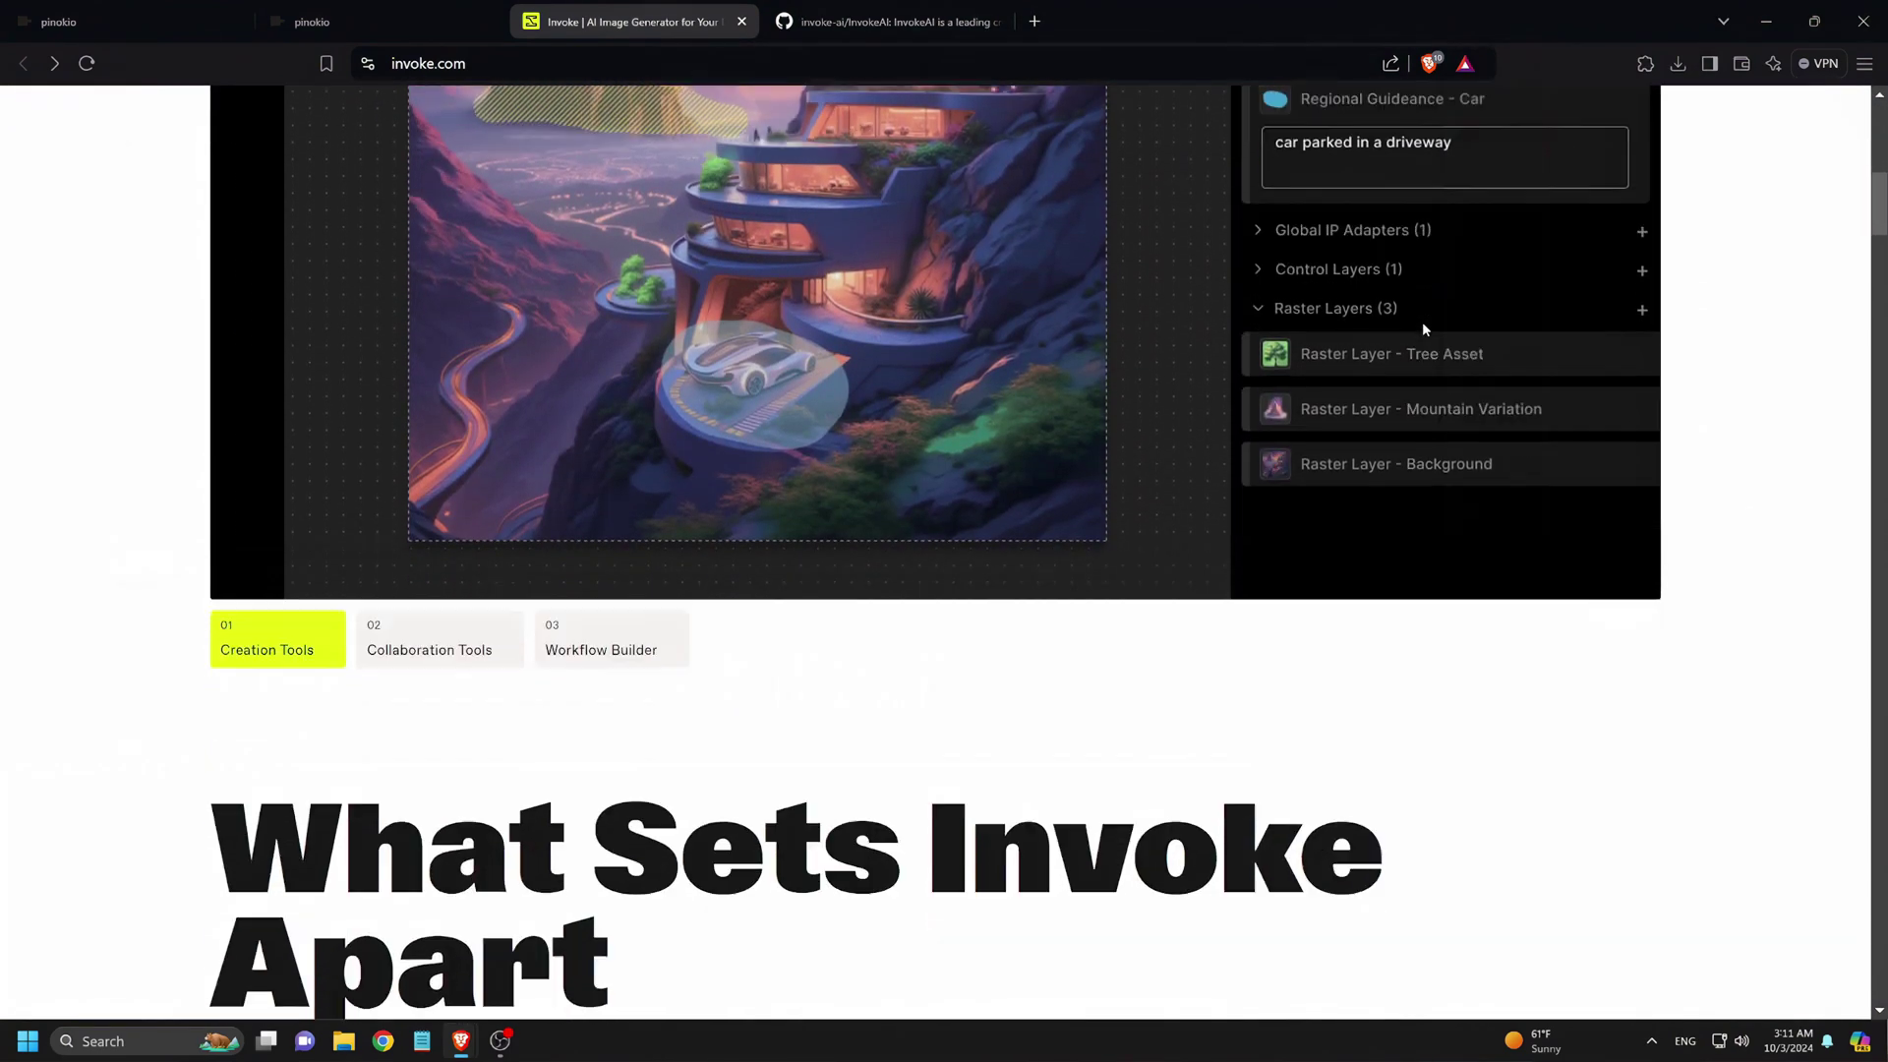
{"action": "scroll", "coordinate": [1424, 325], "scroll_direction": "down", "scroll_amount": 10}
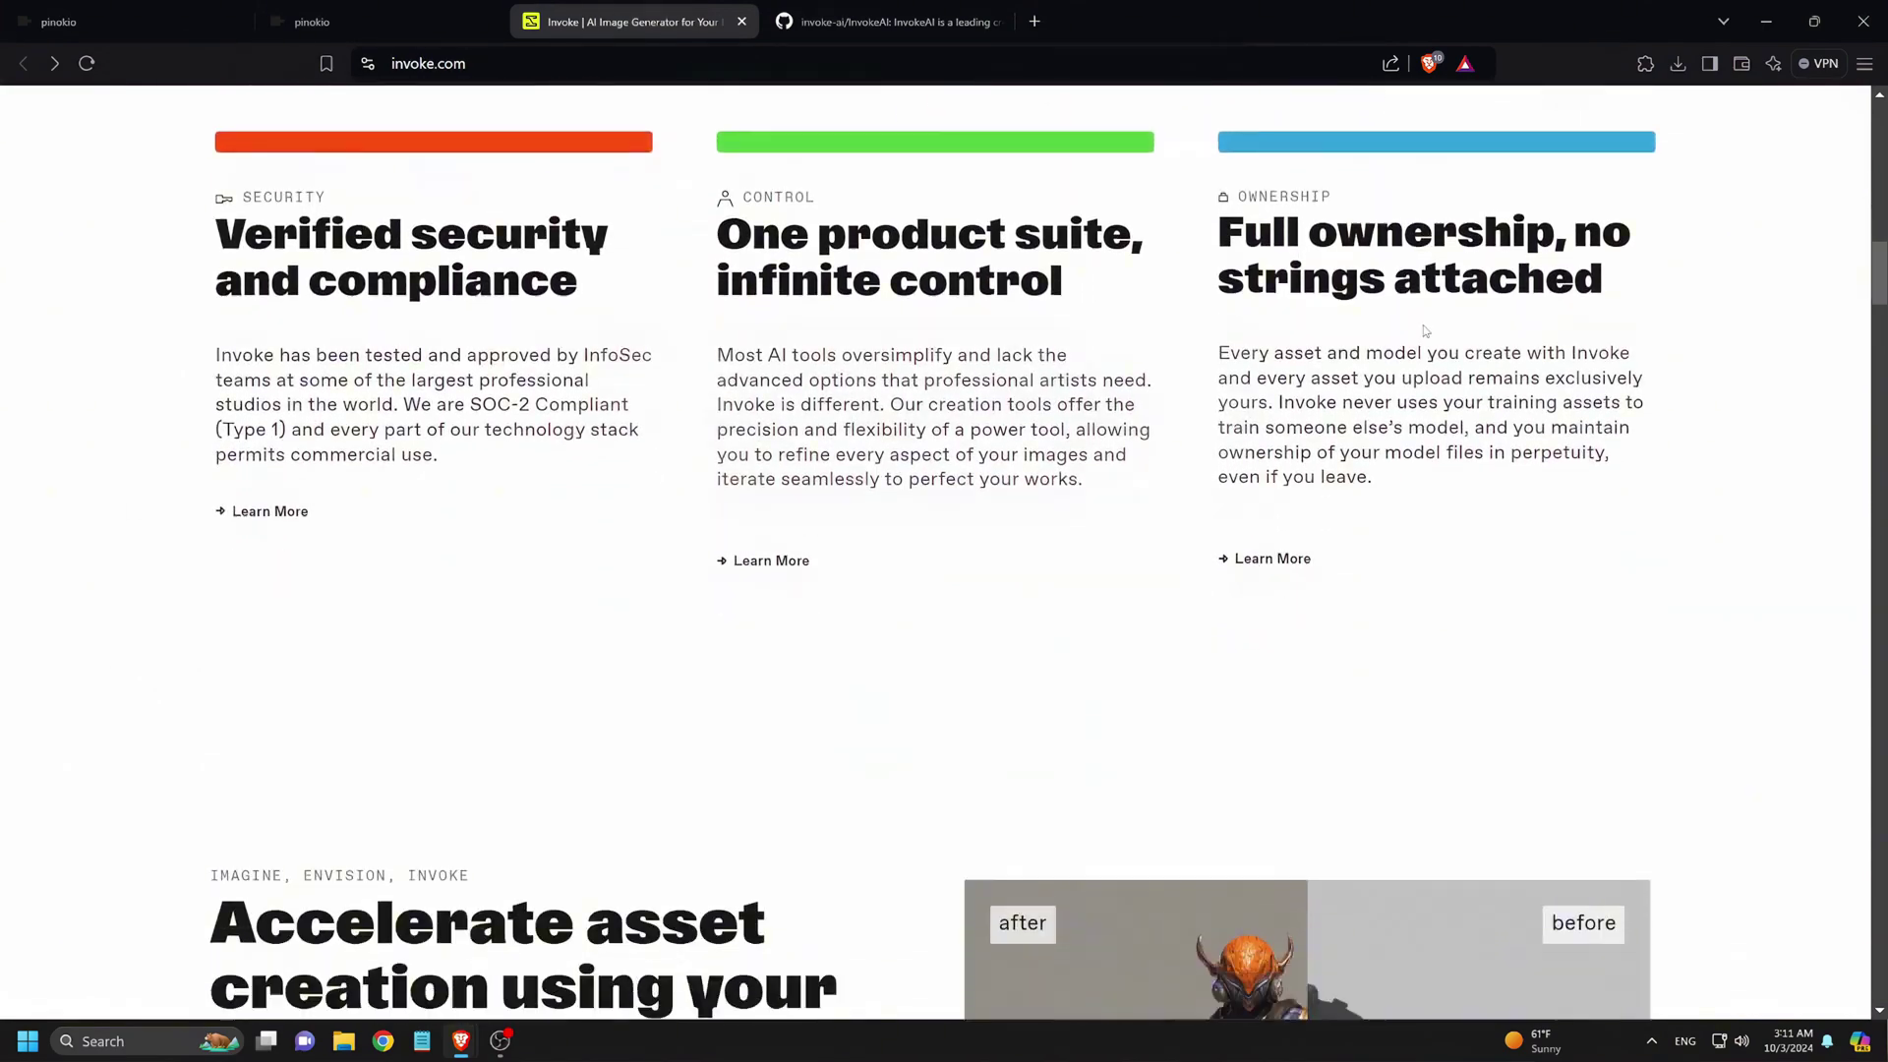
{"action": "scroll", "coordinate": [1425, 329], "scroll_direction": "down", "scroll_amount": 9}
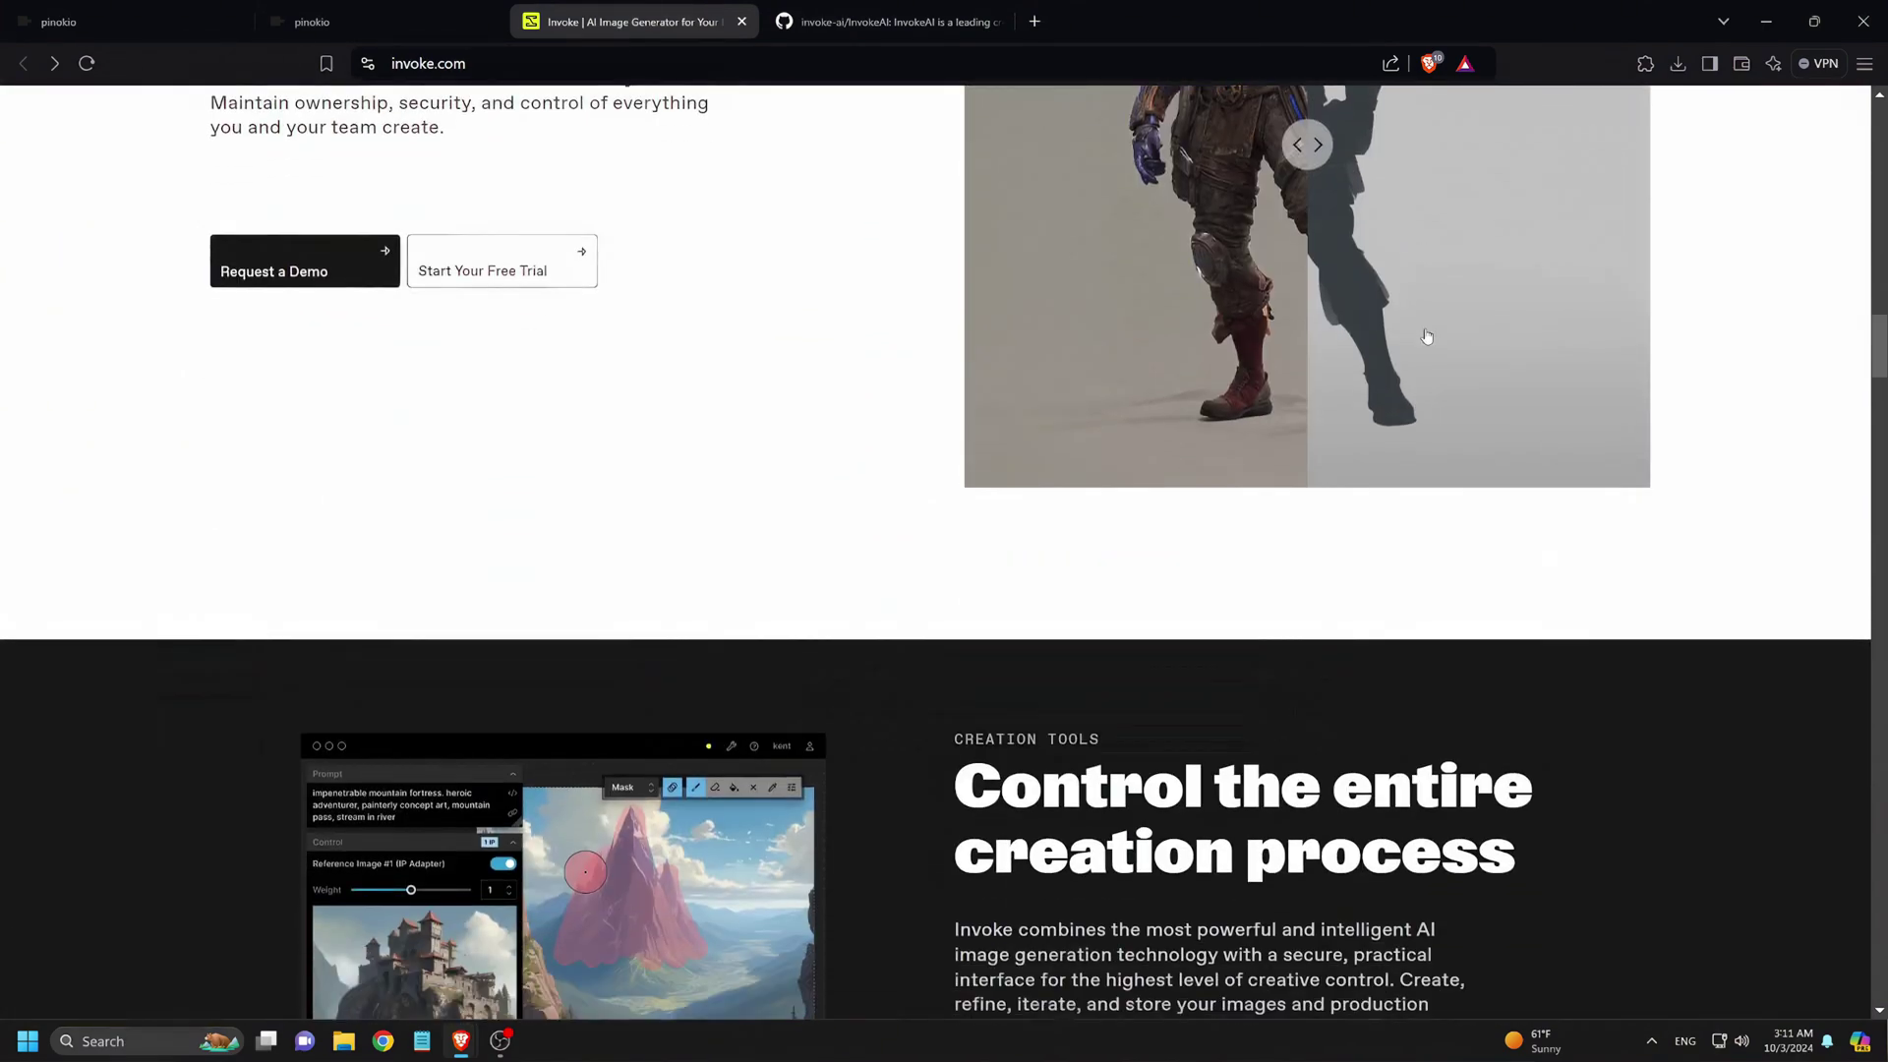
{"action": "scroll", "coordinate": [1426, 336], "scroll_direction": "down", "scroll_amount": 10}
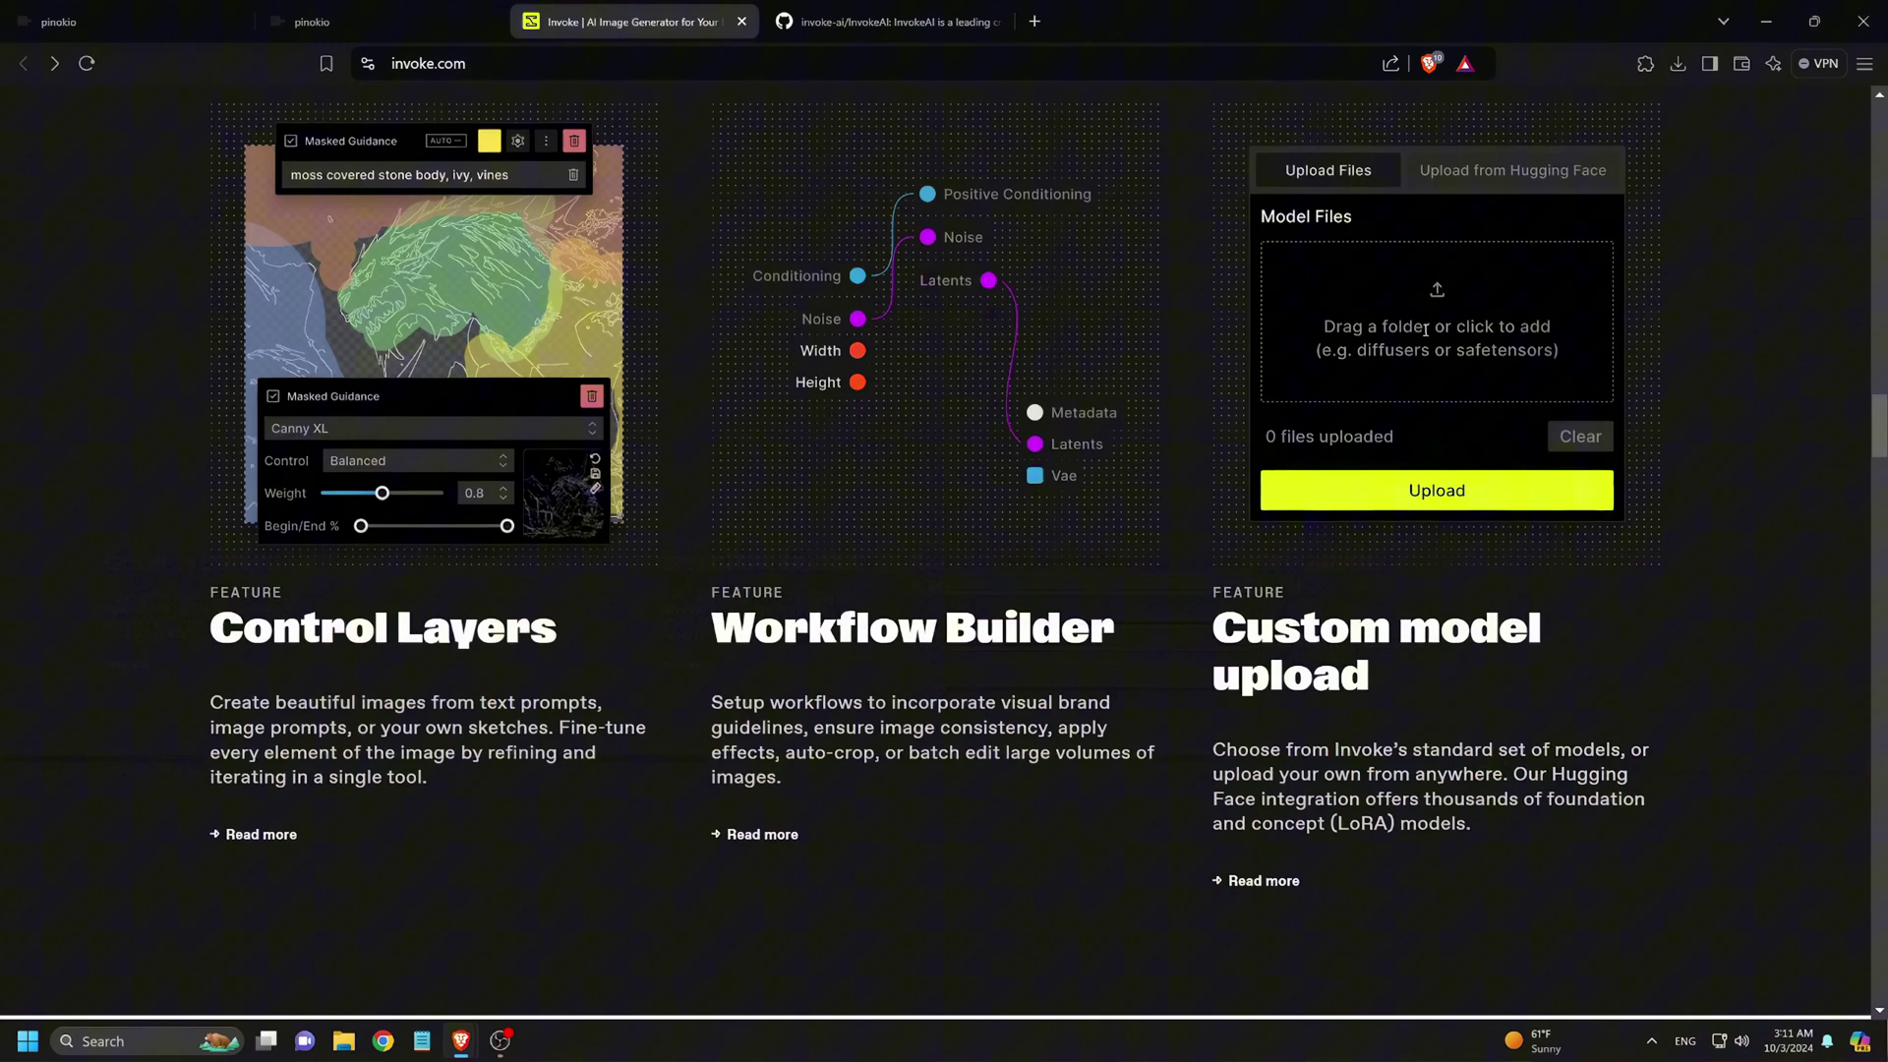
{"action": "scroll", "coordinate": [1423, 328], "scroll_direction": "down", "scroll_amount": 3}
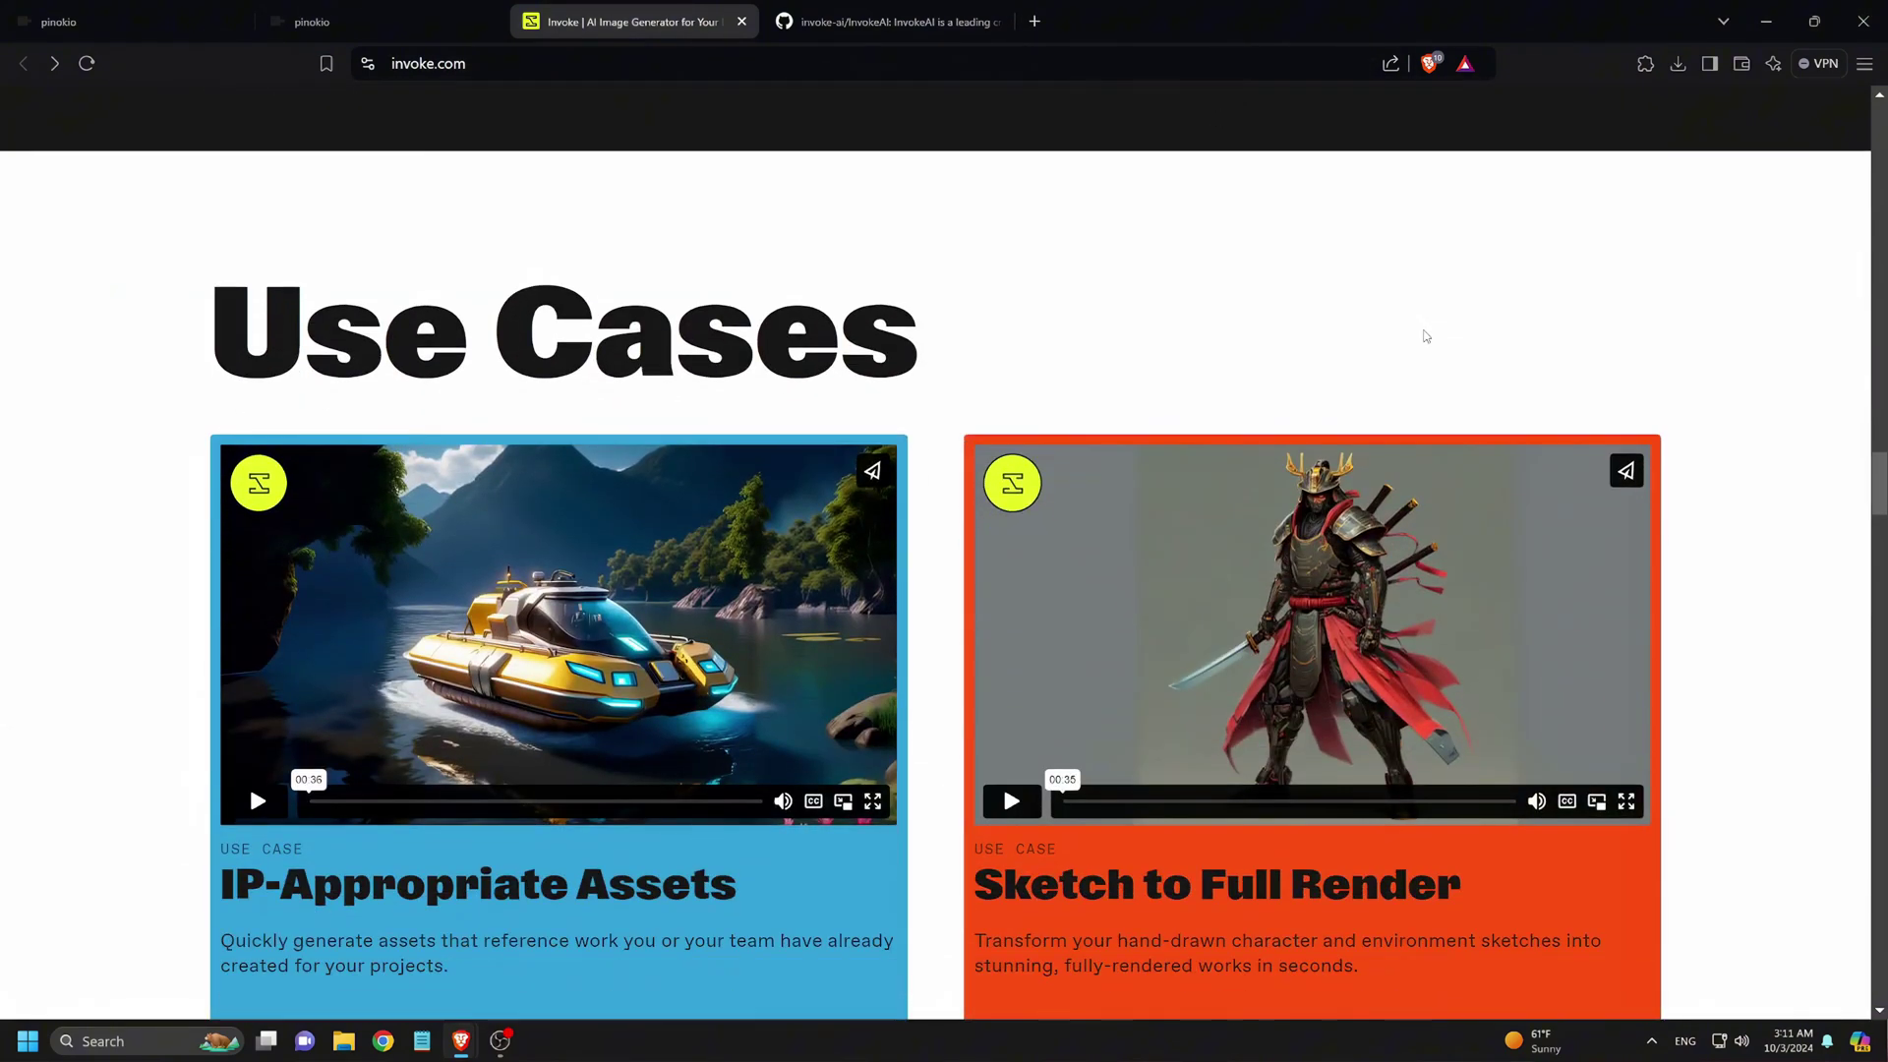
{"action": "scroll", "coordinate": [1422, 329], "scroll_direction": "down", "scroll_amount": 4}
{"action": "scroll", "coordinate": [1422, 336], "scroll_direction": "down", "scroll_amount": 9}
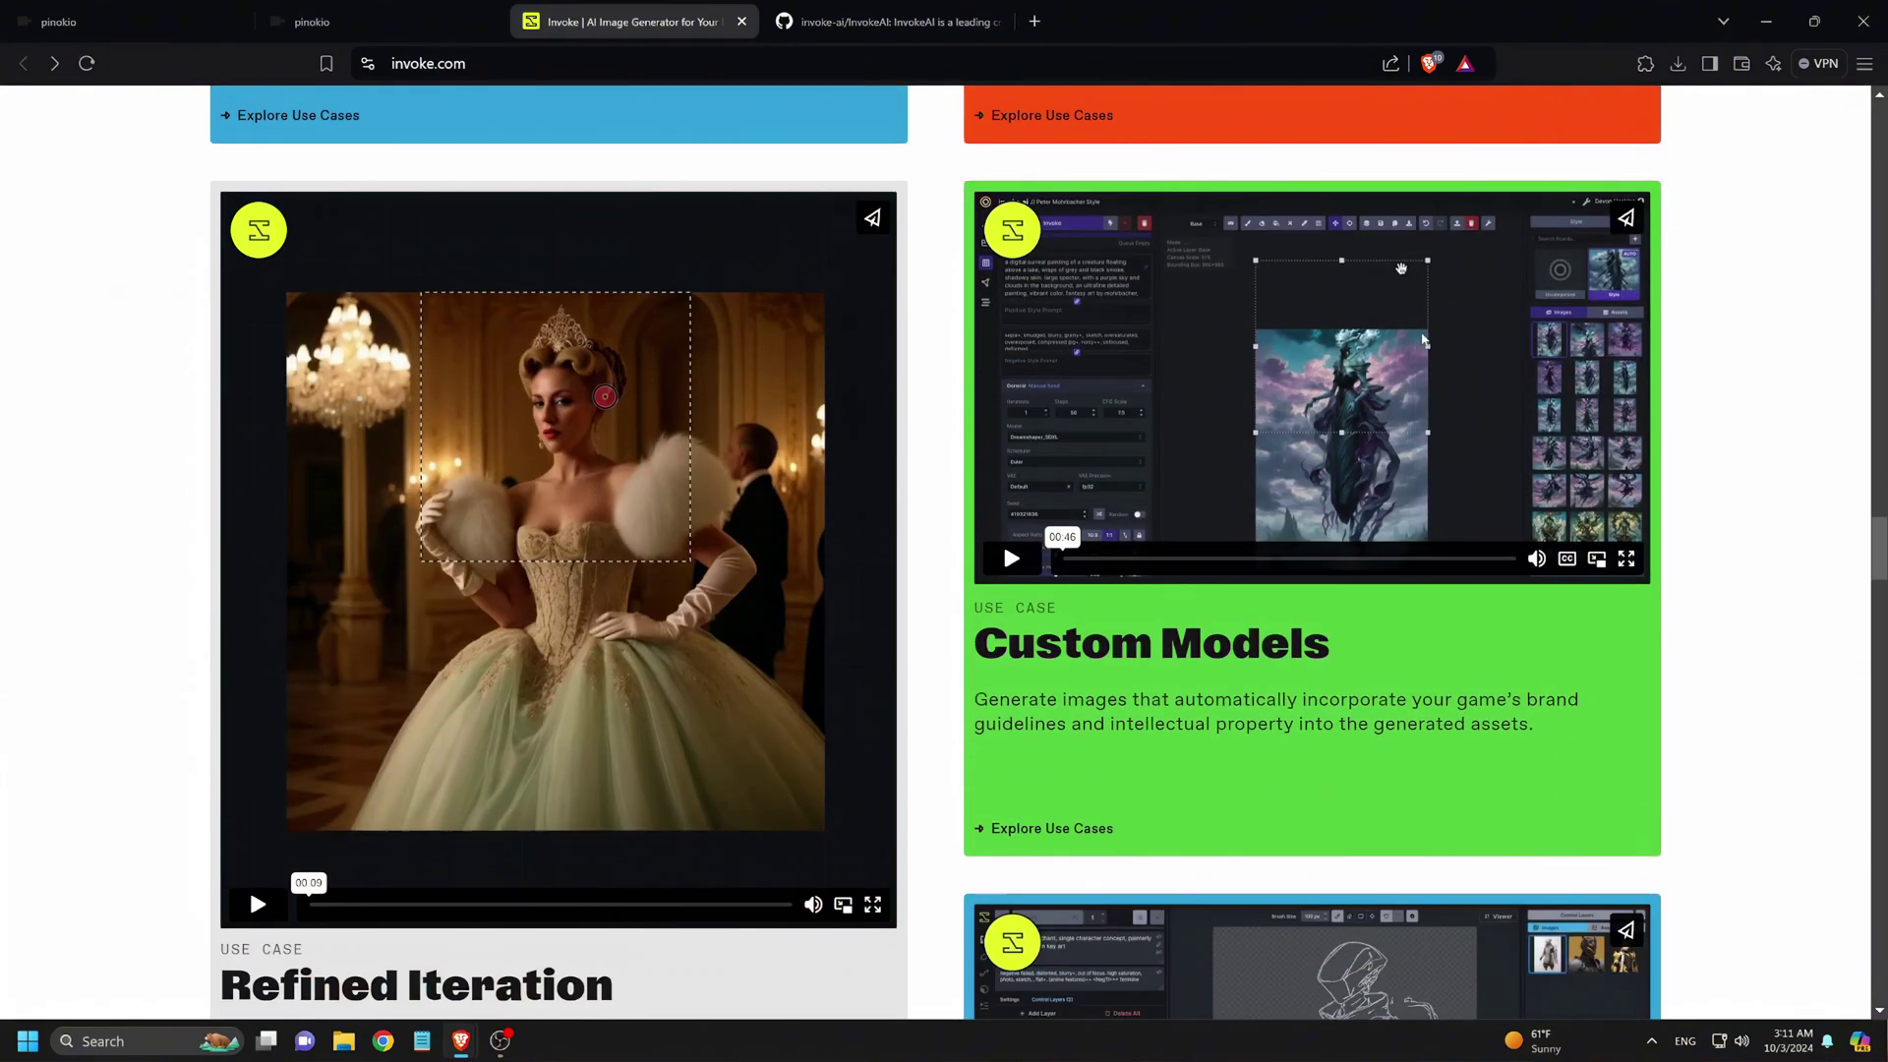
{"action": "scroll", "coordinate": [1424, 354], "scroll_direction": "down", "scroll_amount": 11}
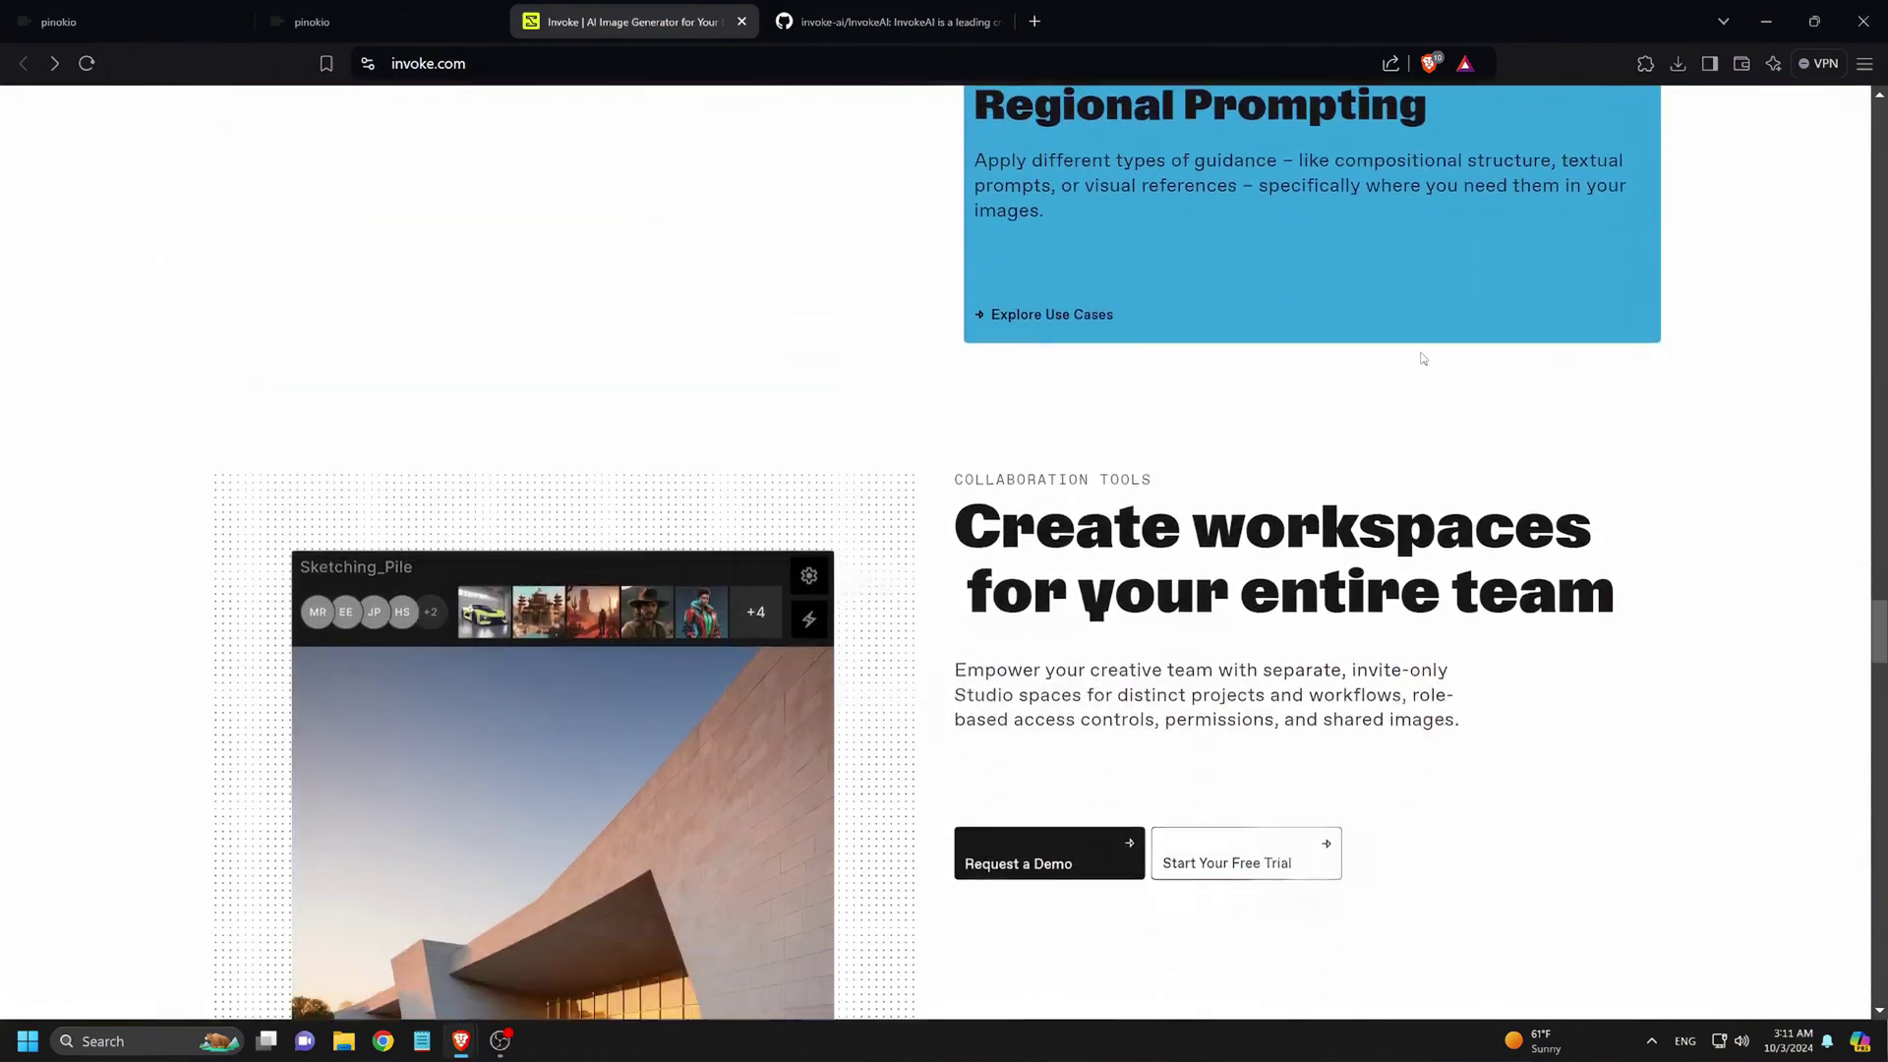
{"action": "scroll", "coordinate": [1421, 355], "scroll_direction": "down", "scroll_amount": 4}
{"action": "scroll", "coordinate": [1420, 354], "scroll_direction": "down", "scroll_amount": 13}
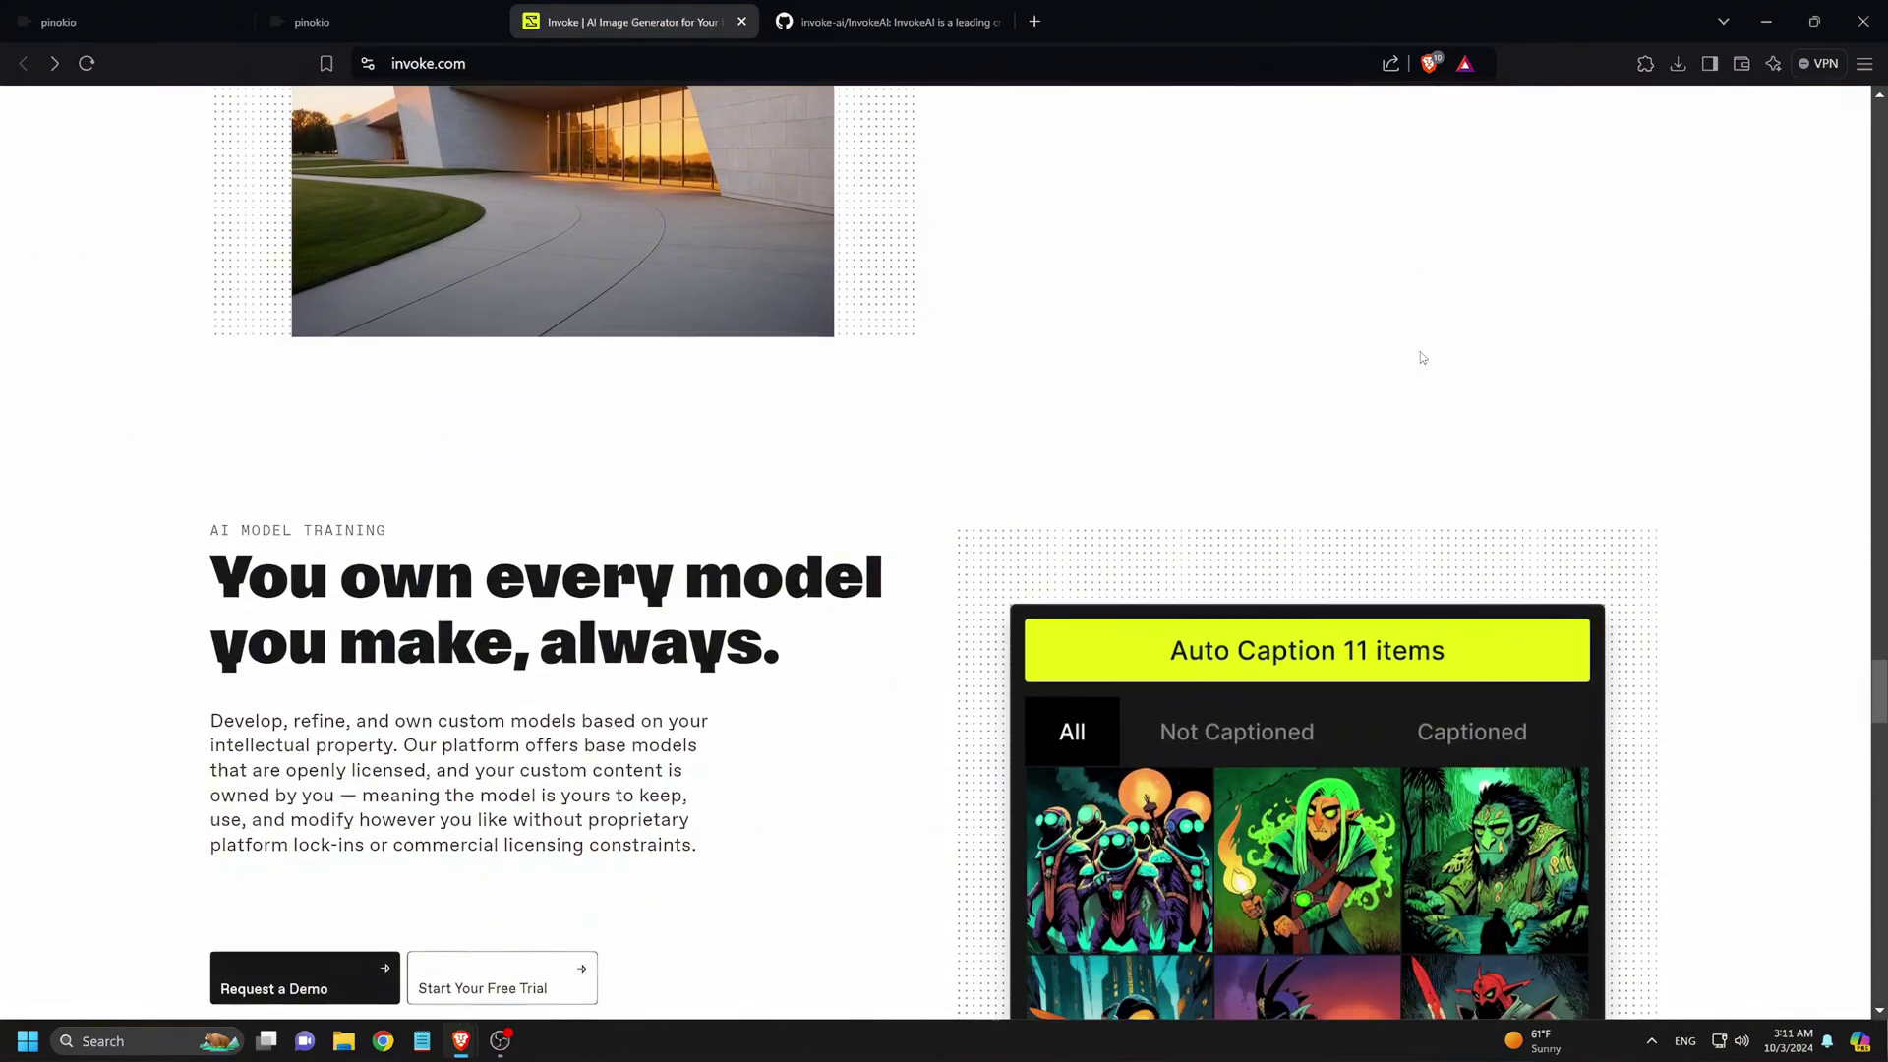
{"action": "scroll", "coordinate": [1420, 364], "scroll_direction": "down", "scroll_amount": 9}
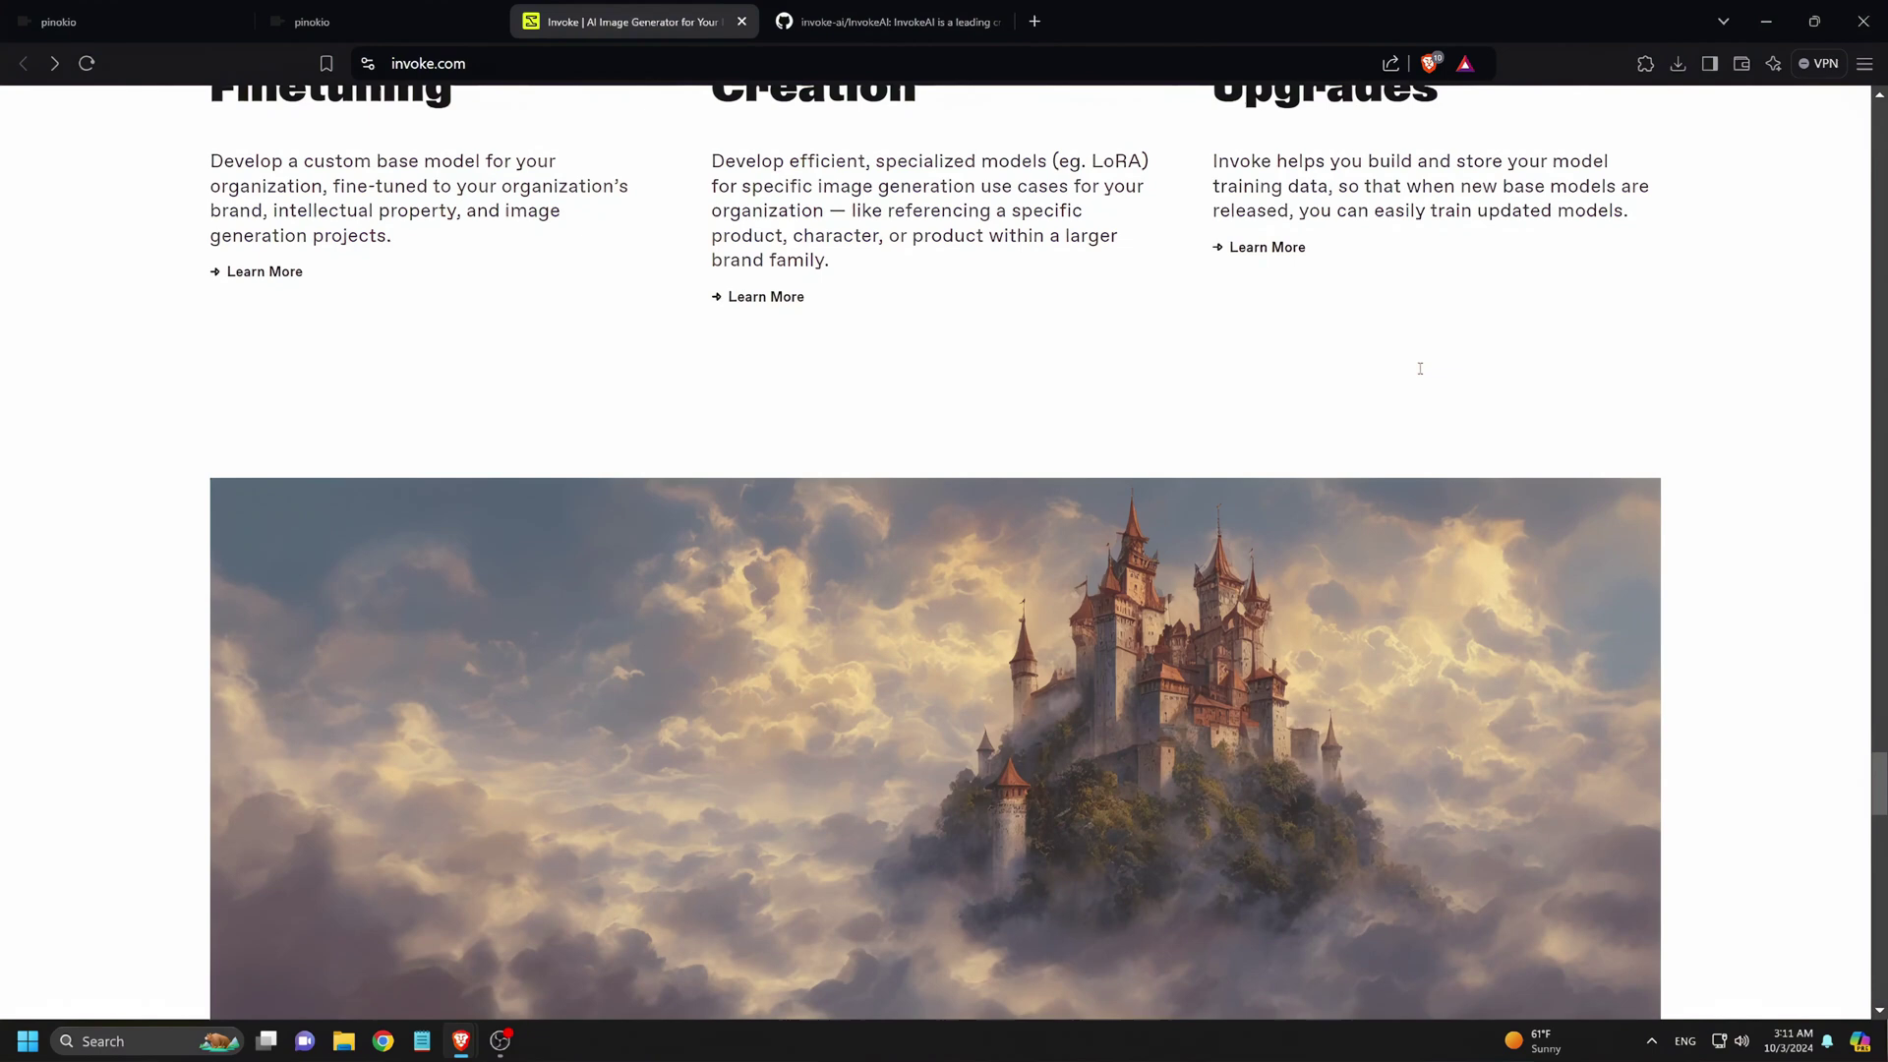
{"action": "scroll", "coordinate": [1416, 380], "scroll_direction": "down", "scroll_amount": 4}
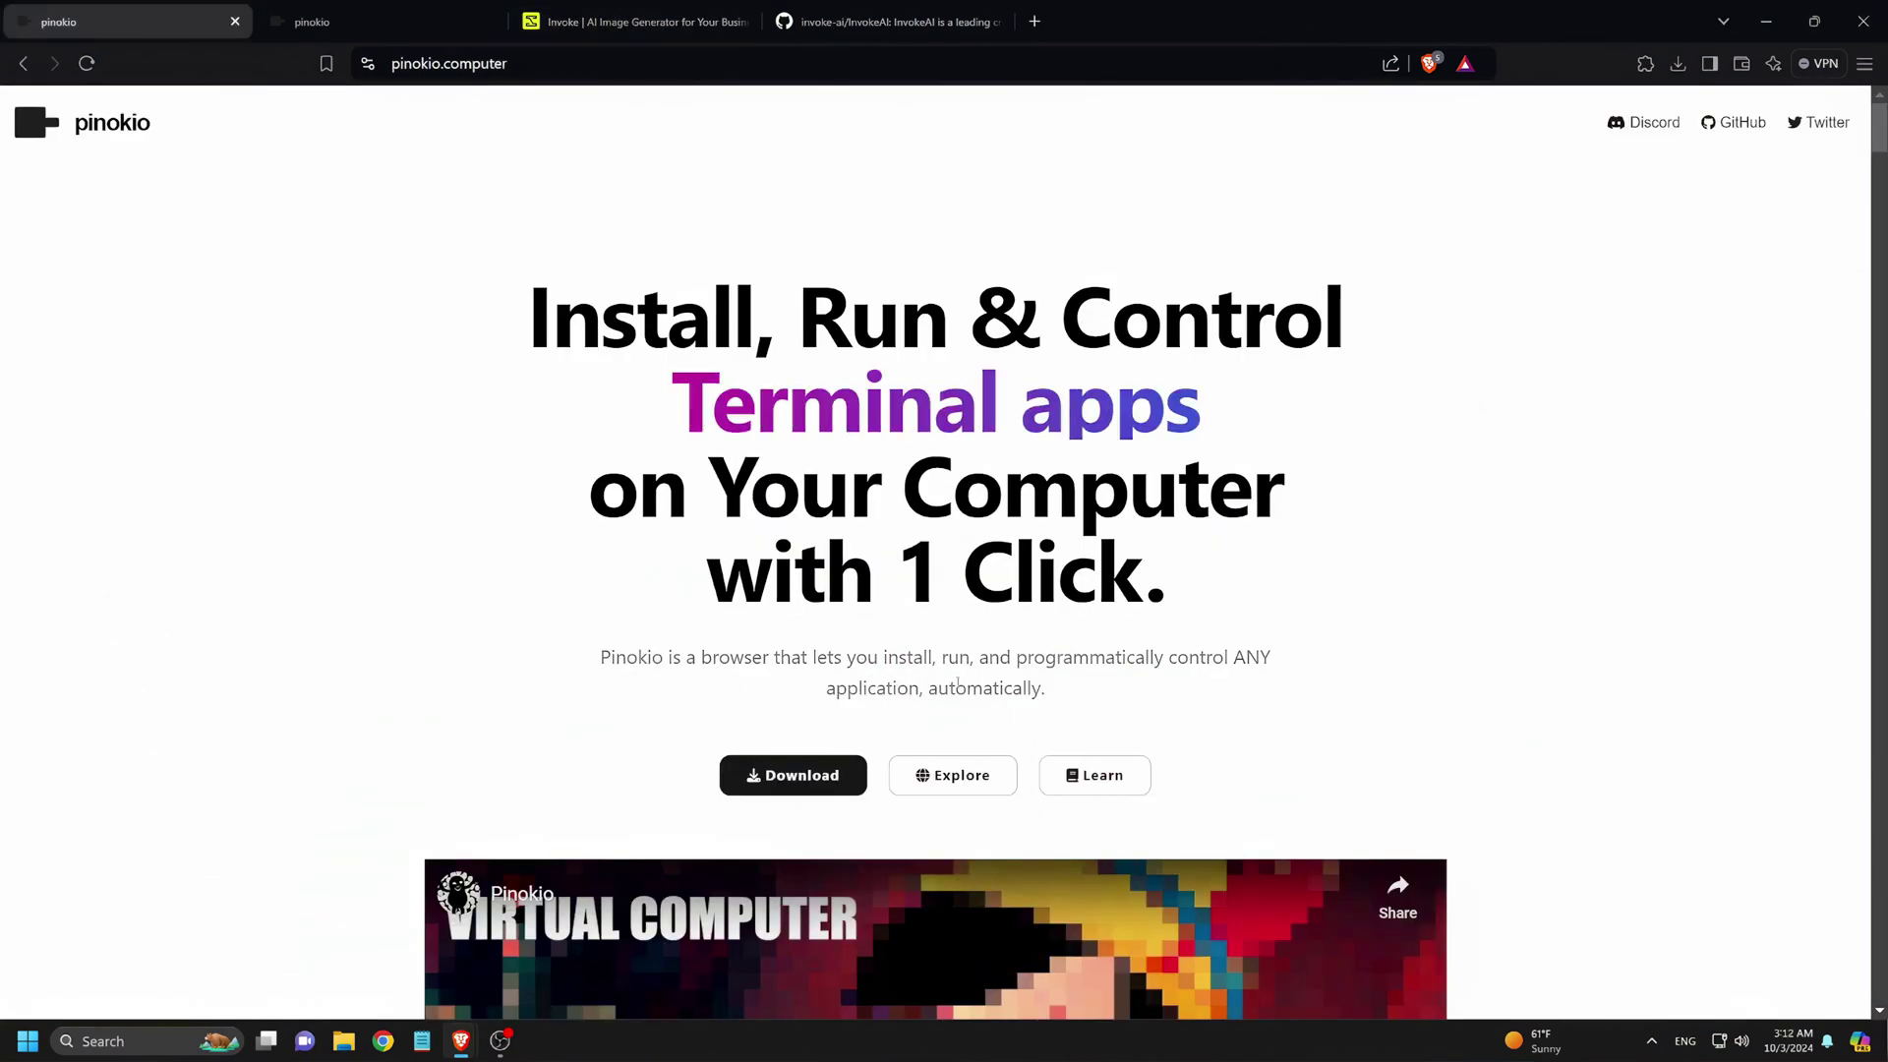
- Download the Pinokio installer from the Pinokio homepage
{"action": "left_click", "coordinate": [789, 776]}
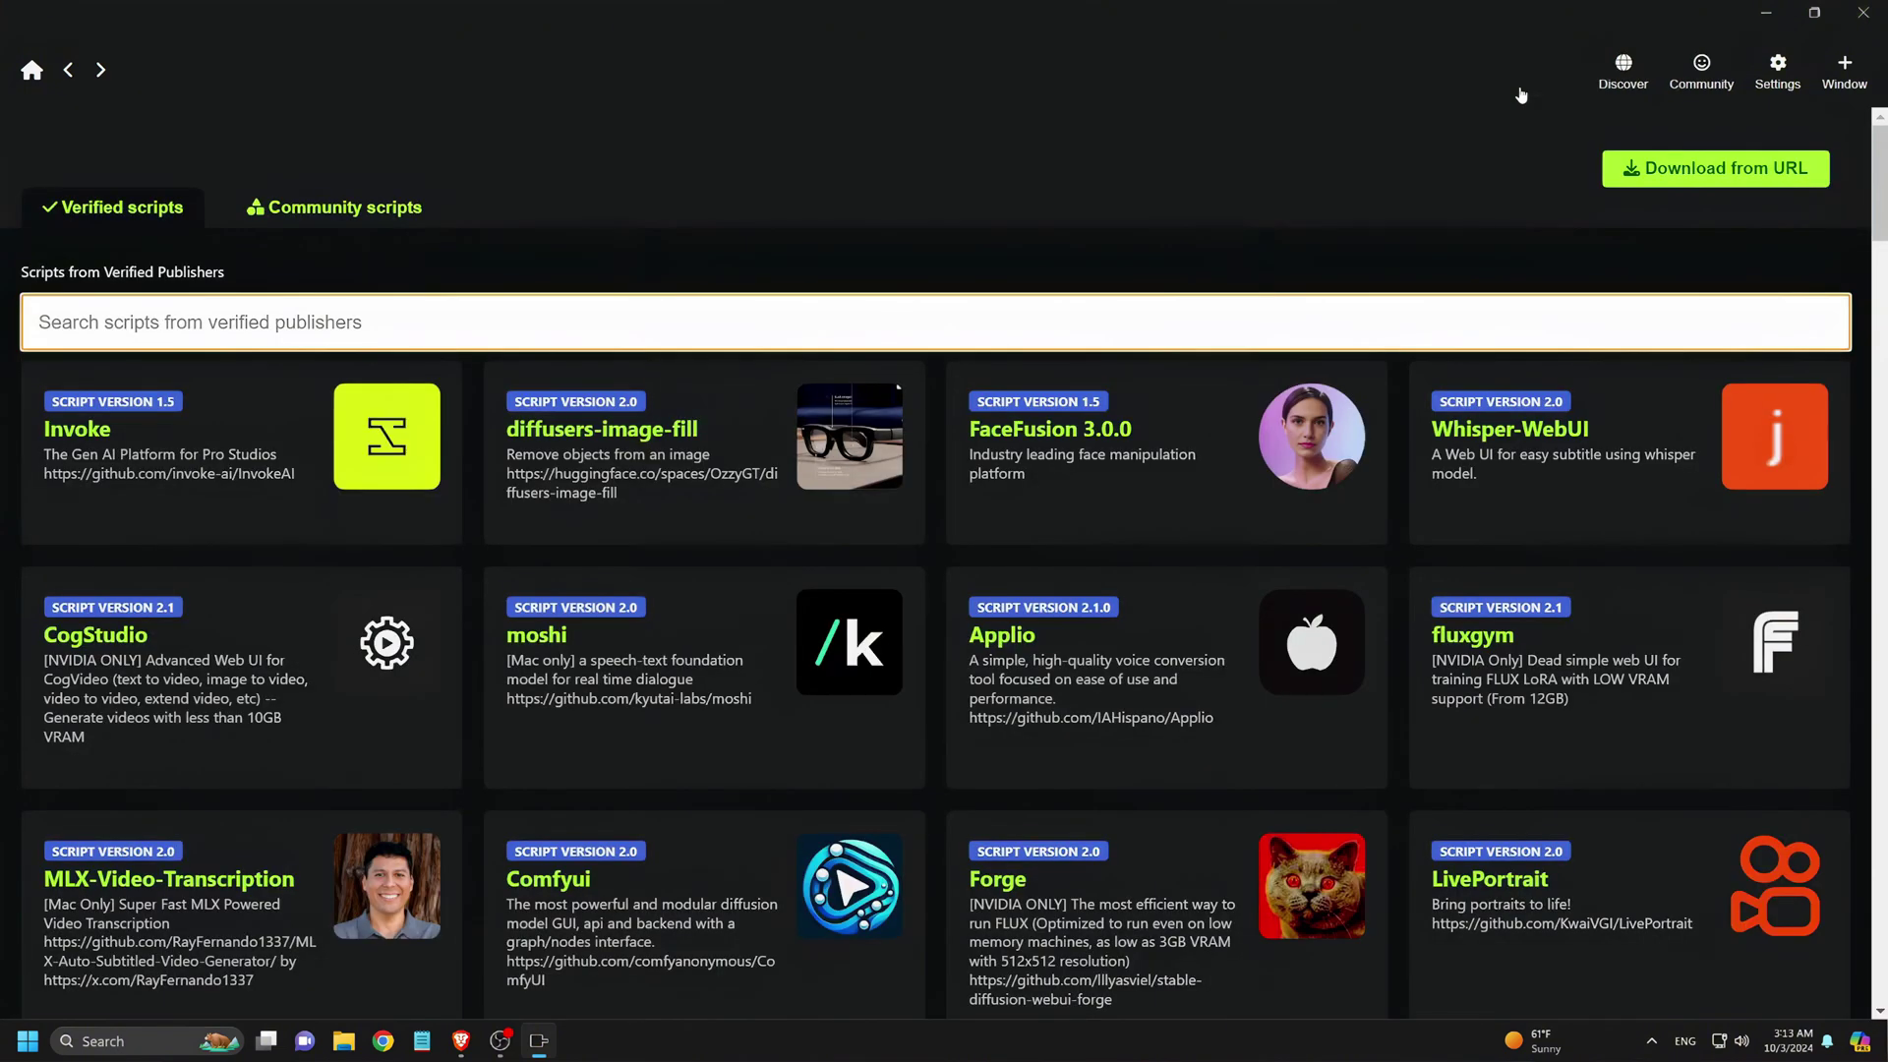
- Open the verified Invoke script in Pinokio, download it, and run its installation
{"action": "left_click", "coordinate": [221, 454]}
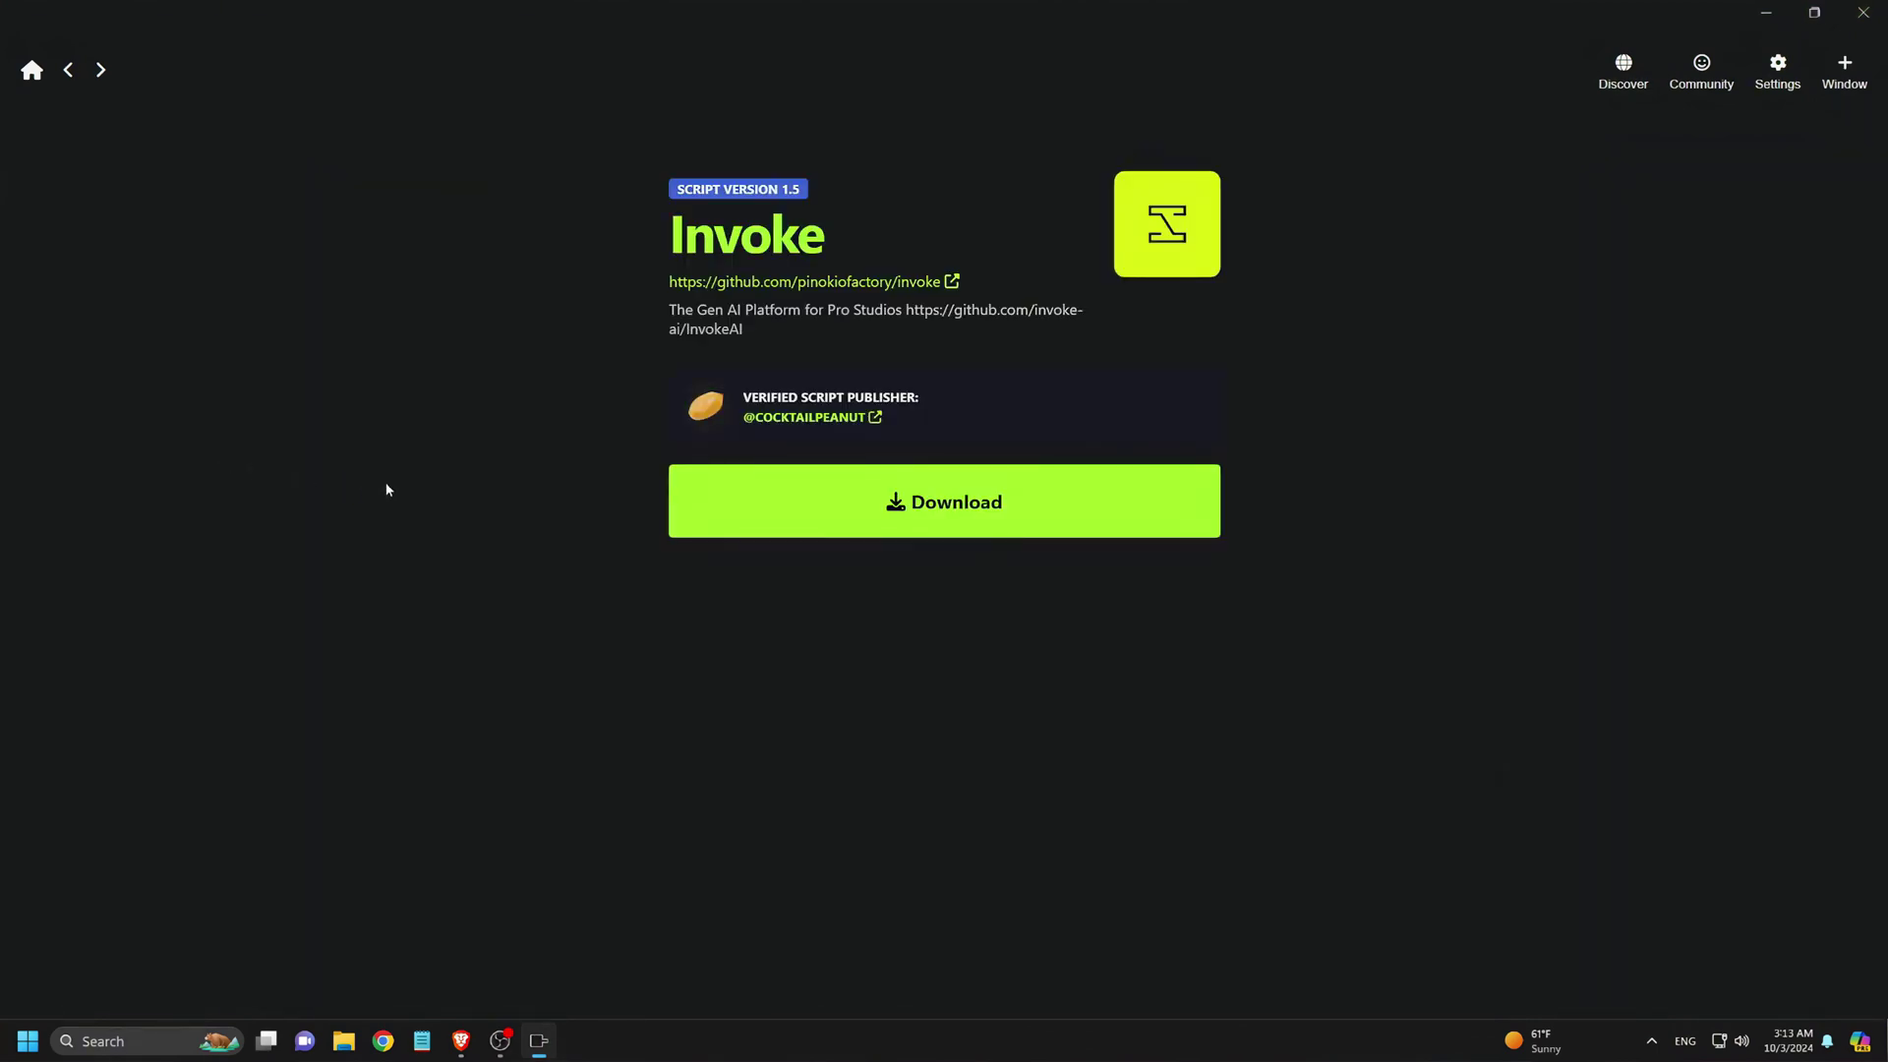
{"action": "left_click", "coordinate": [890, 524]}
{"action": "left_click", "coordinate": [1234, 633]}
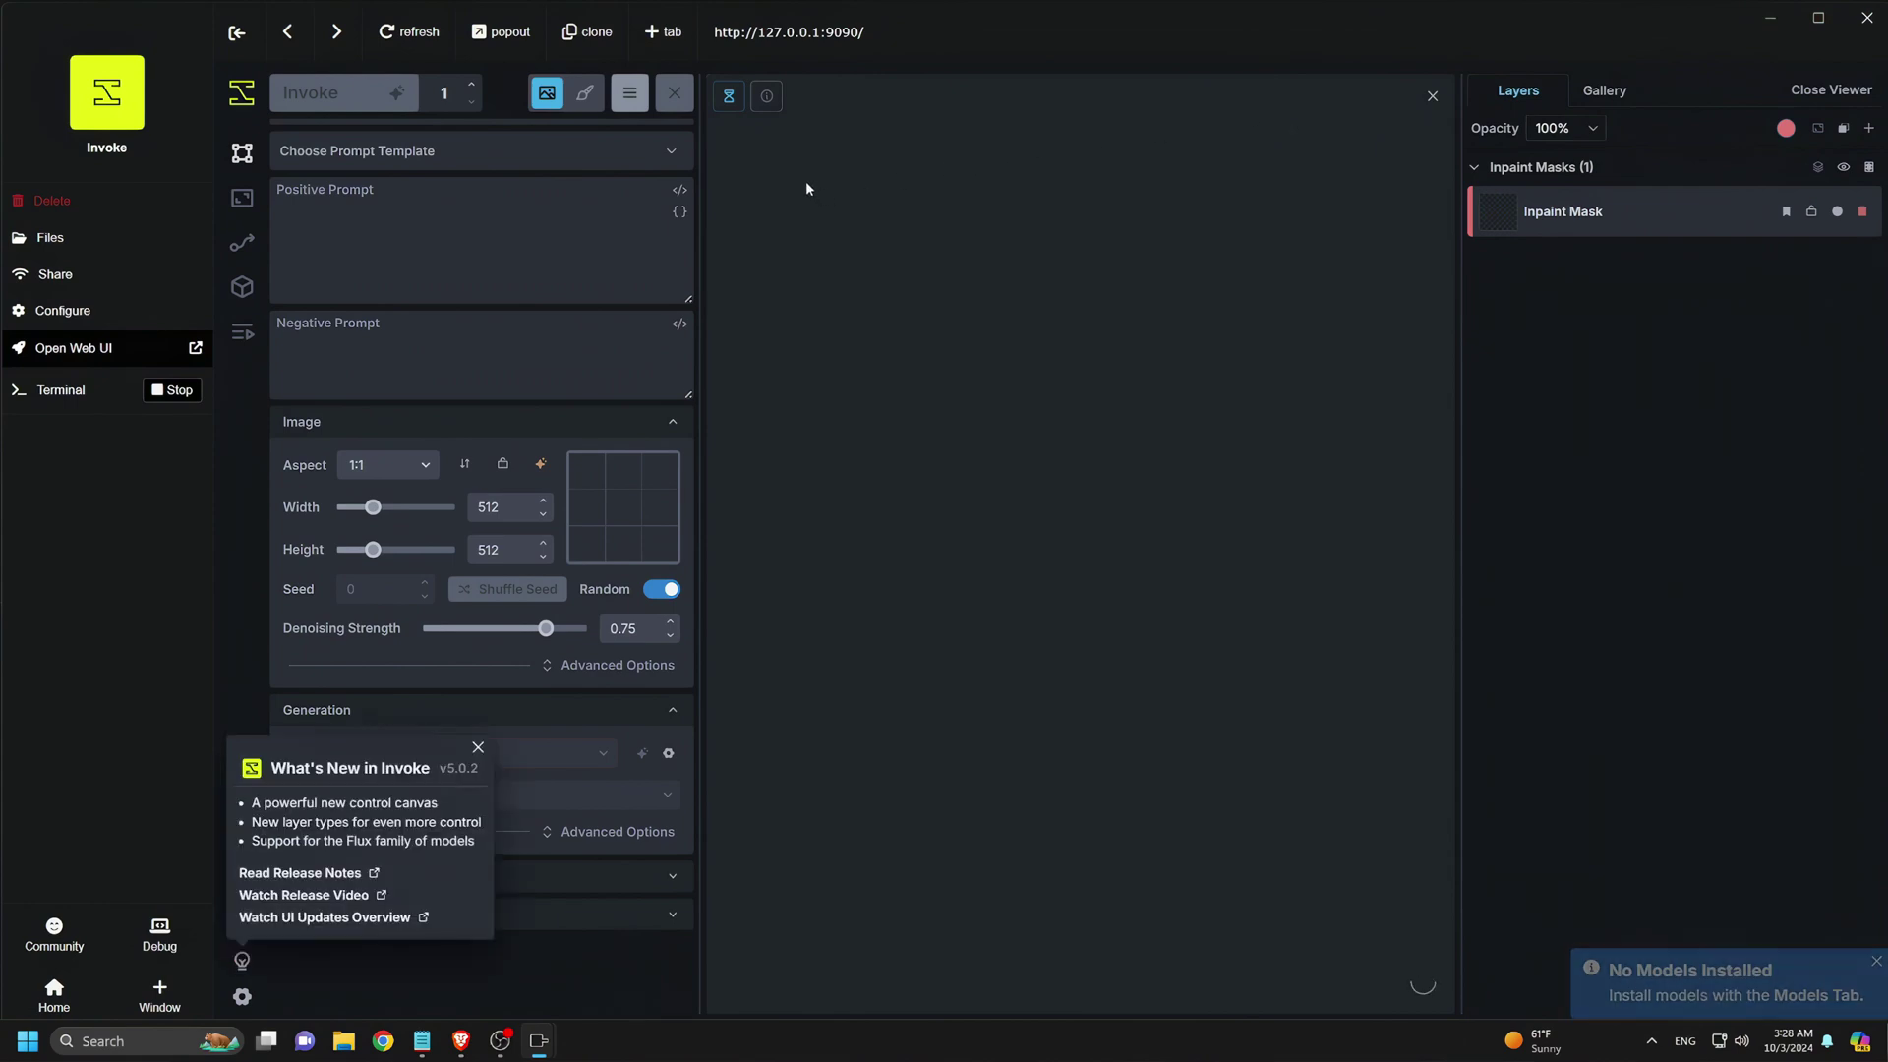
- Pop Invoke out into its own browser tab and go to the Models tab
{"action": "left_click", "coordinate": [509, 36]}
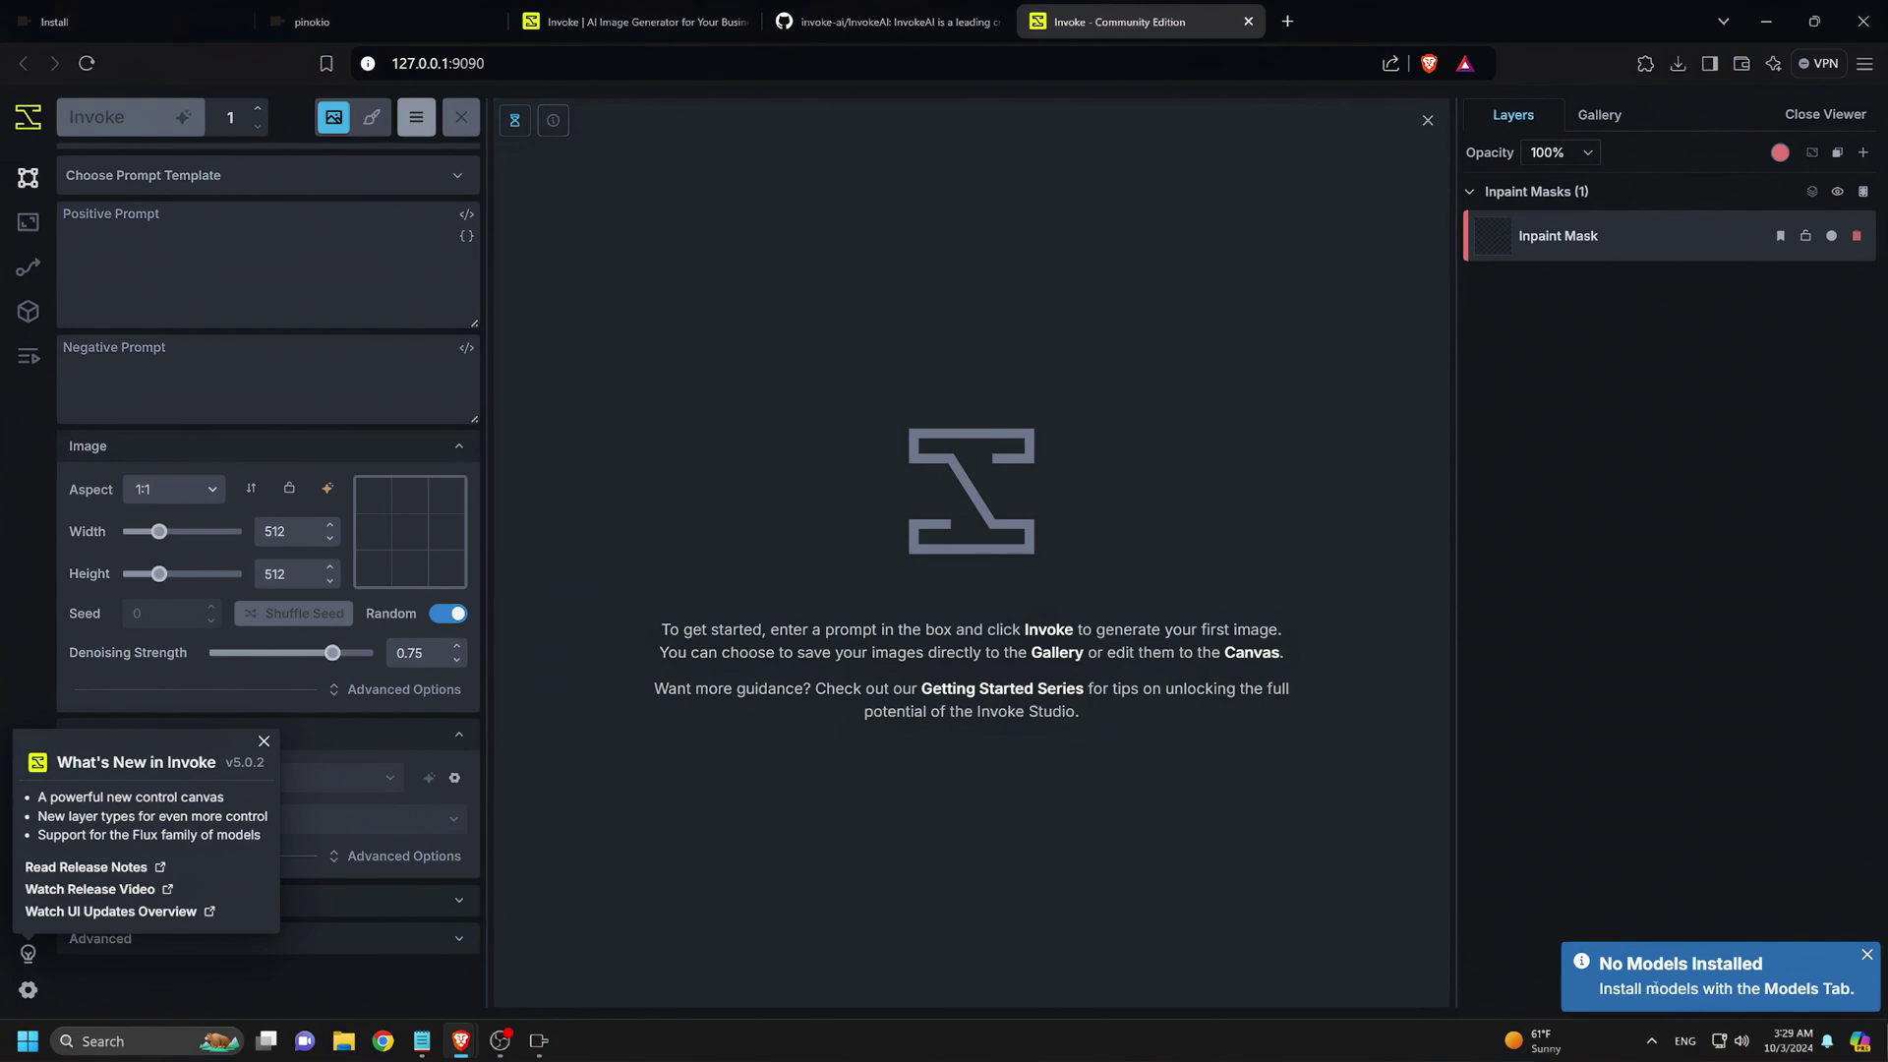
{"action": "left_click", "coordinate": [1794, 991]}
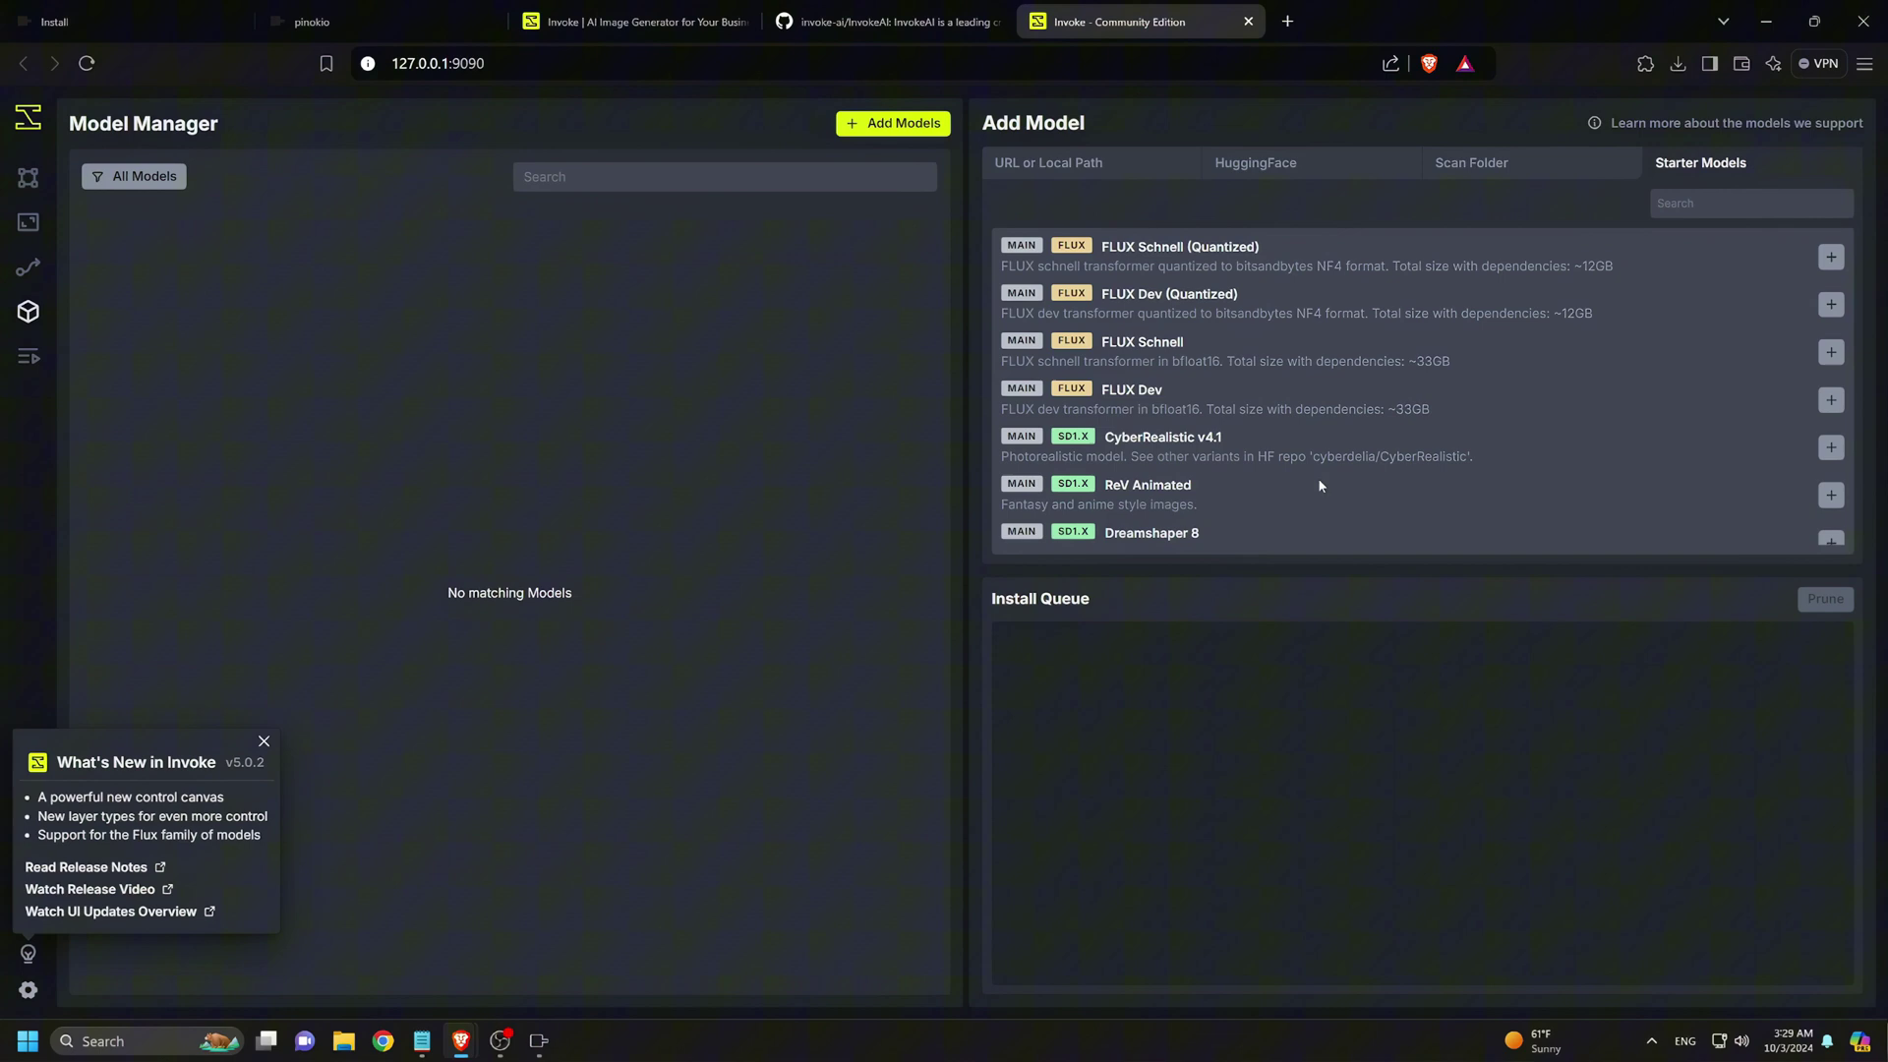
- Queue the CyberRealistic v4.1 starter model for install and dismiss the What's New notice
{"action": "scroll", "coordinate": [1318, 480], "scroll_direction": "down", "scroll_amount": 1}
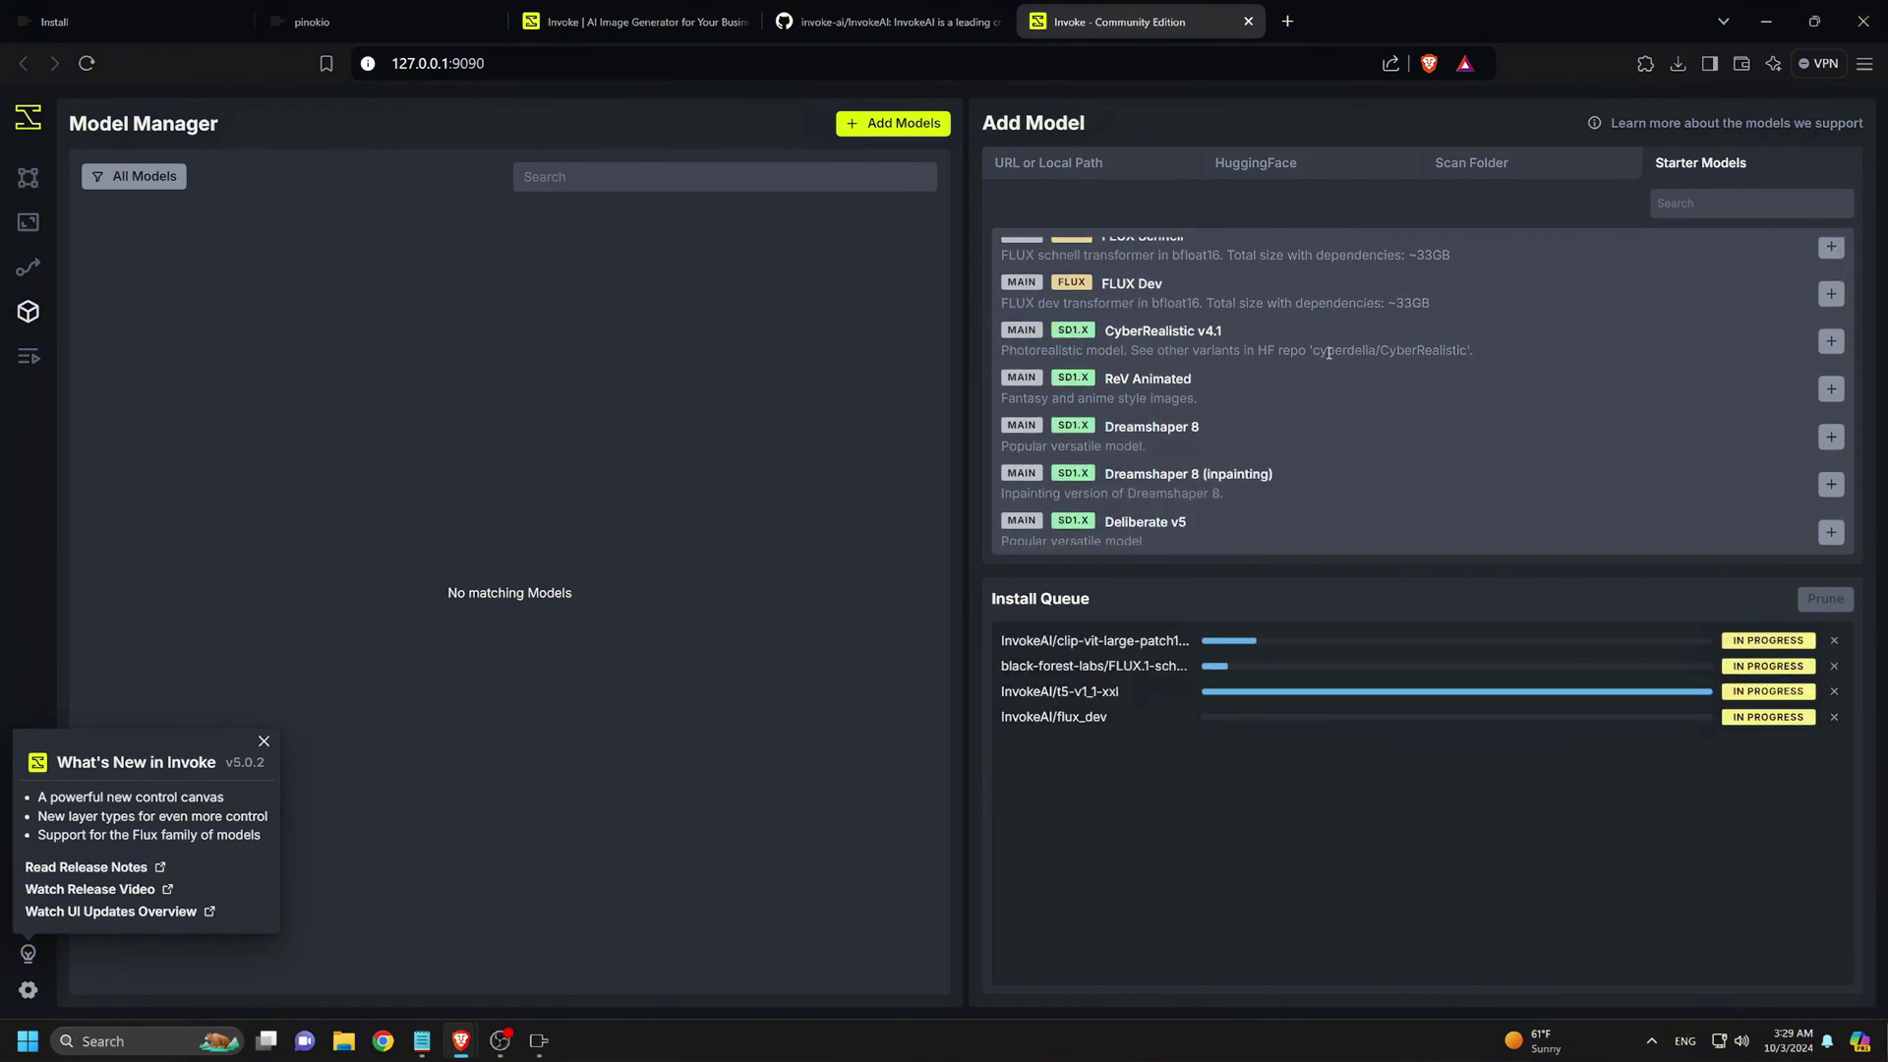
{"action": "left_click", "coordinate": [1831, 342]}
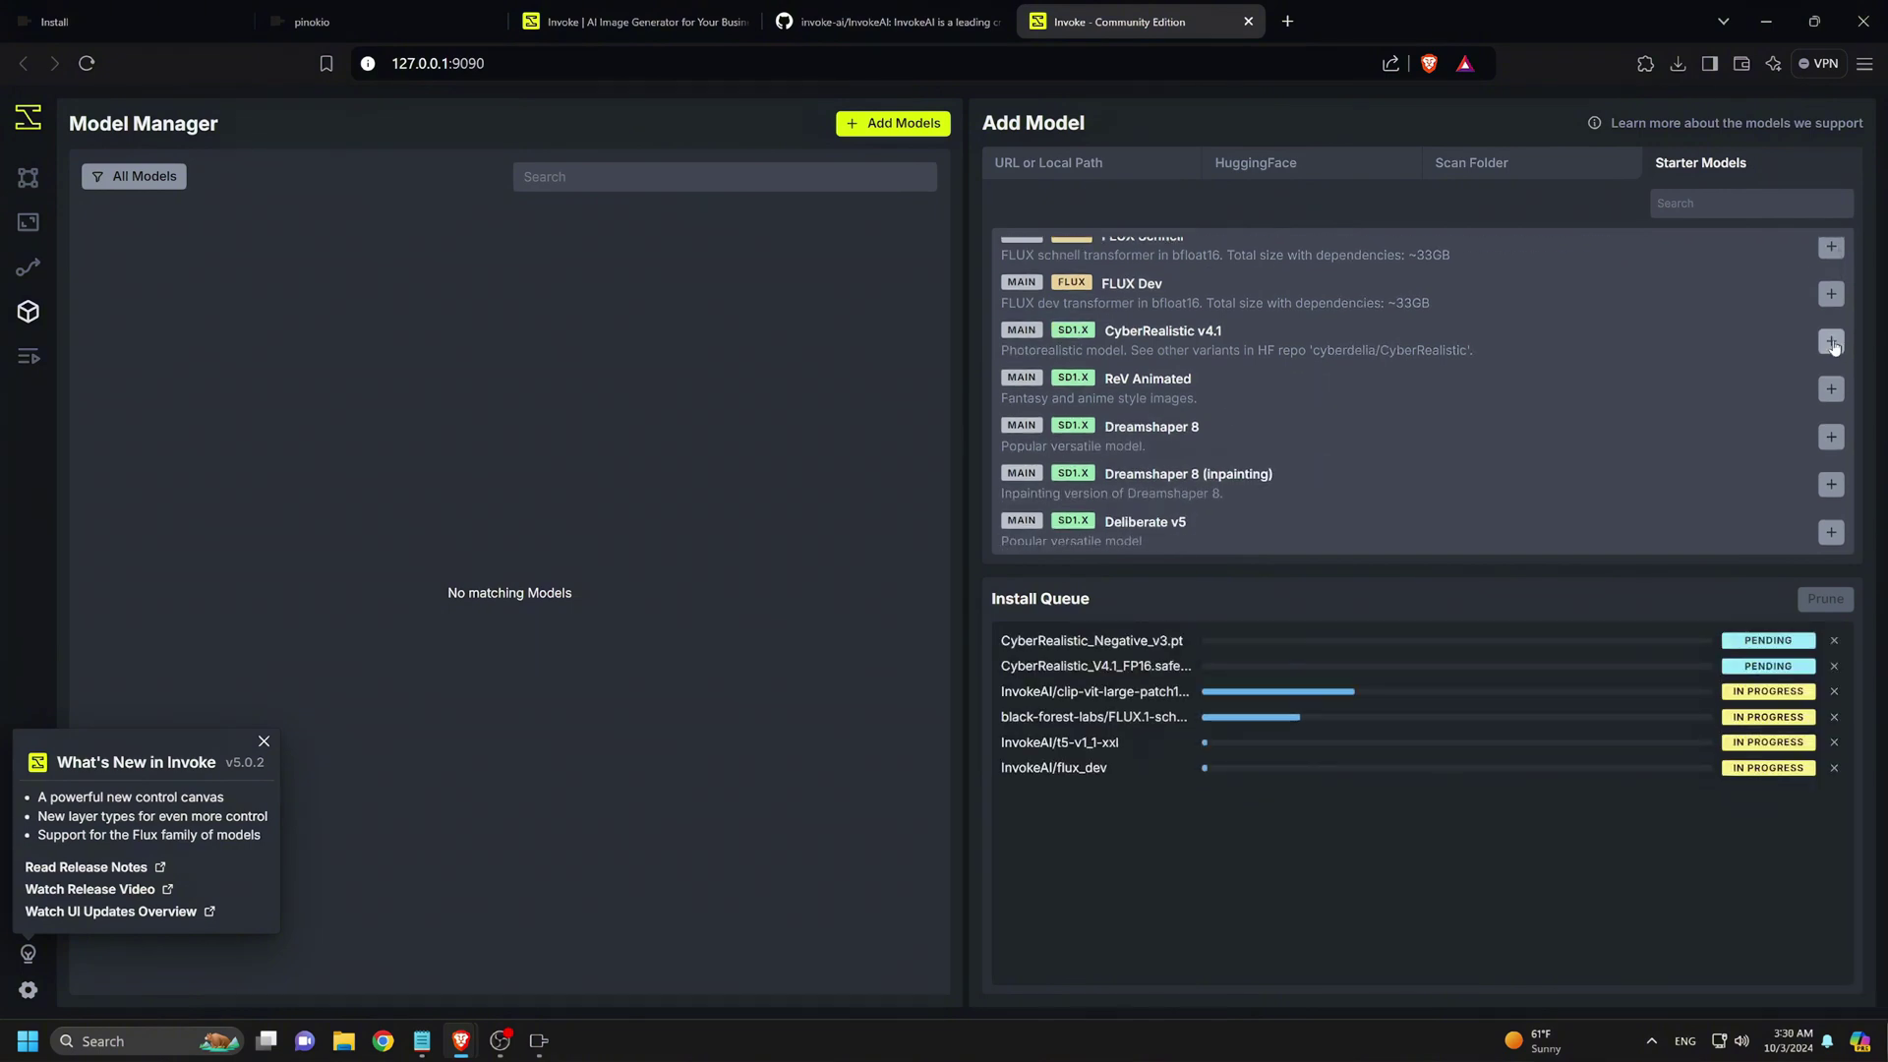
{"action": "scroll", "coordinate": [1275, 379], "scroll_direction": "down", "scroll_amount": 2}
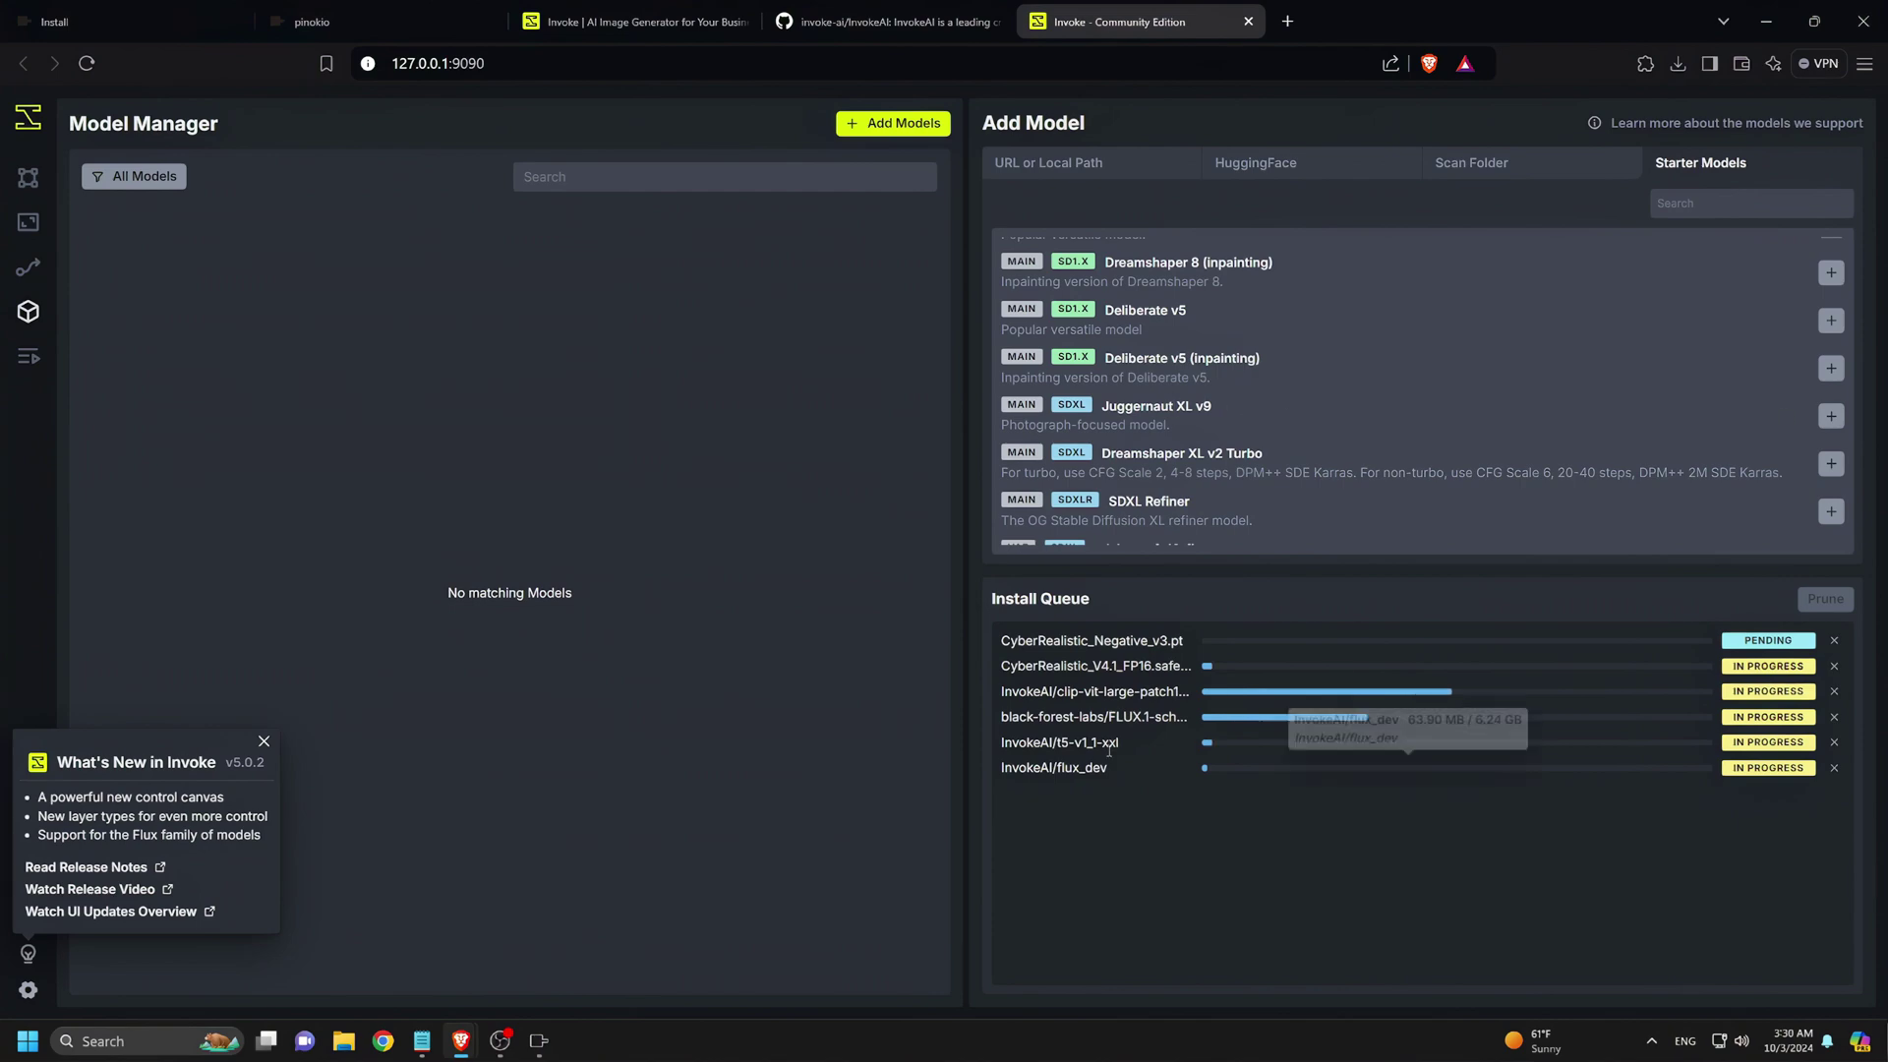
{"action": "scroll", "coordinate": [1361, 474], "scroll_direction": "down", "scroll_amount": 5}
{"action": "scroll", "coordinate": [1436, 428], "scroll_direction": "down", "scroll_amount": 6}
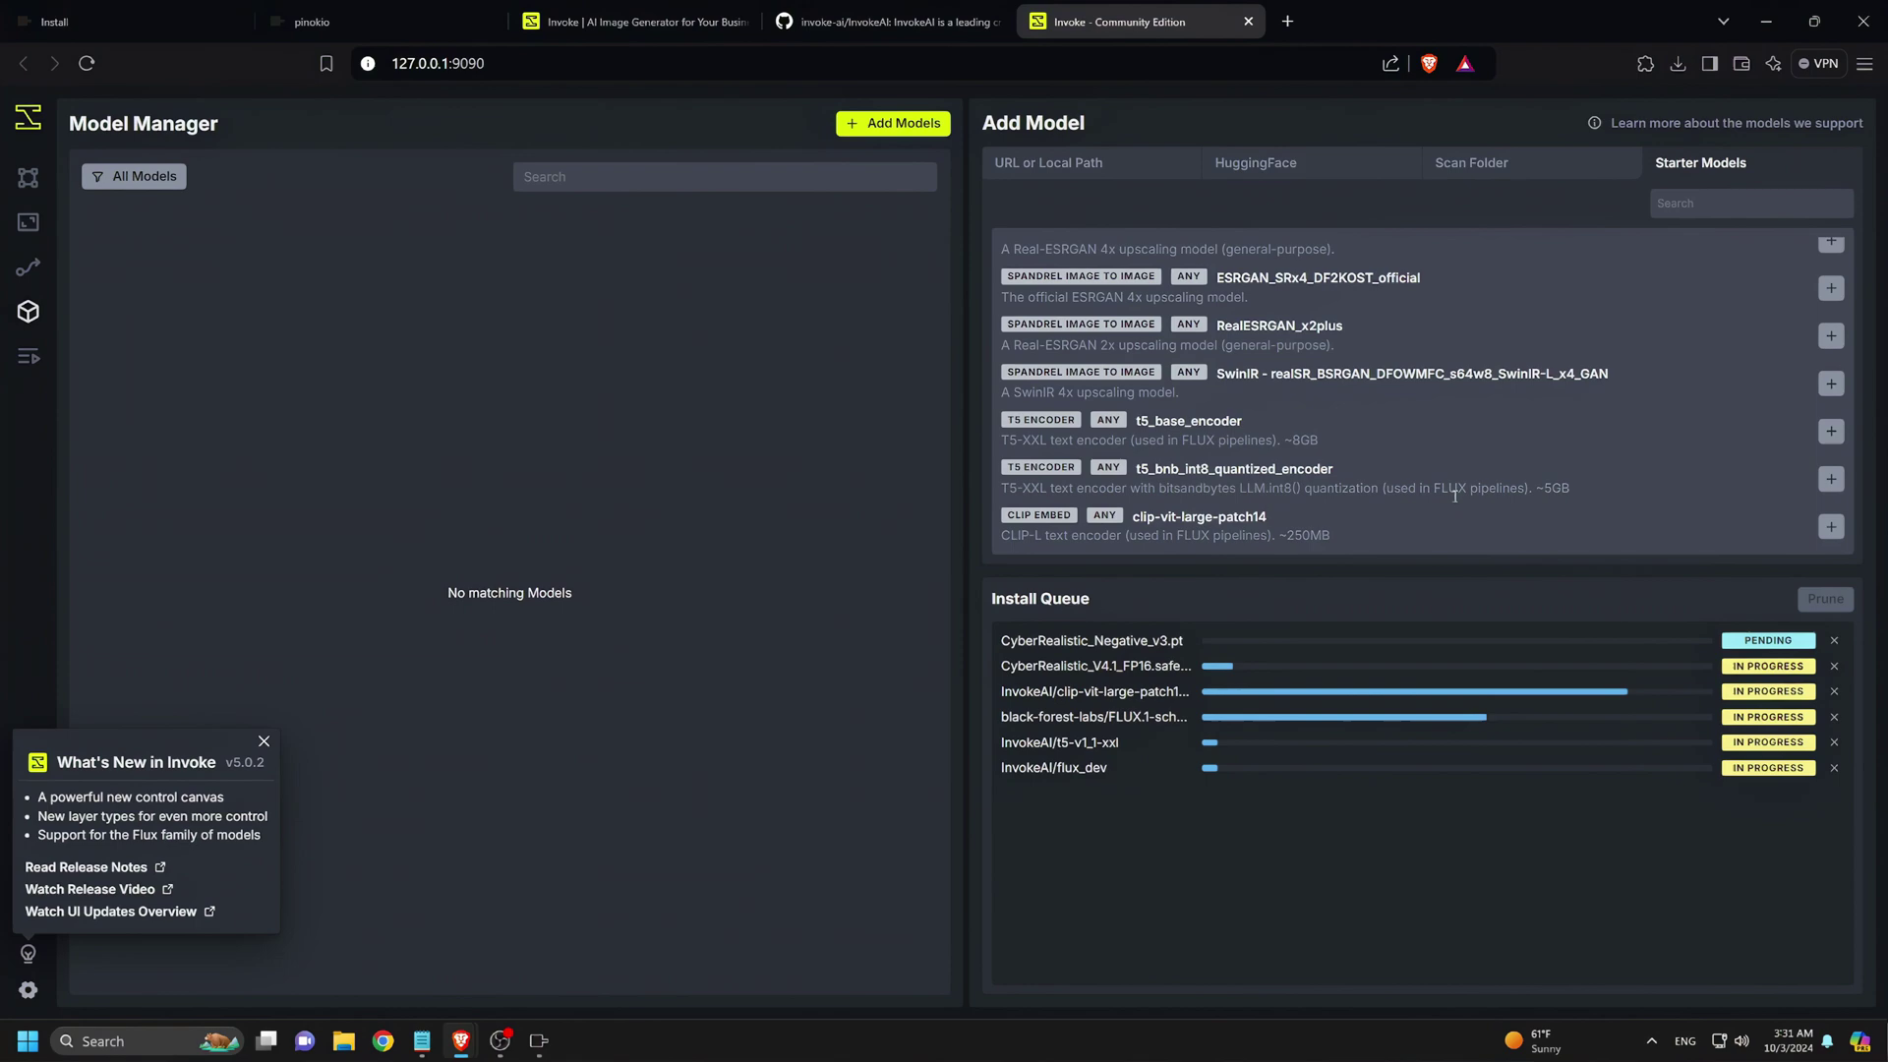
{"action": "scroll", "coordinate": [1461, 488], "scroll_direction": "up", "scroll_amount": 12}
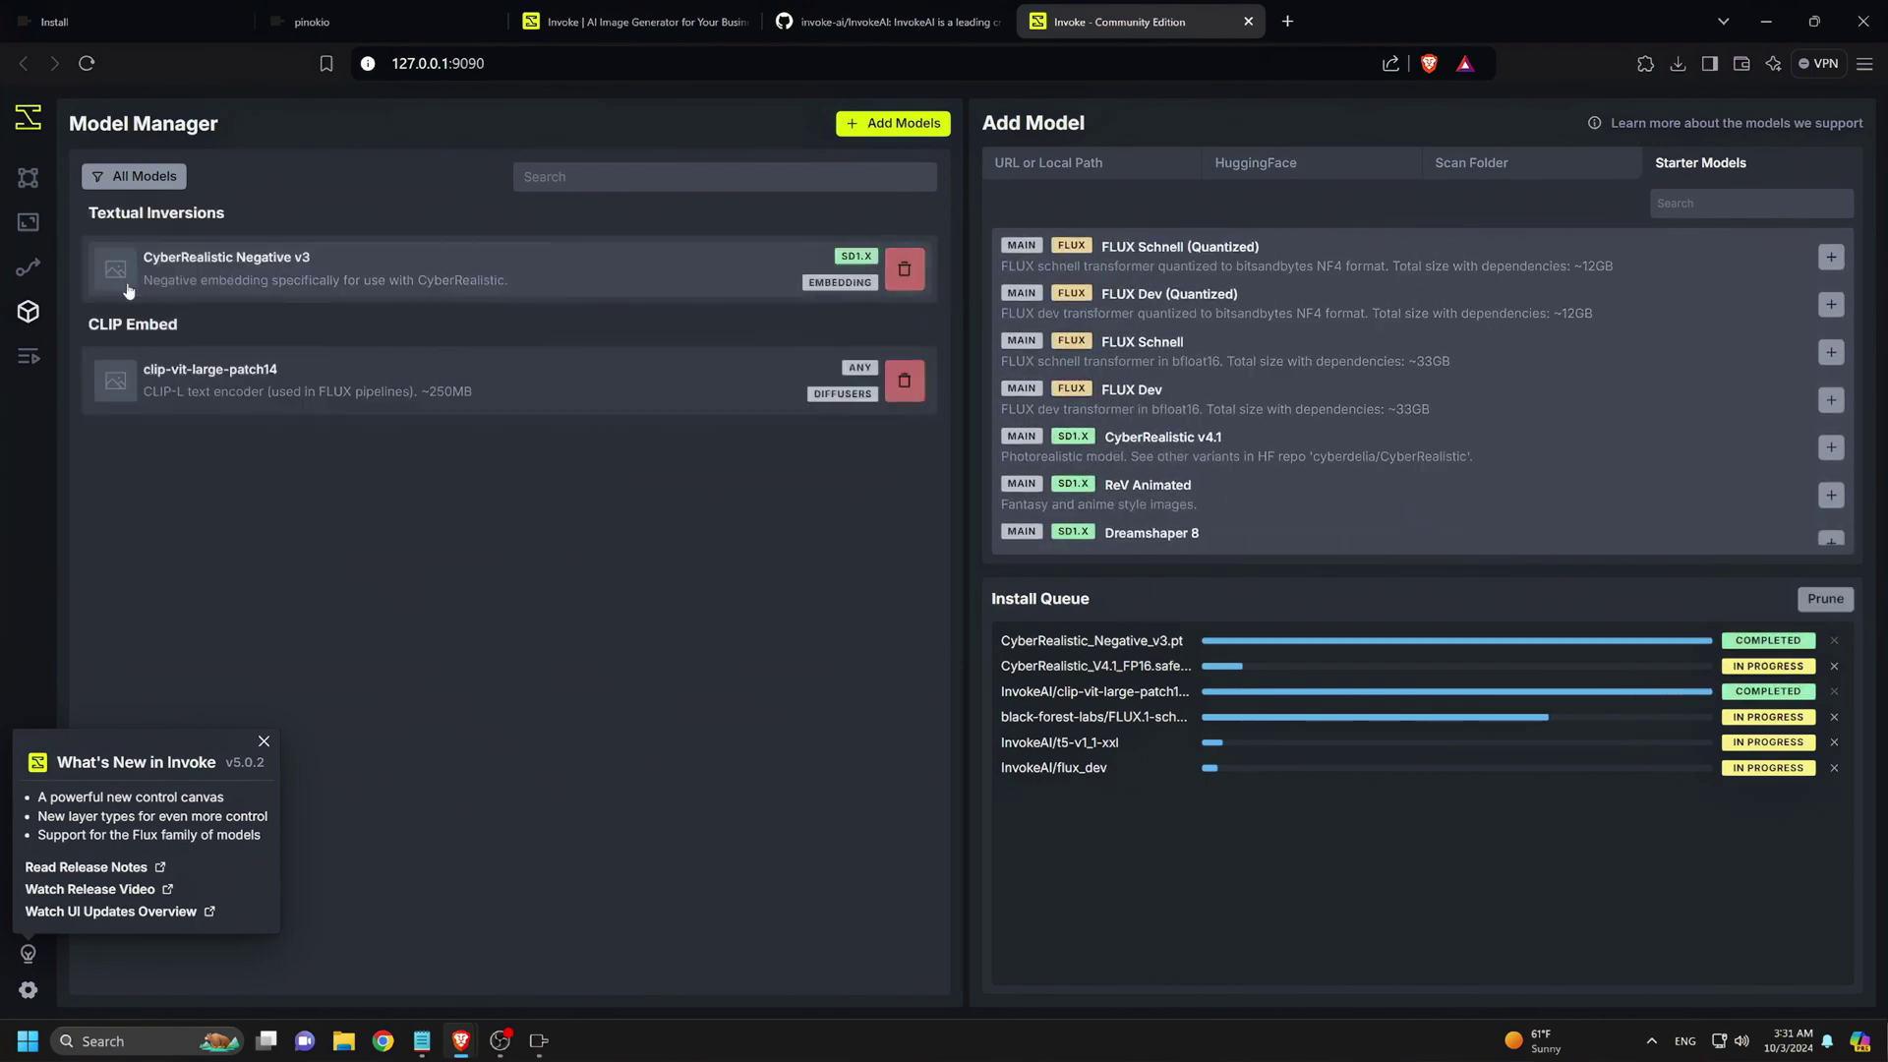
{"action": "left_click", "coordinate": [264, 740]}
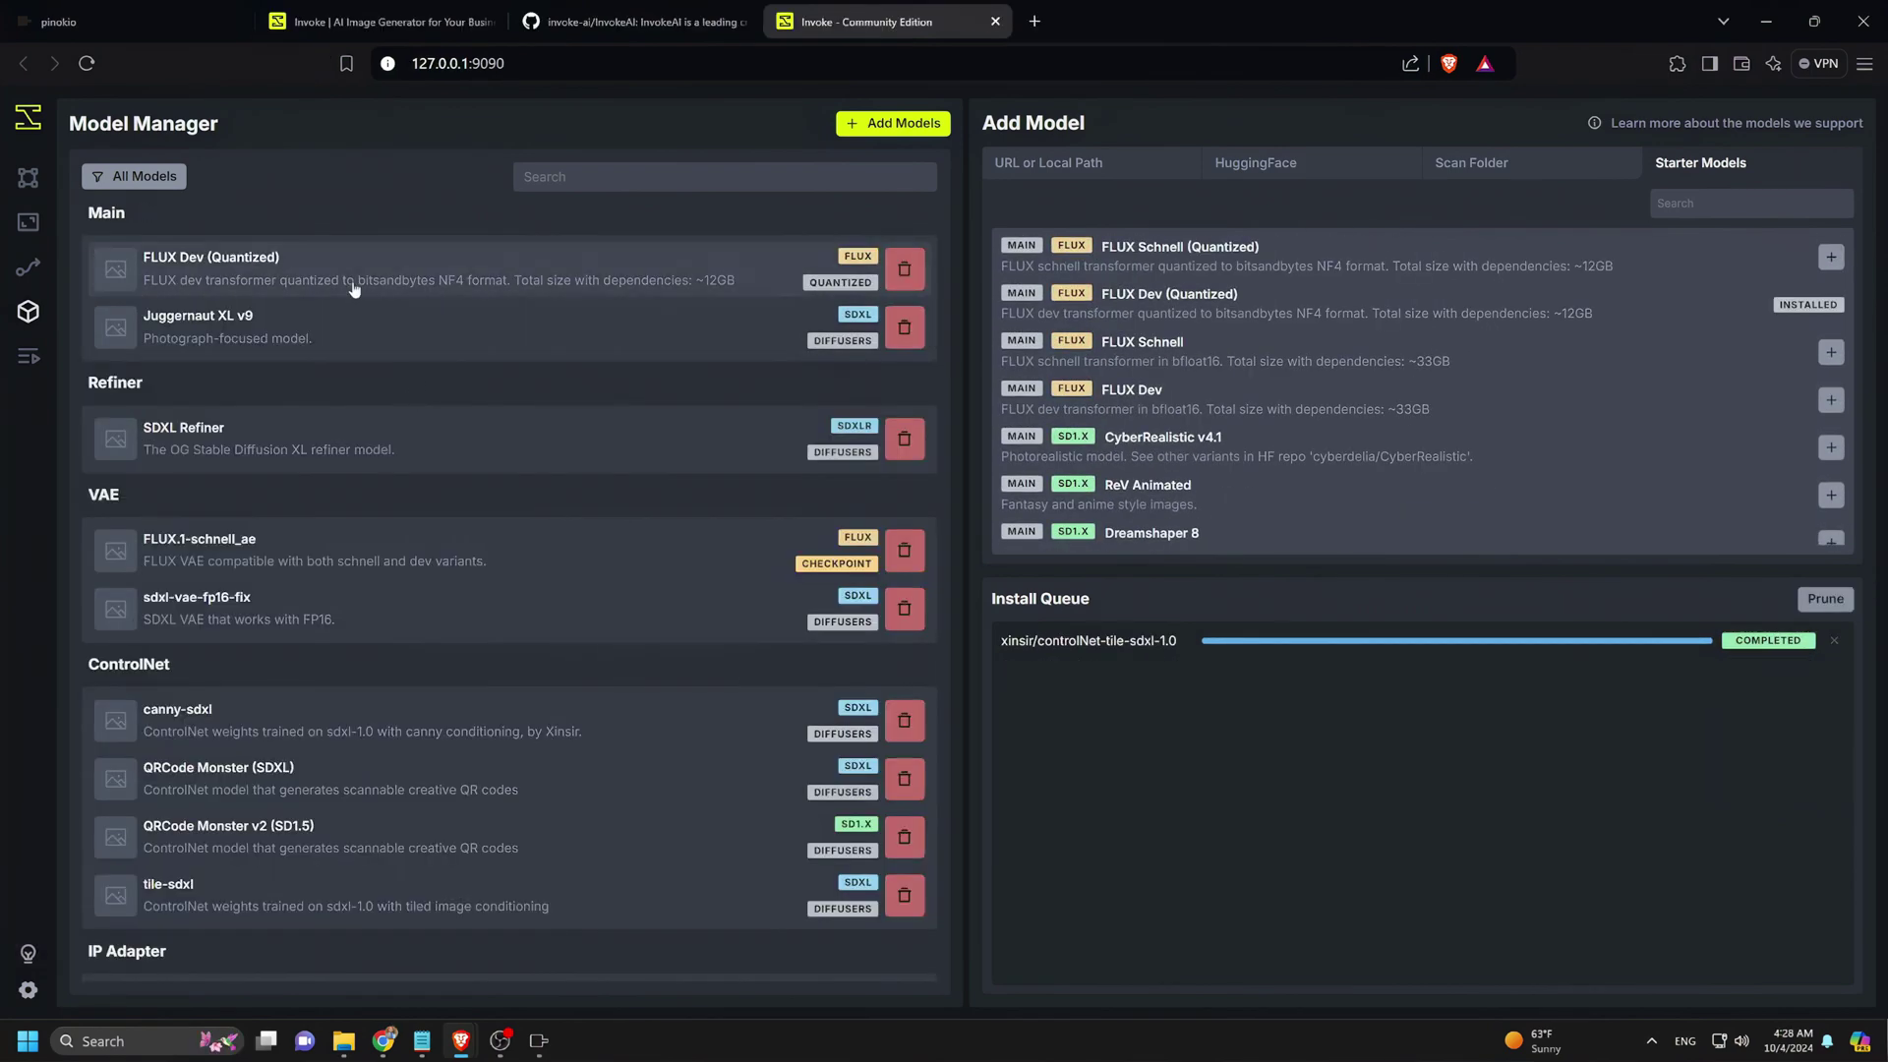
{"action": "scroll", "coordinate": [345, 332], "scroll_direction": "down", "scroll_amount": 3}
{"action": "scroll", "coordinate": [344, 333], "scroll_direction": "down", "scroll_amount": 5}
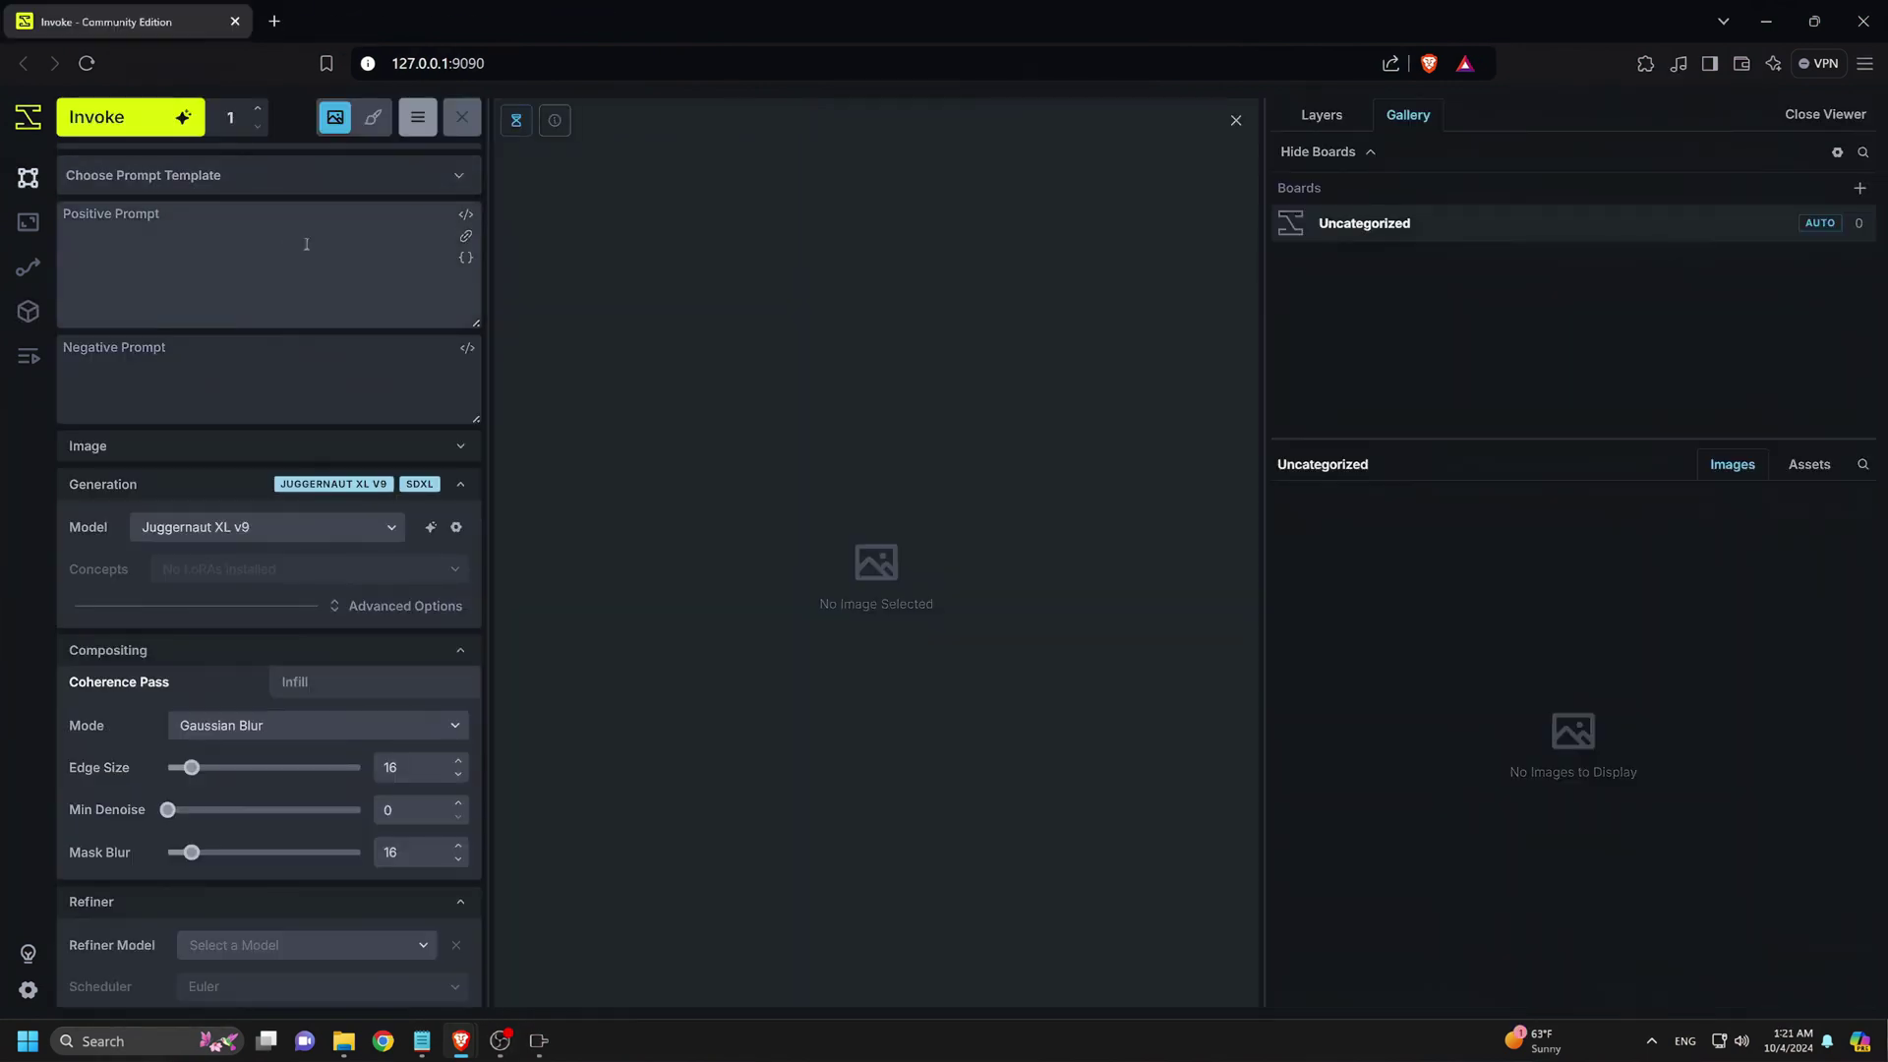
- Paste the charcoal smoking-woman prompt, select FLUX Dev (Quantized), and queue the generation
{"action": "left_click", "coordinate": [190, 261]}
{"action": "key", "text": "ctrl+v"}
{"action": "scroll", "coordinate": [190, 260], "scroll_direction": "up", "scroll_amount": 3}
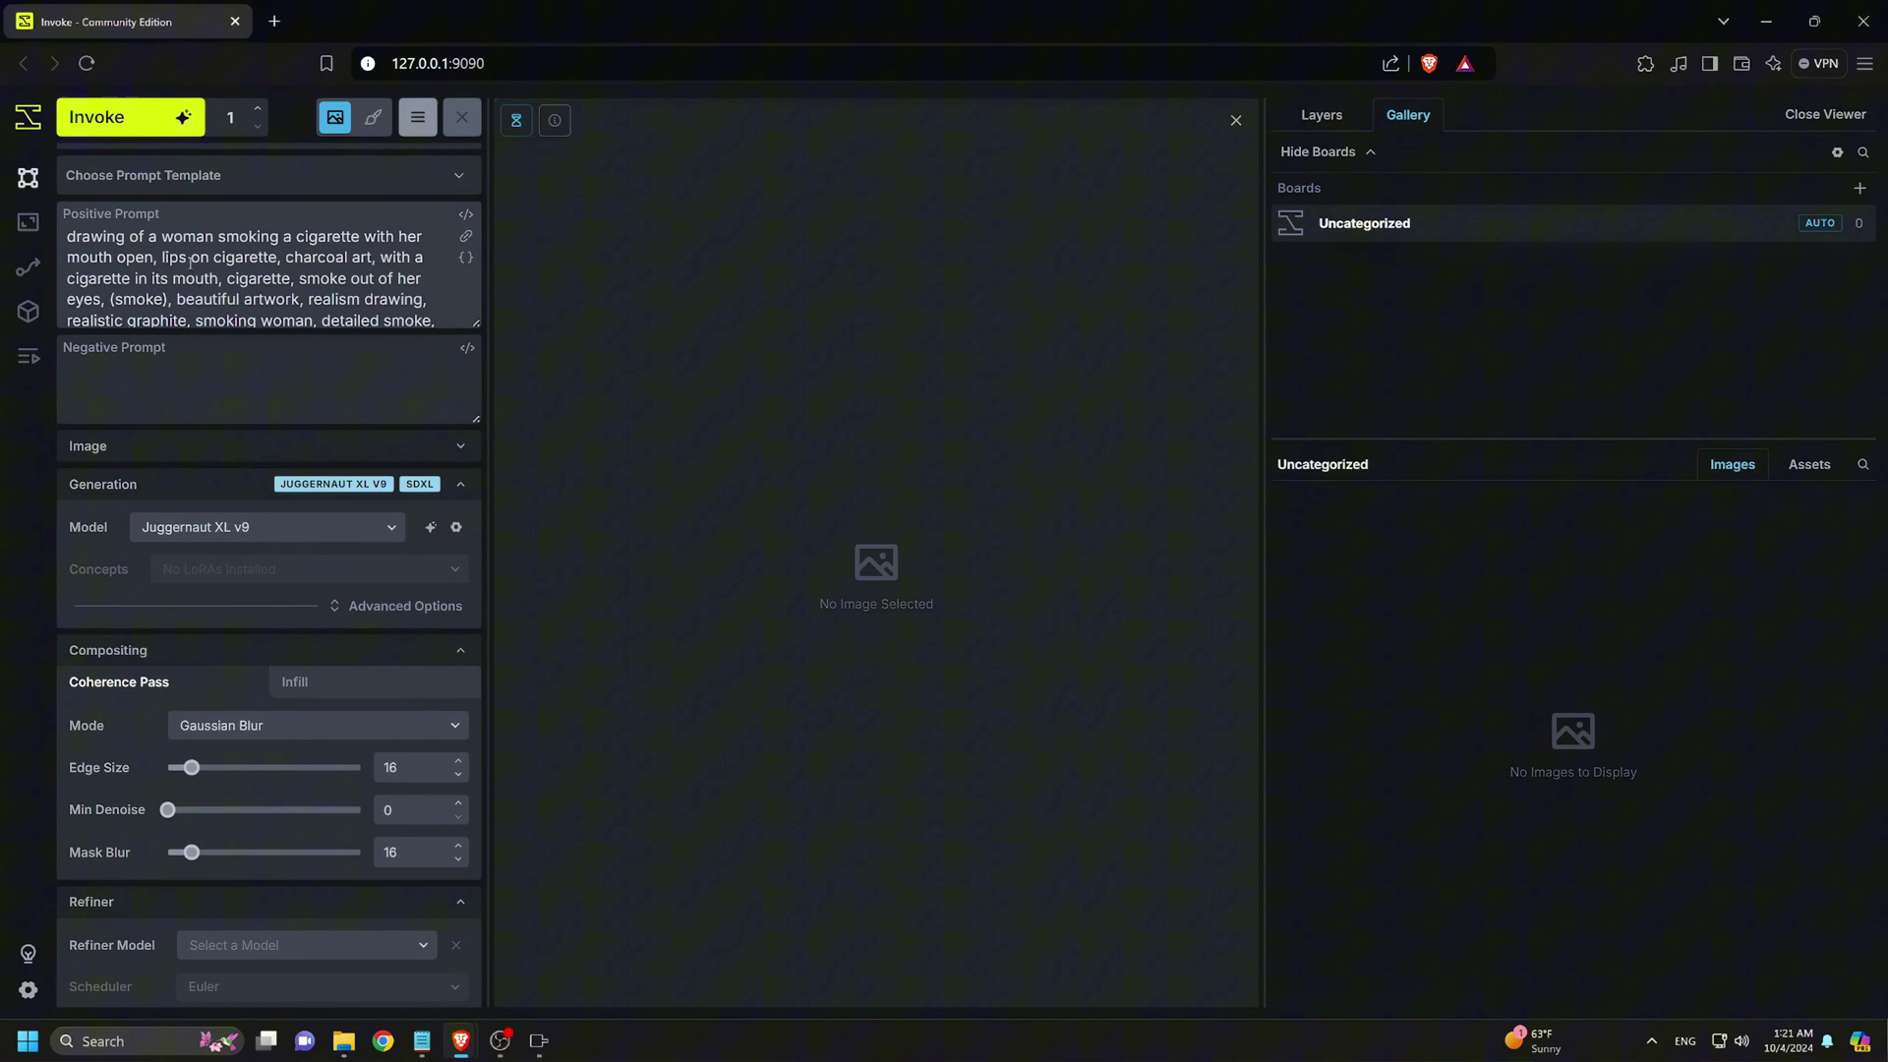
{"action": "left_click", "coordinate": [264, 527]}
{"action": "left_click", "coordinate": [223, 653]}
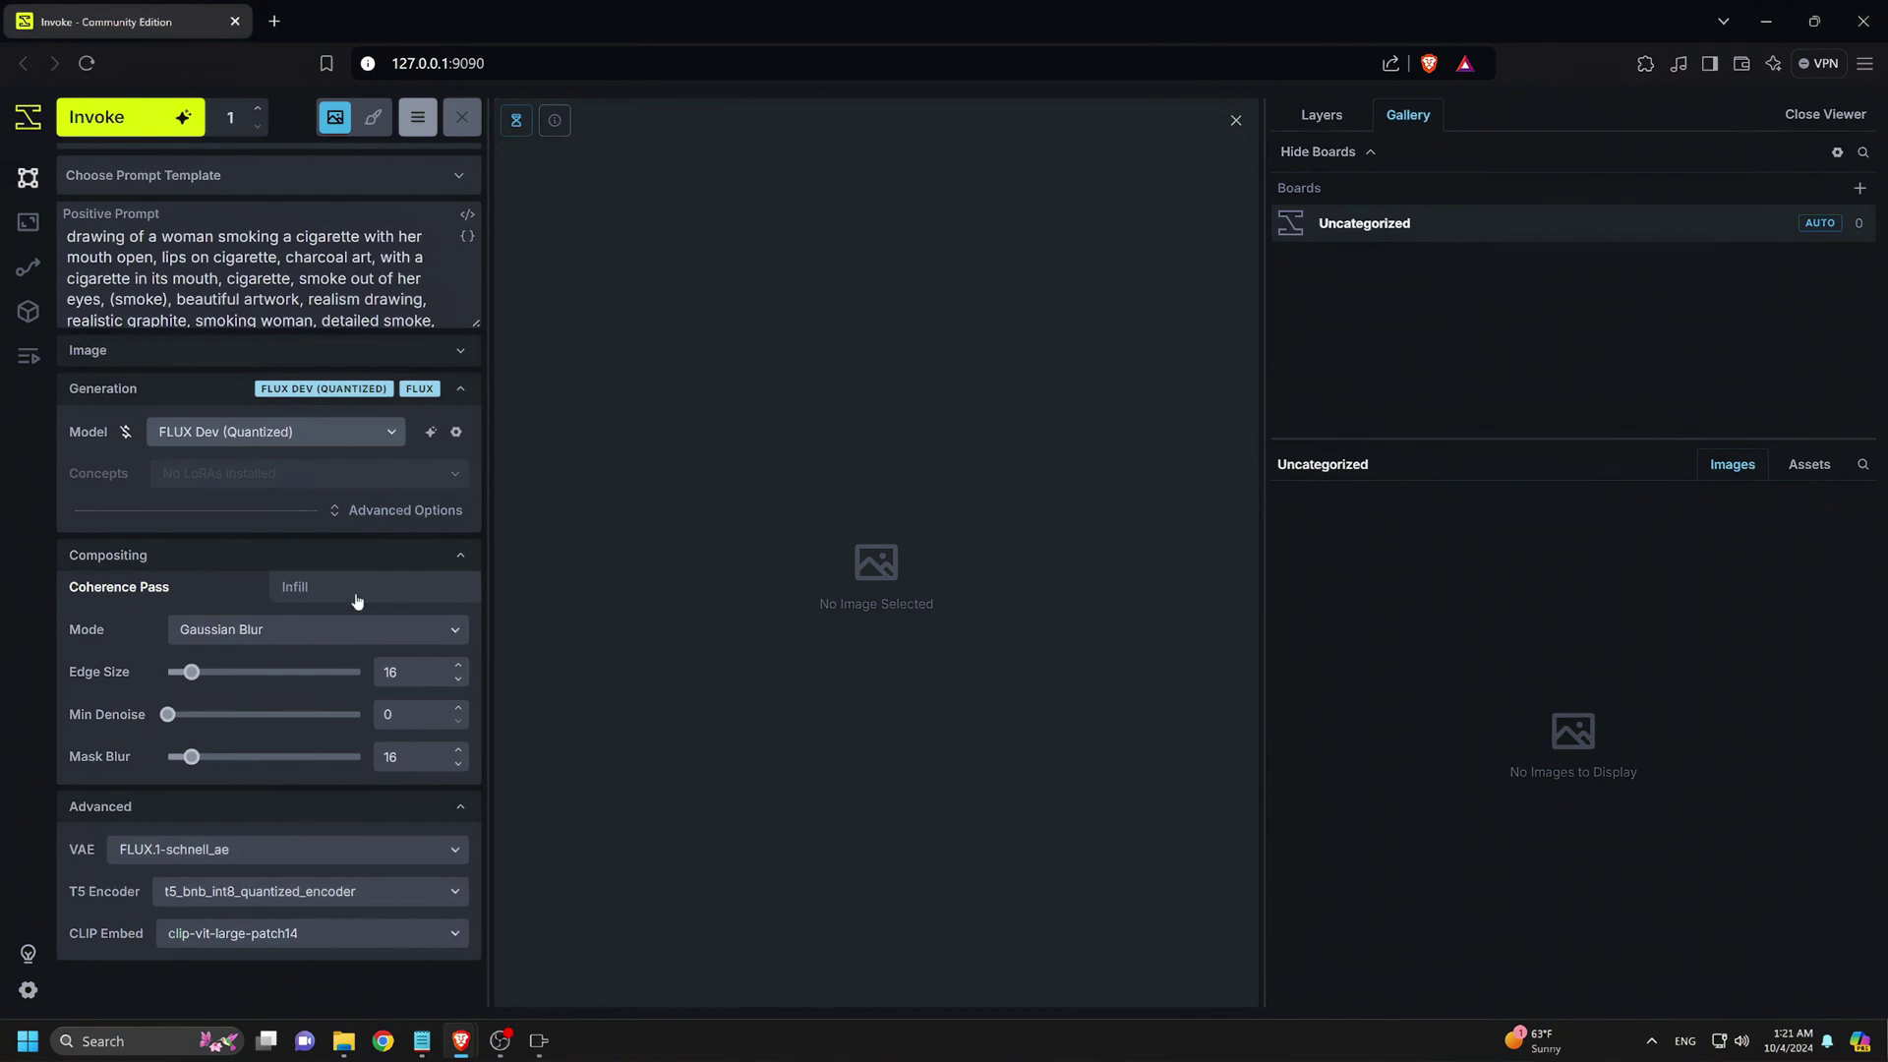
{"action": "left_click", "coordinate": [355, 511]}
{"action": "scroll", "coordinate": [357, 629], "scroll_direction": "down", "scroll_amount": 1}
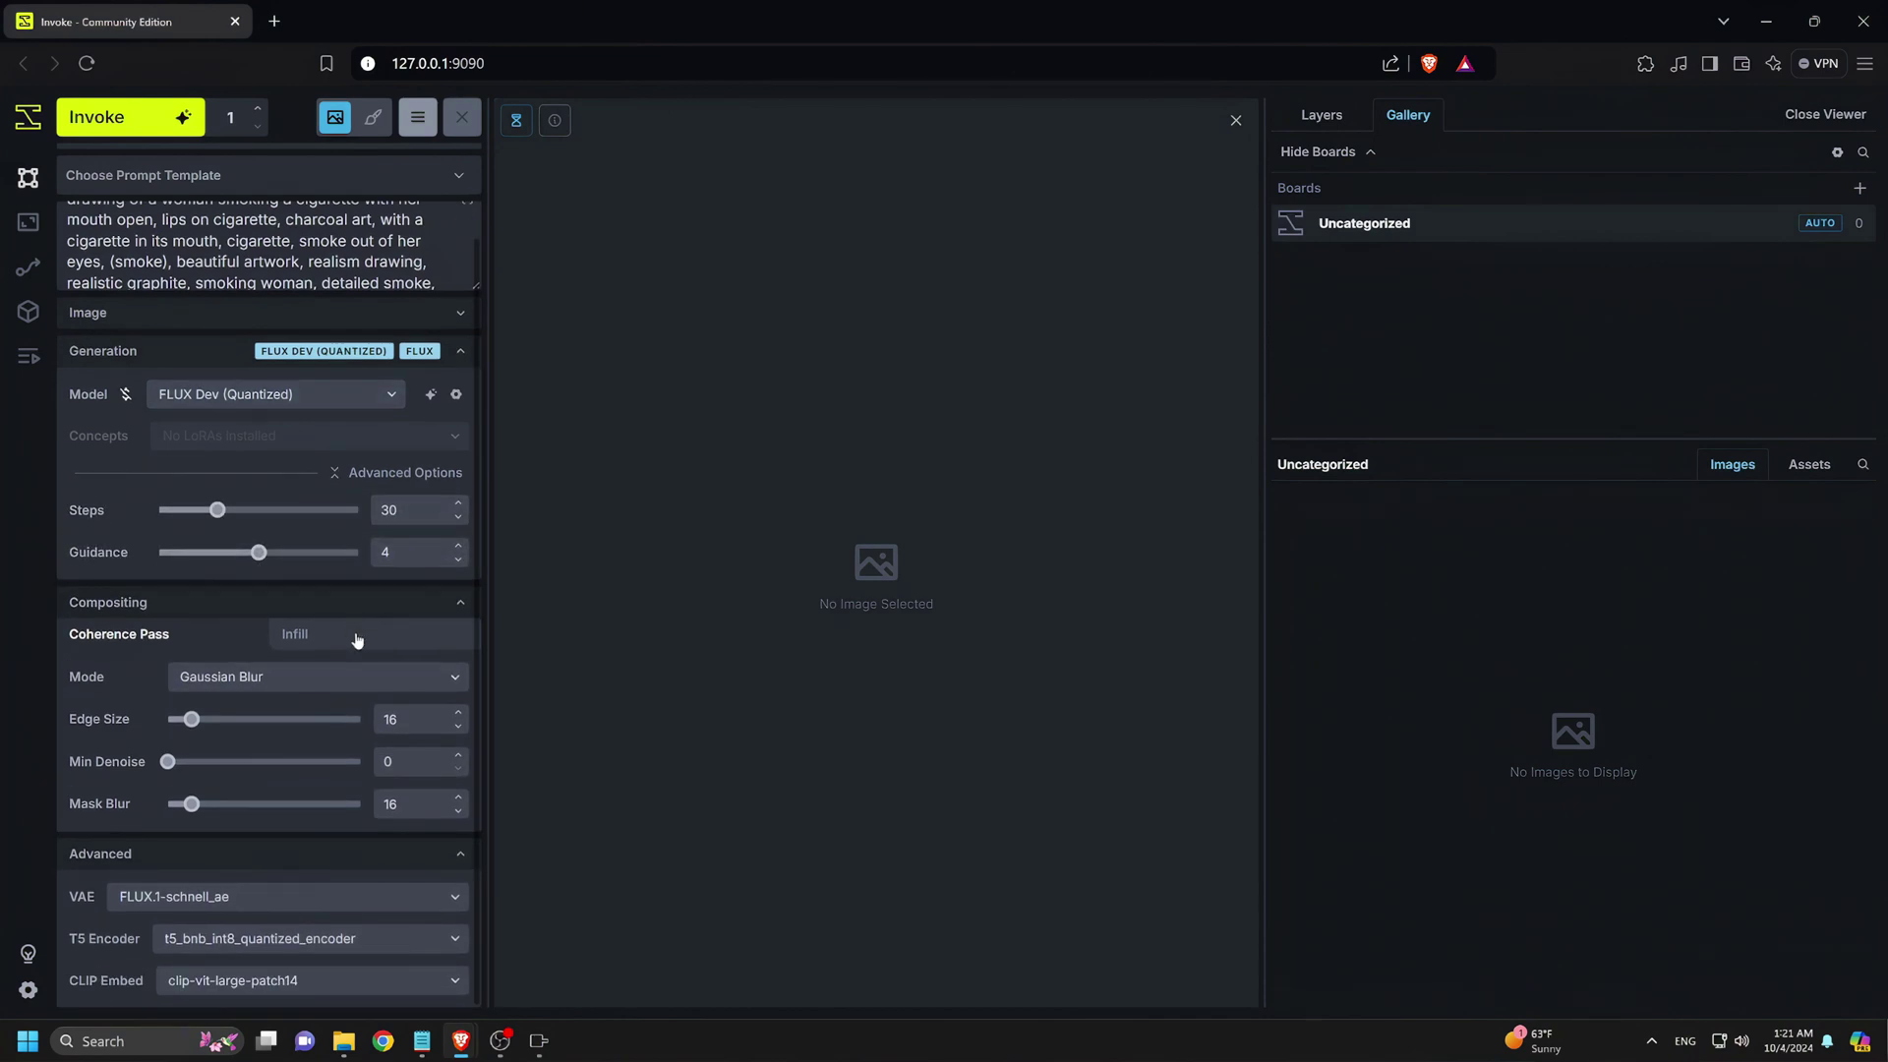
{"action": "key", "text": "ctrl+Return"}
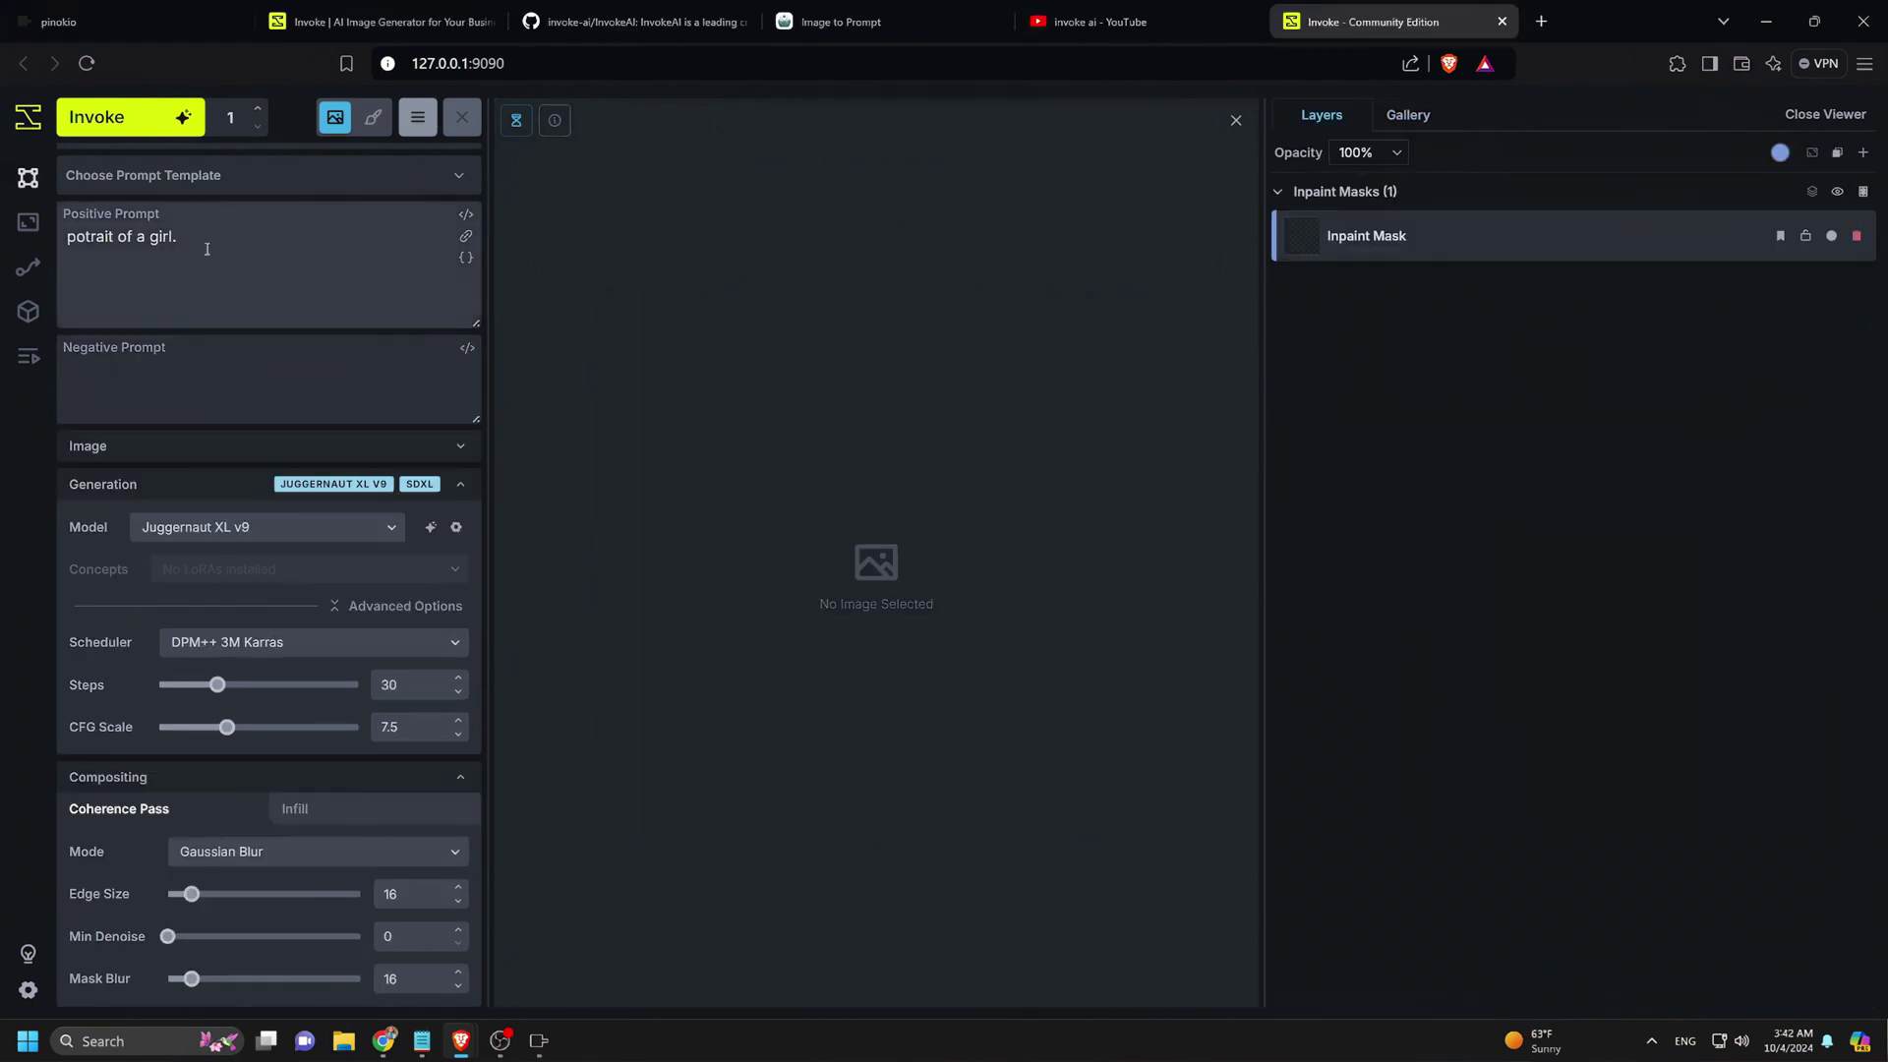
- Generate 'potrait of a girl.' with the model switched to FLUX Dev (Quantized)
{"action": "left_click_drag", "start_coordinate": [206, 249], "coordinate": [99, 248]}
{"action": "left_click", "coordinate": [197, 239]}
{"action": "left_click", "coordinate": [245, 527]}
{"action": "left_click", "coordinate": [186, 653]}
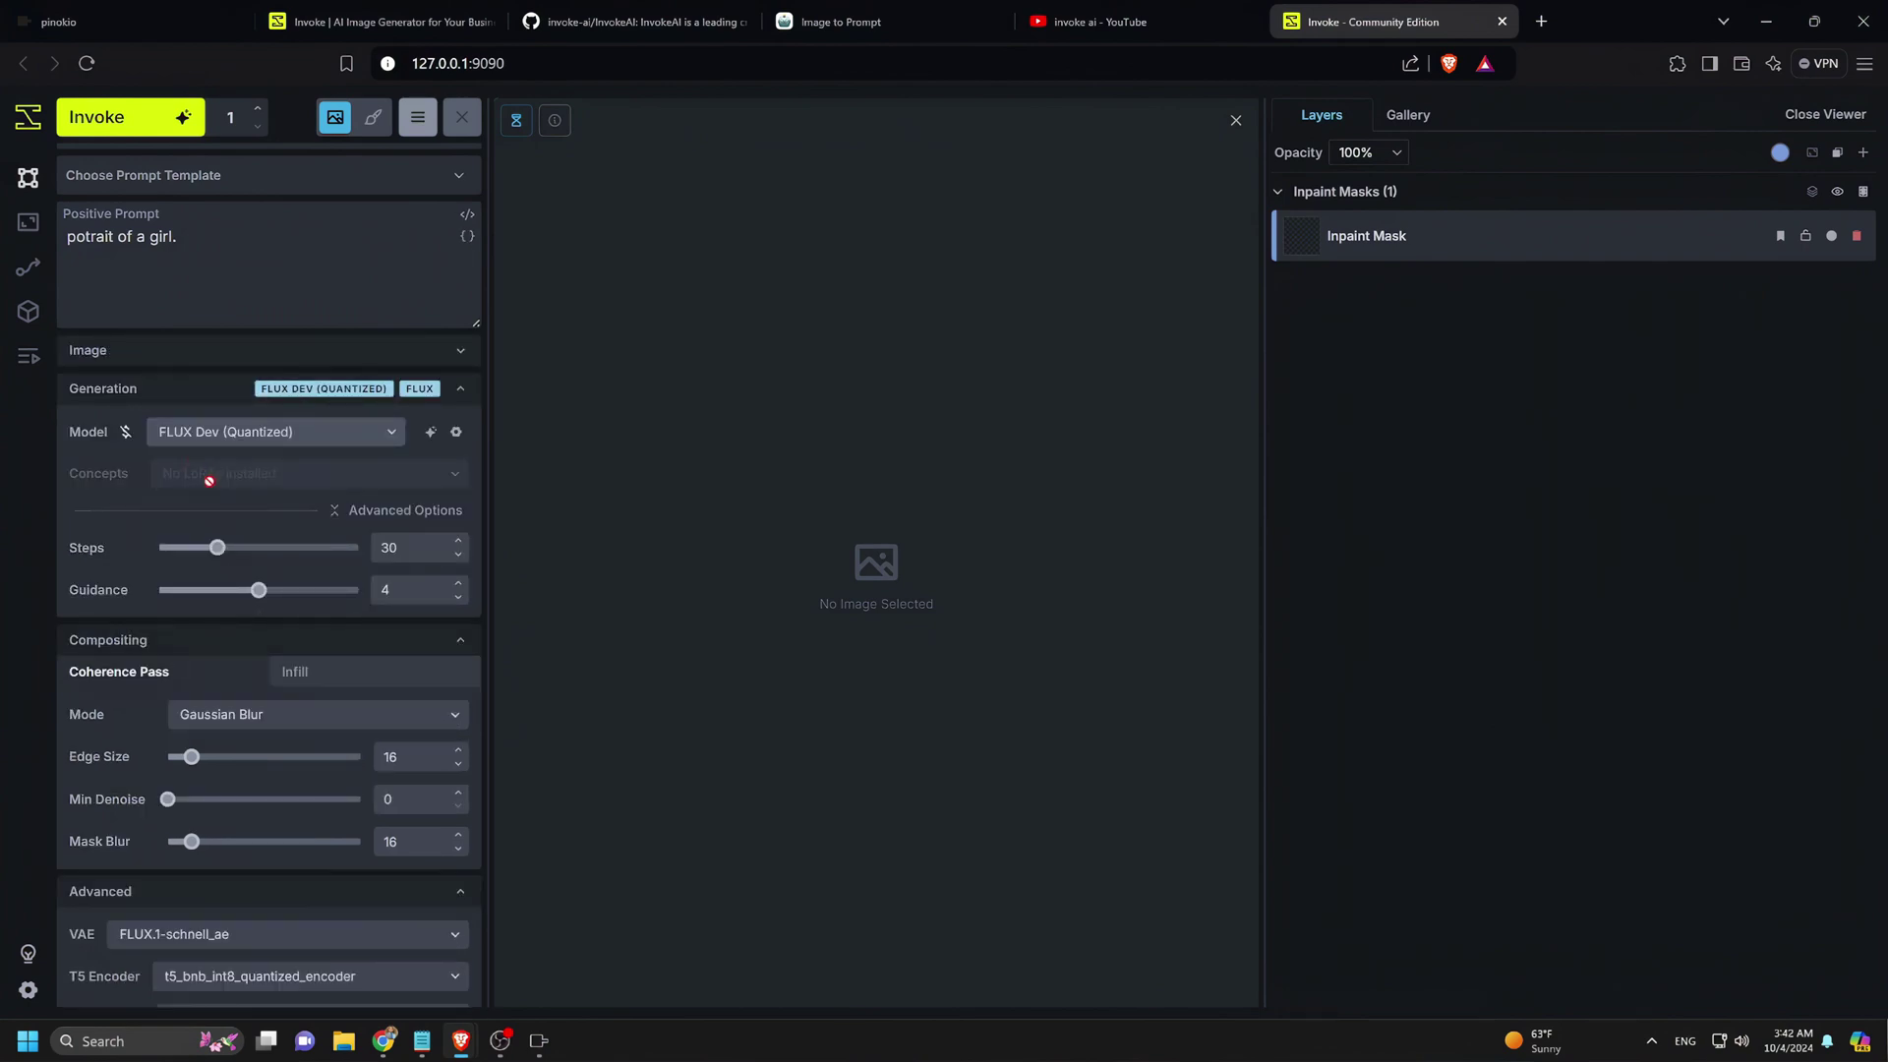
{"action": "scroll", "coordinate": [326, 770], "scroll_direction": "down", "scroll_amount": 1}
{"action": "scroll", "coordinate": [326, 770], "scroll_direction": "up", "scroll_amount": 1}
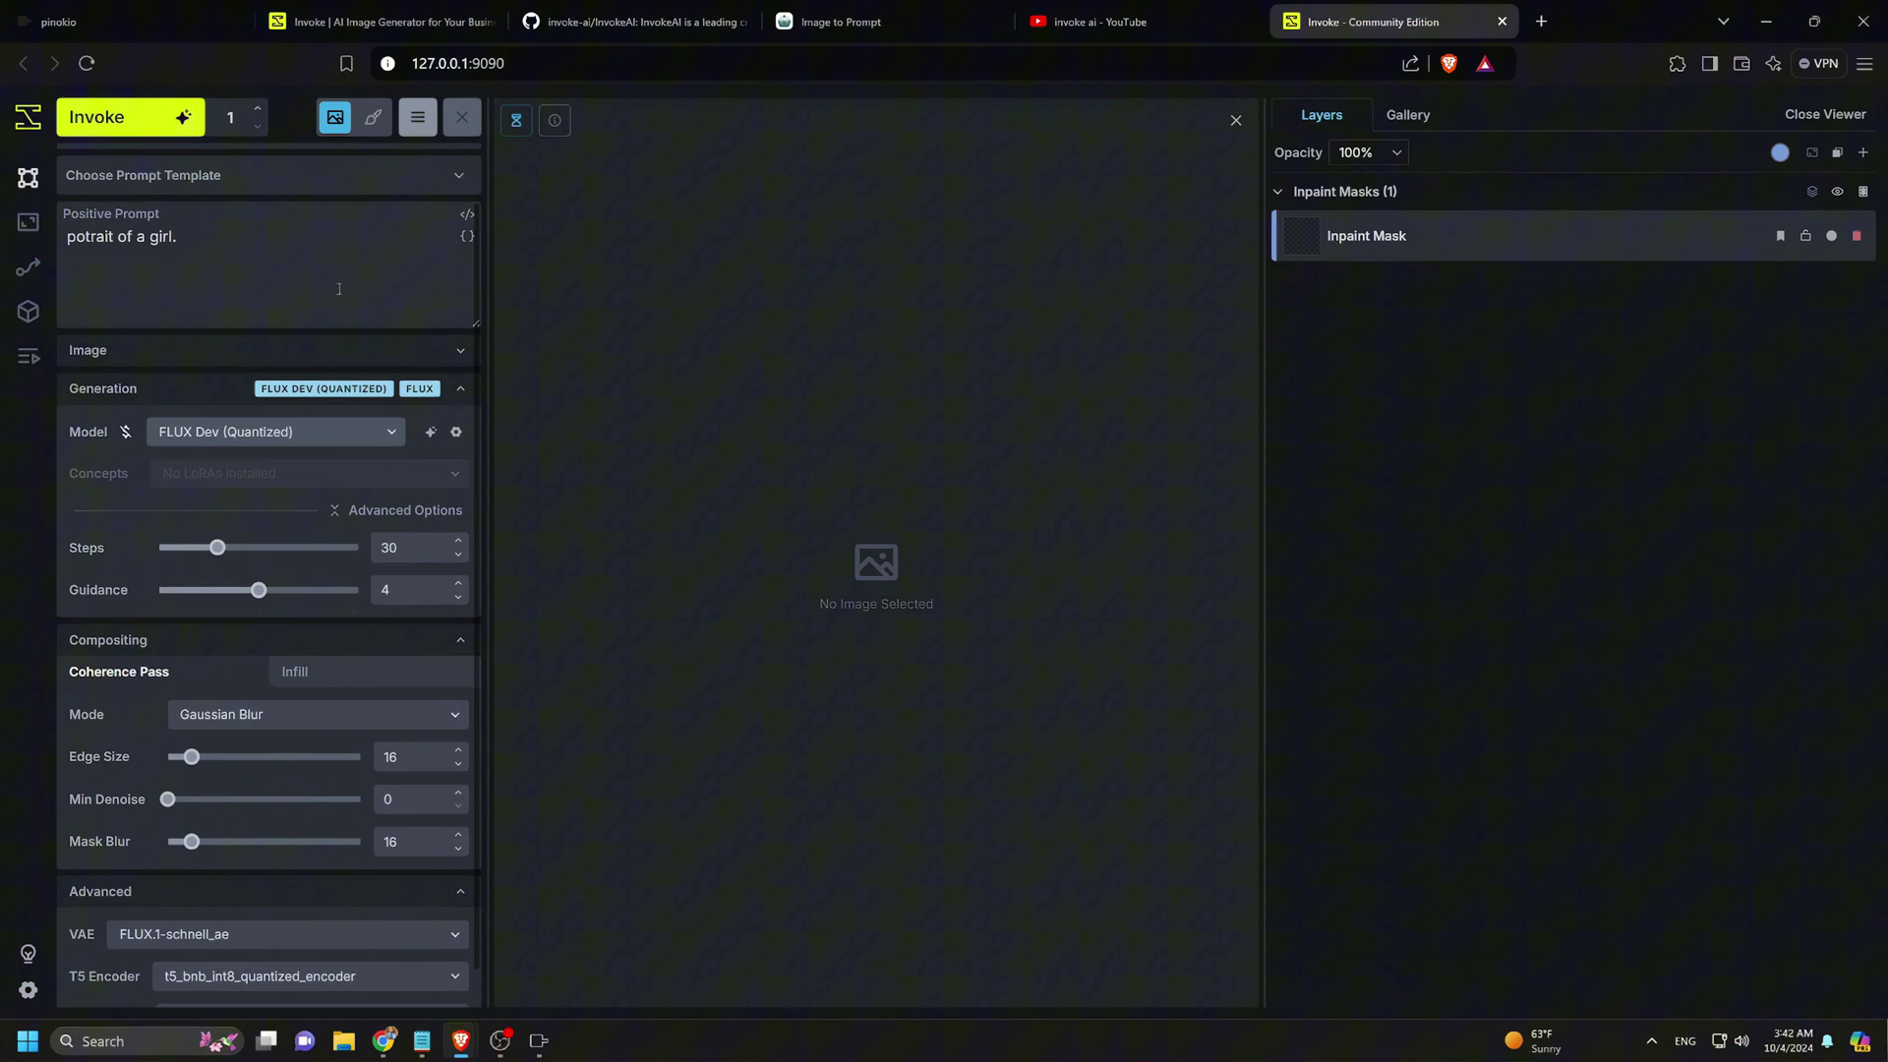
{"action": "left_click", "coordinate": [117, 120]}
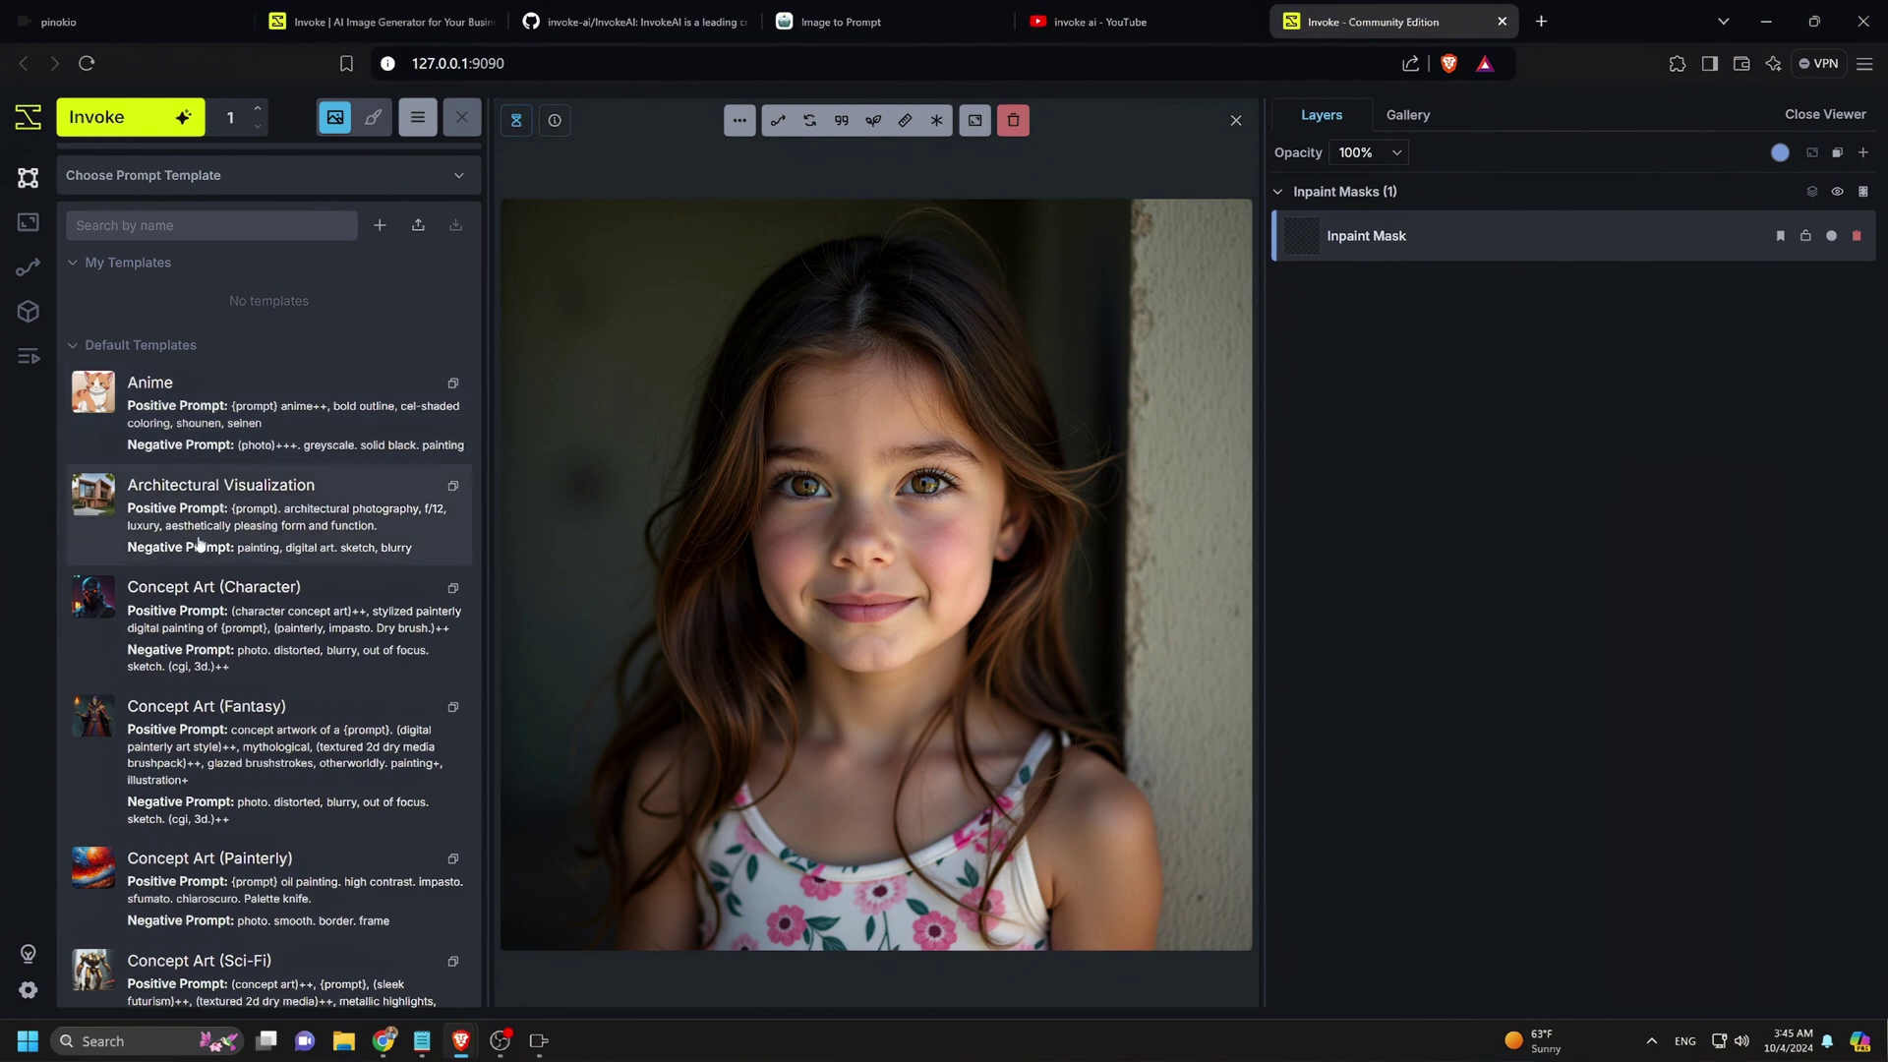
- Apply the Anime prompt template from the Default Templates list
{"action": "scroll", "coordinate": [203, 551], "scroll_direction": "down", "scroll_amount": 2}
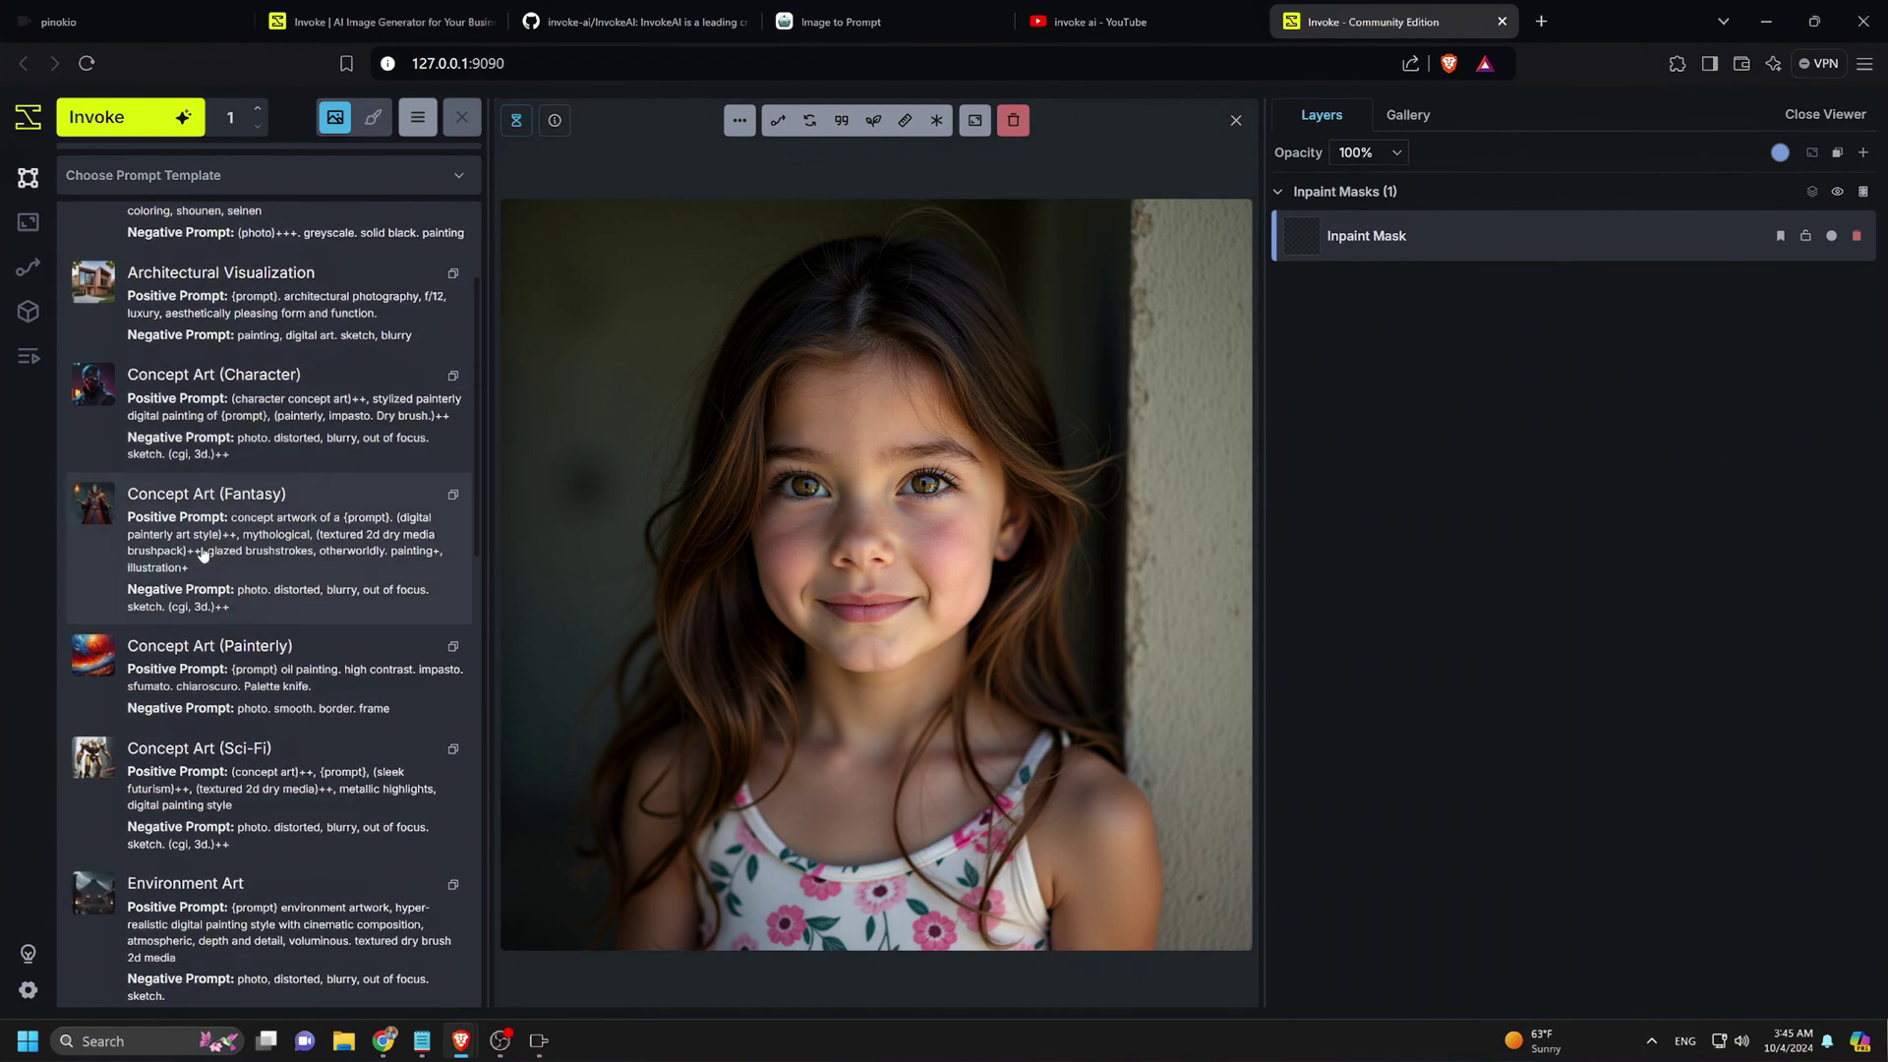
{"action": "scroll", "coordinate": [138, 768], "scroll_direction": "down", "scroll_amount": 5}
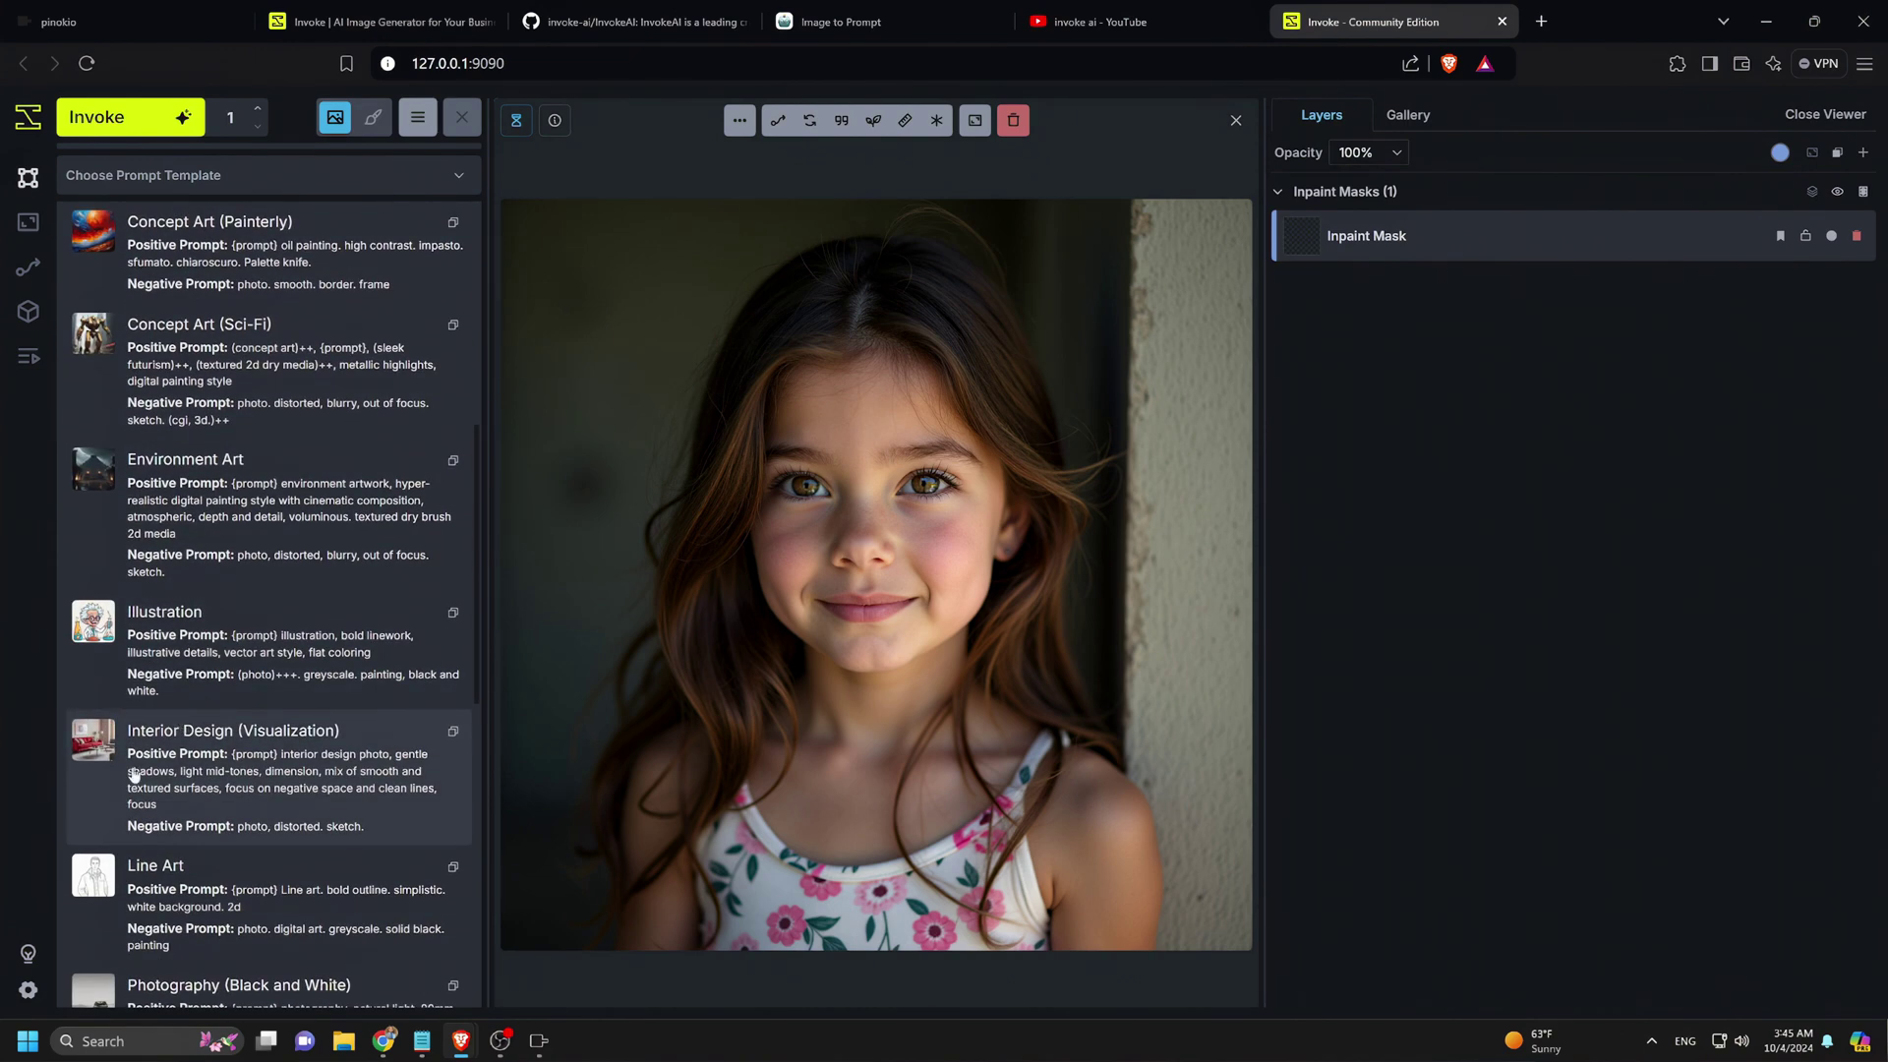
{"action": "scroll", "coordinate": [135, 774], "scroll_direction": "down", "scroll_amount": 6}
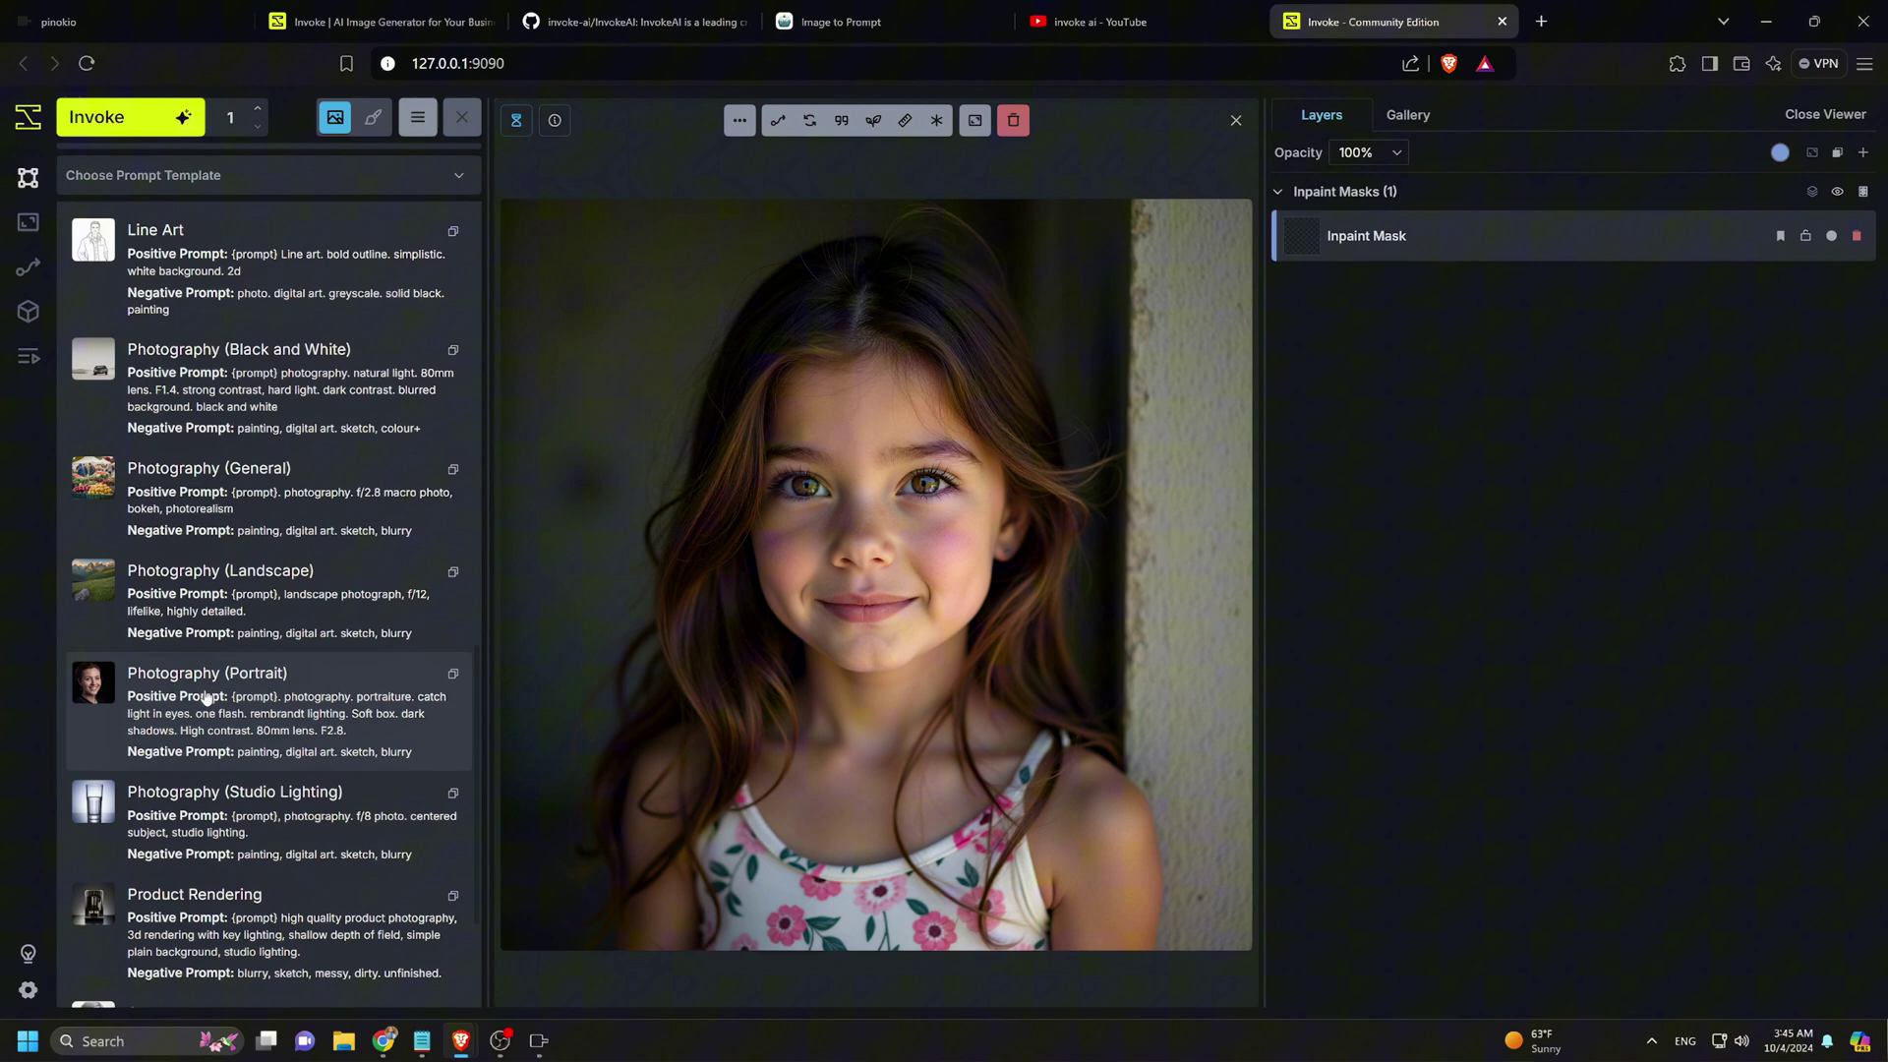
{"action": "scroll", "coordinate": [207, 697], "scroll_direction": "down", "scroll_amount": 2}
{"action": "left_click", "coordinate": [253, 418]}
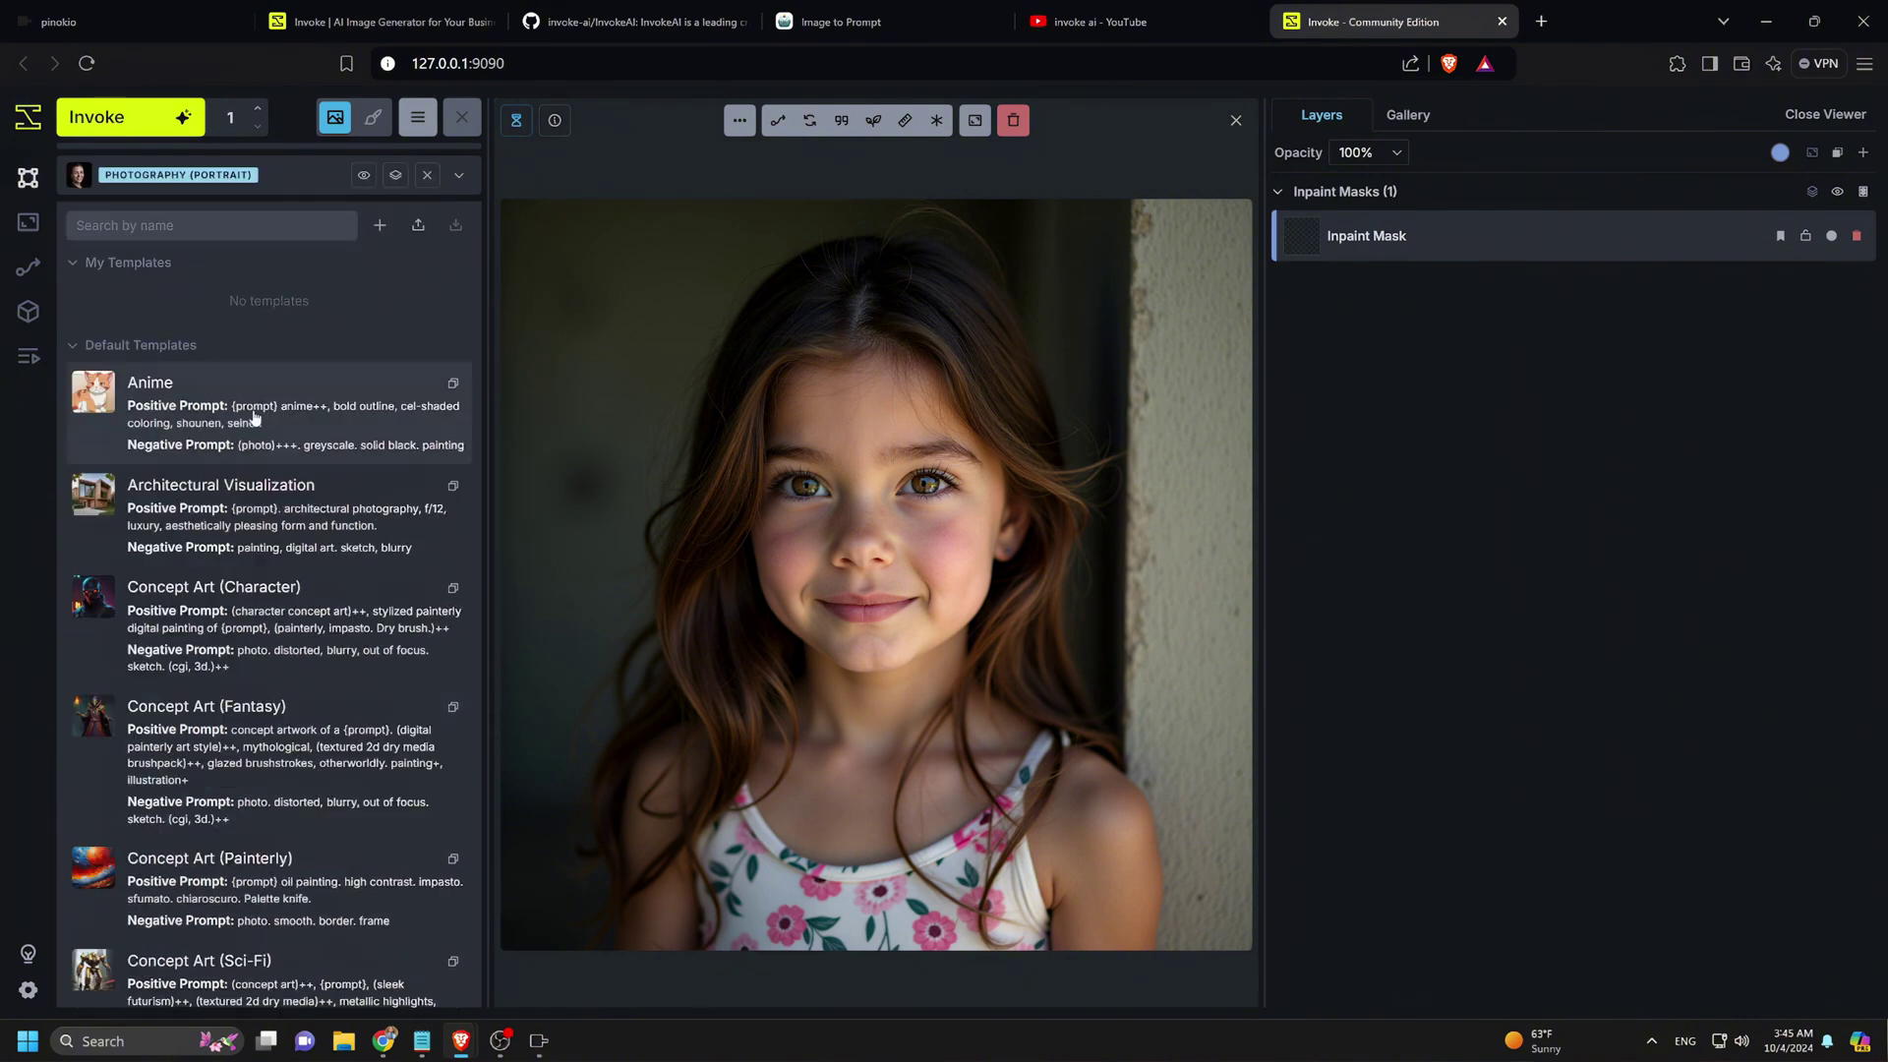
{"action": "left_click", "coordinate": [254, 418]}
- Generate the anime-style girl portrait and compare it with the earlier realistic photo
{"action": "left_click", "coordinate": [123, 117]}
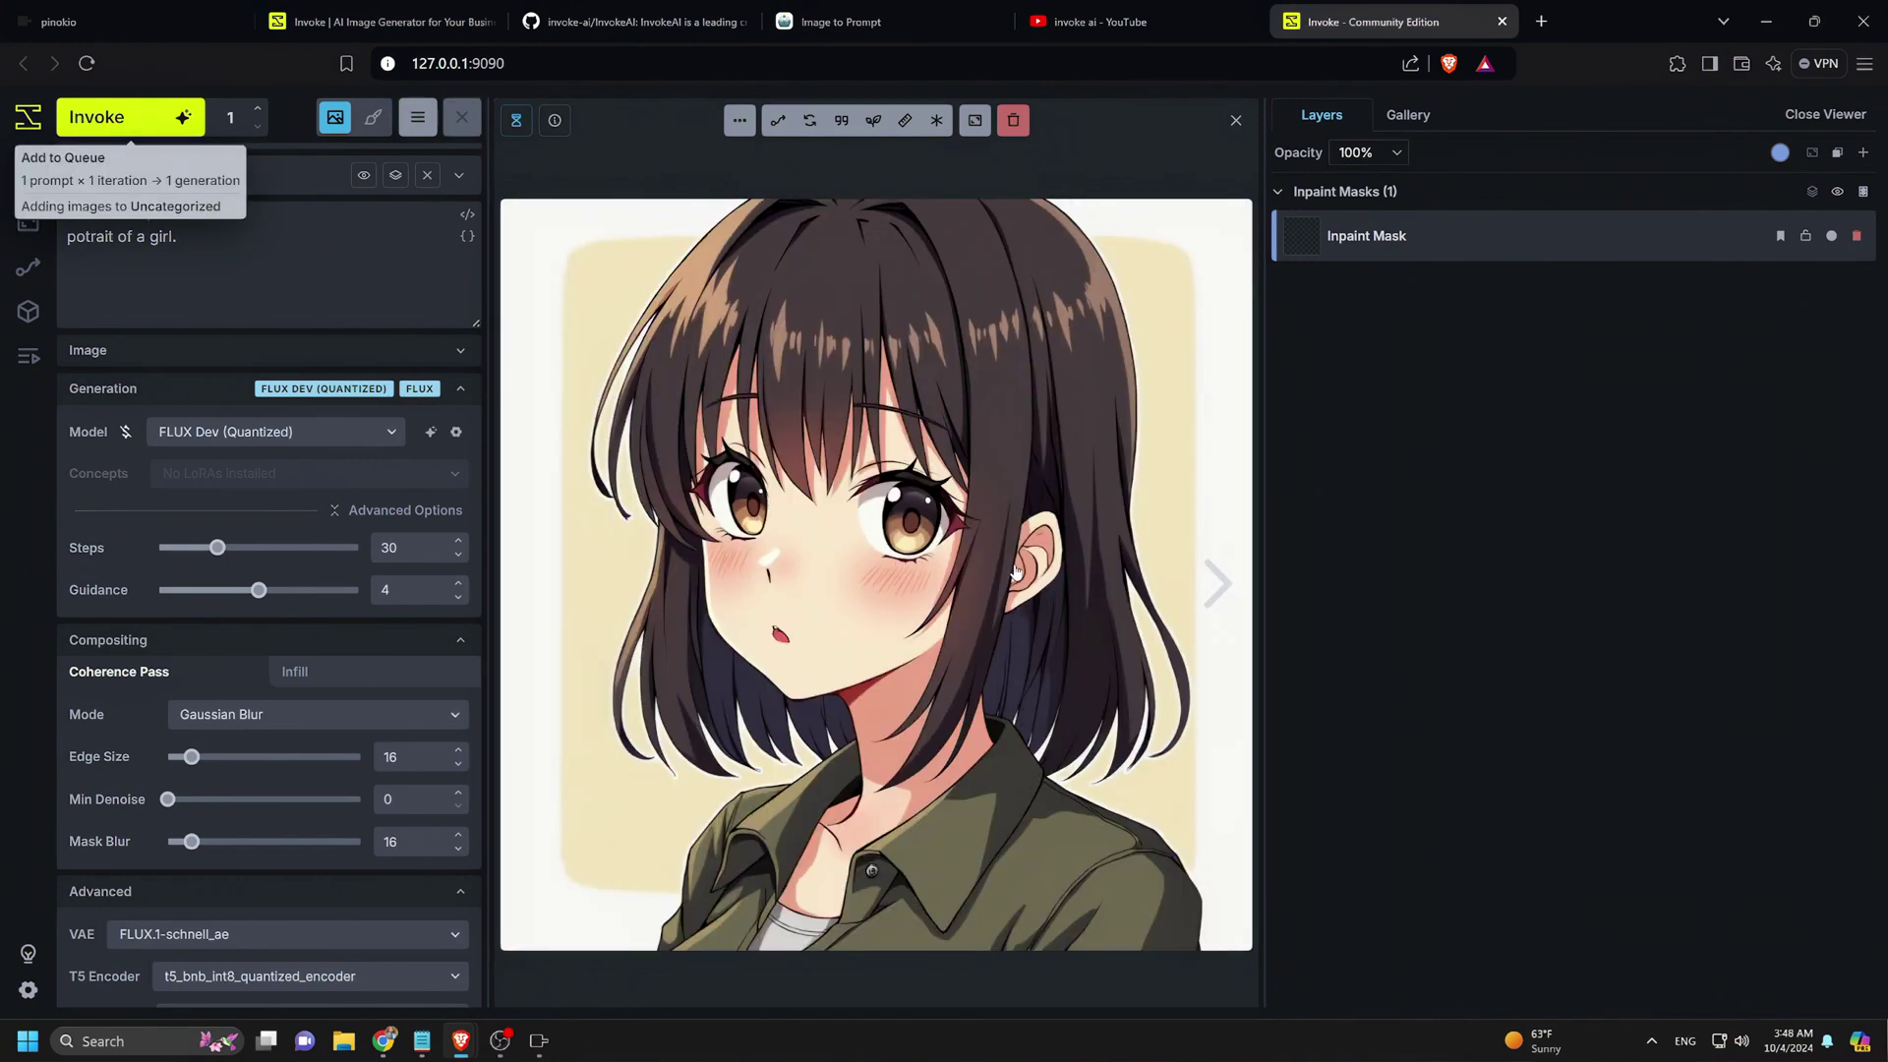
{"action": "left_click", "coordinate": [1216, 586]}
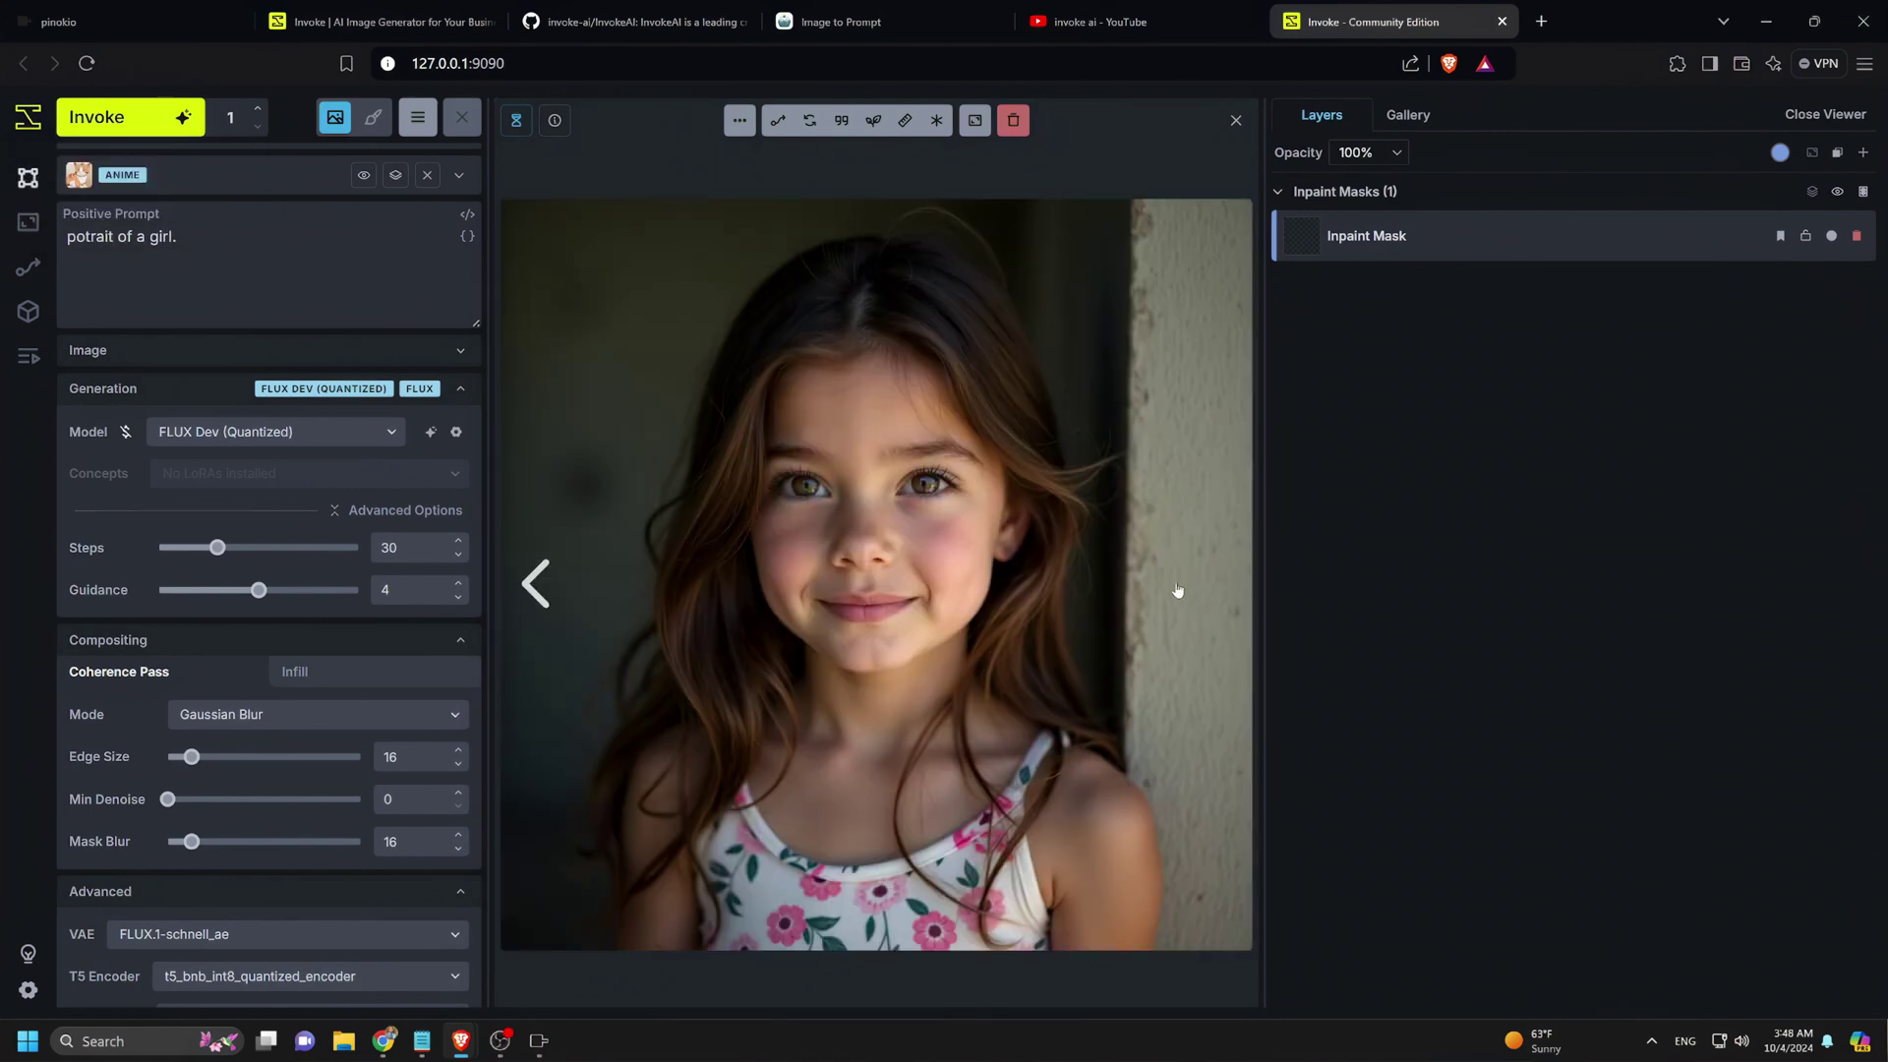
{"action": "left_click", "coordinate": [536, 584]}
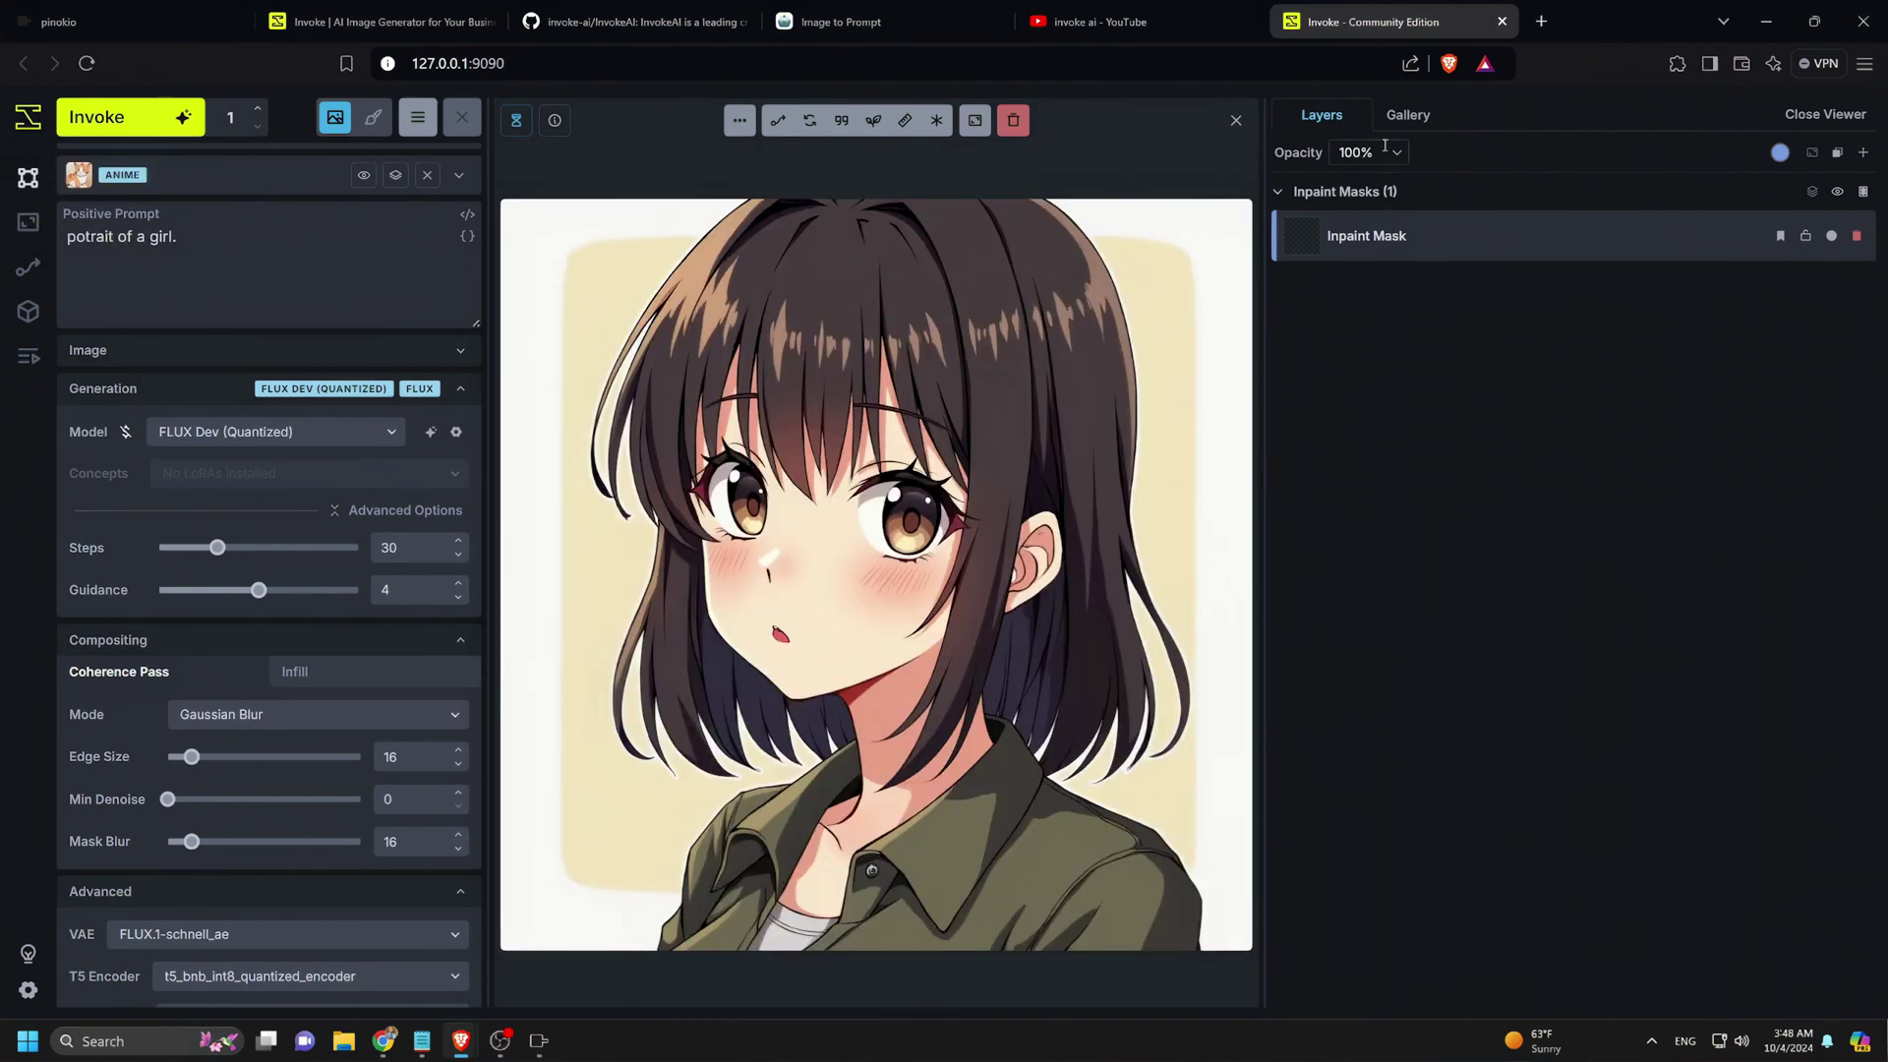
- Upload the pencil sketch from Downloads into the gallery's Assets collection
{"action": "left_click", "coordinate": [1414, 117]}
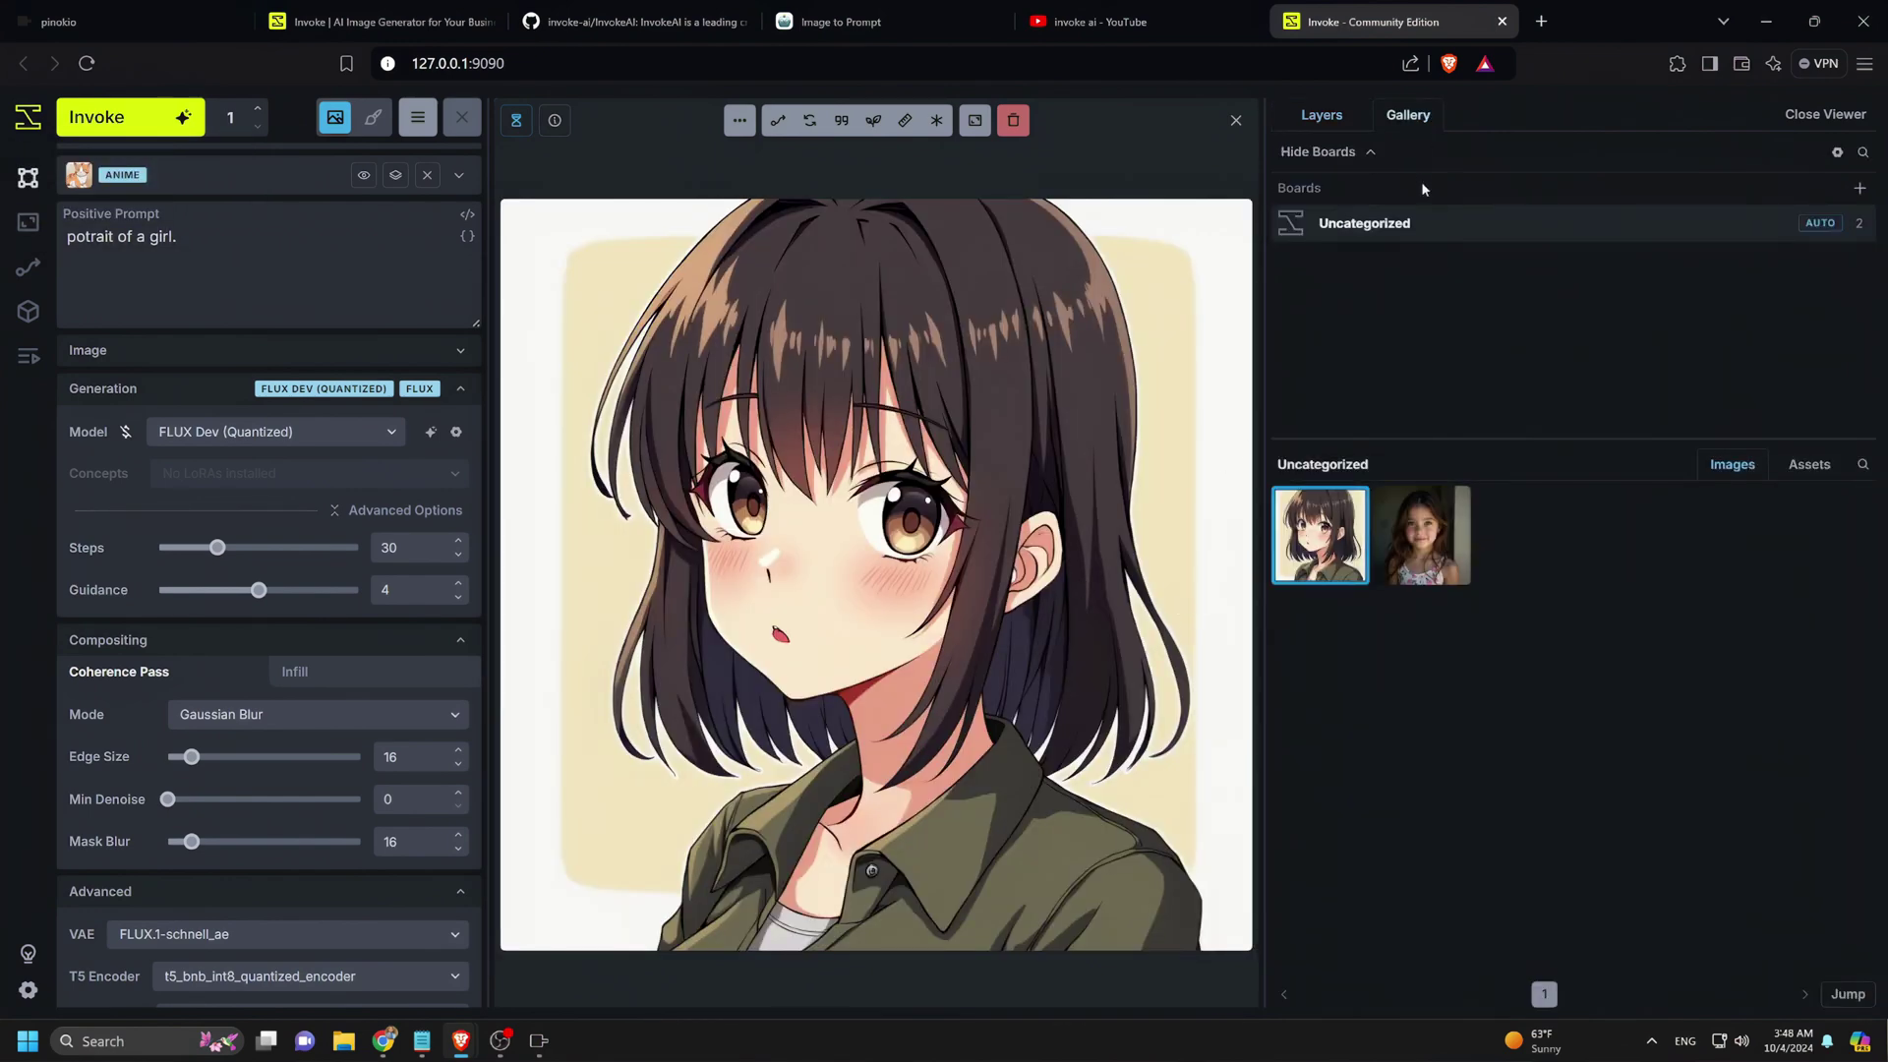
{"action": "left_click", "coordinate": [1800, 470]}
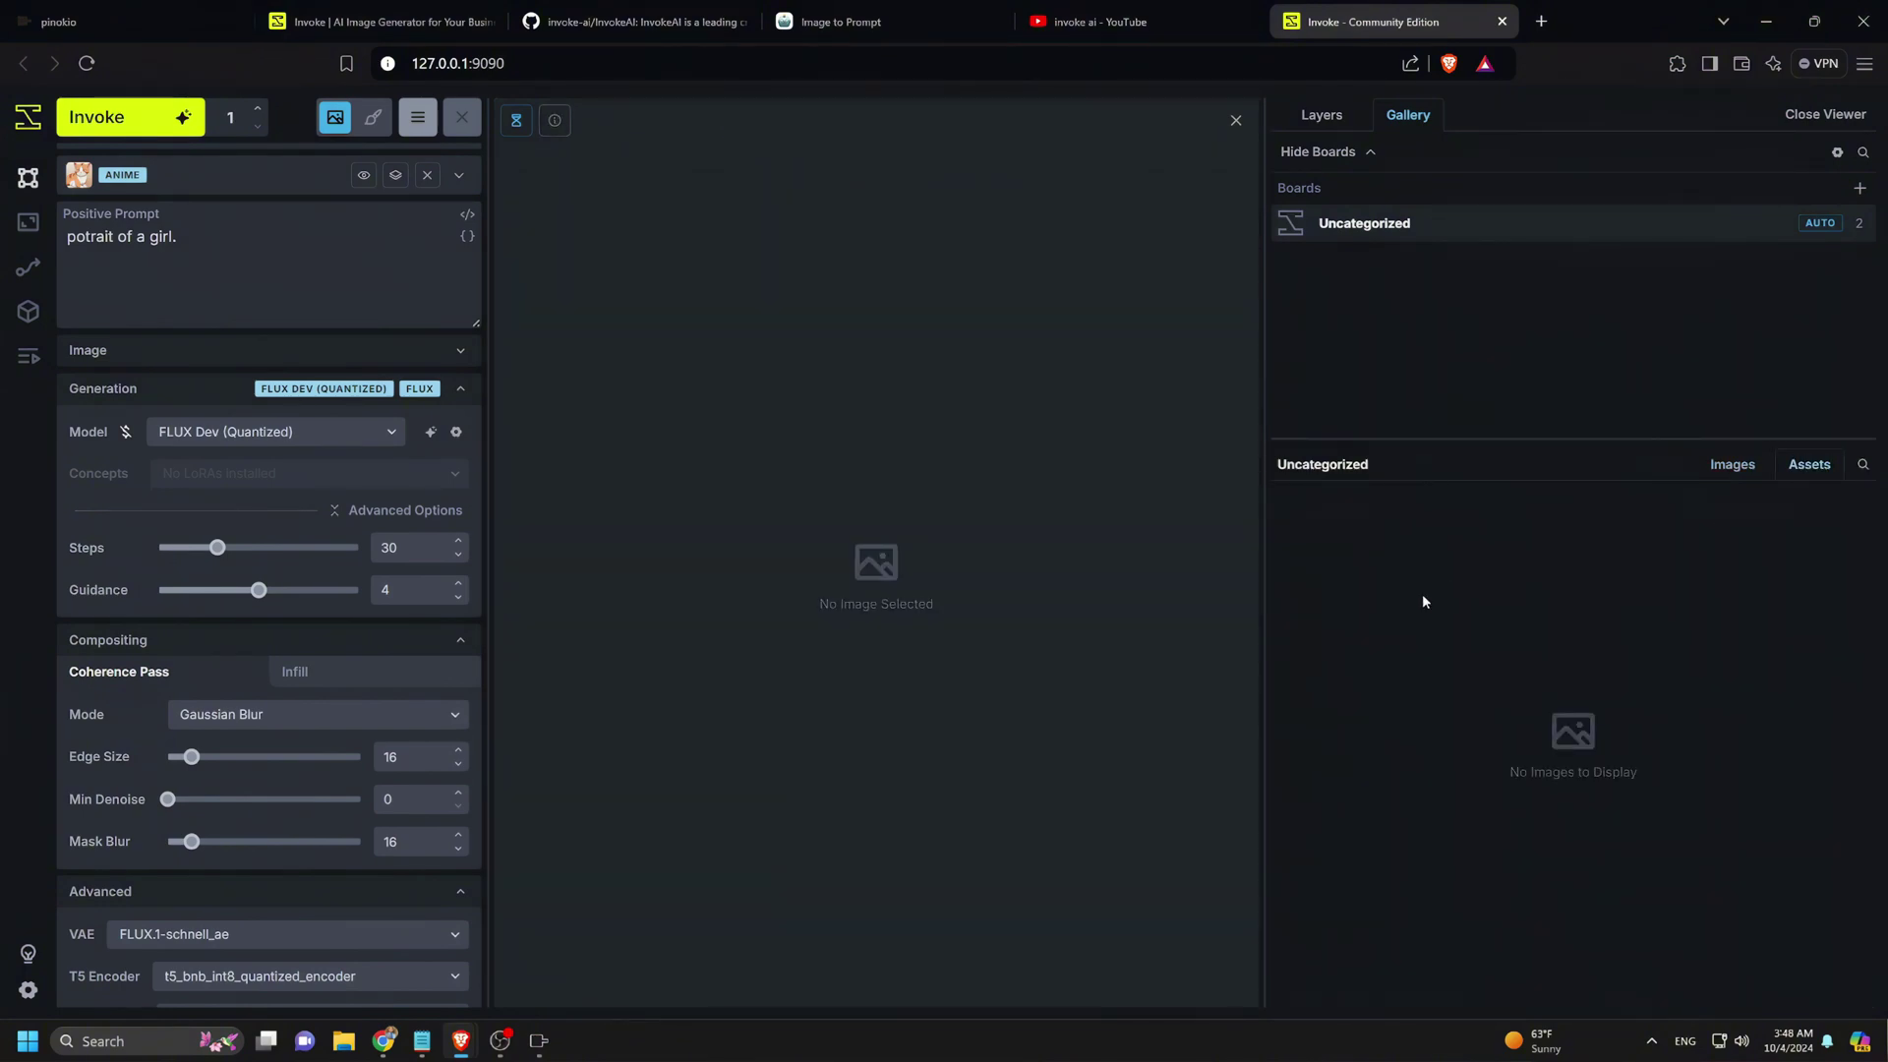
{"action": "left_click", "coordinate": [343, 1041]}
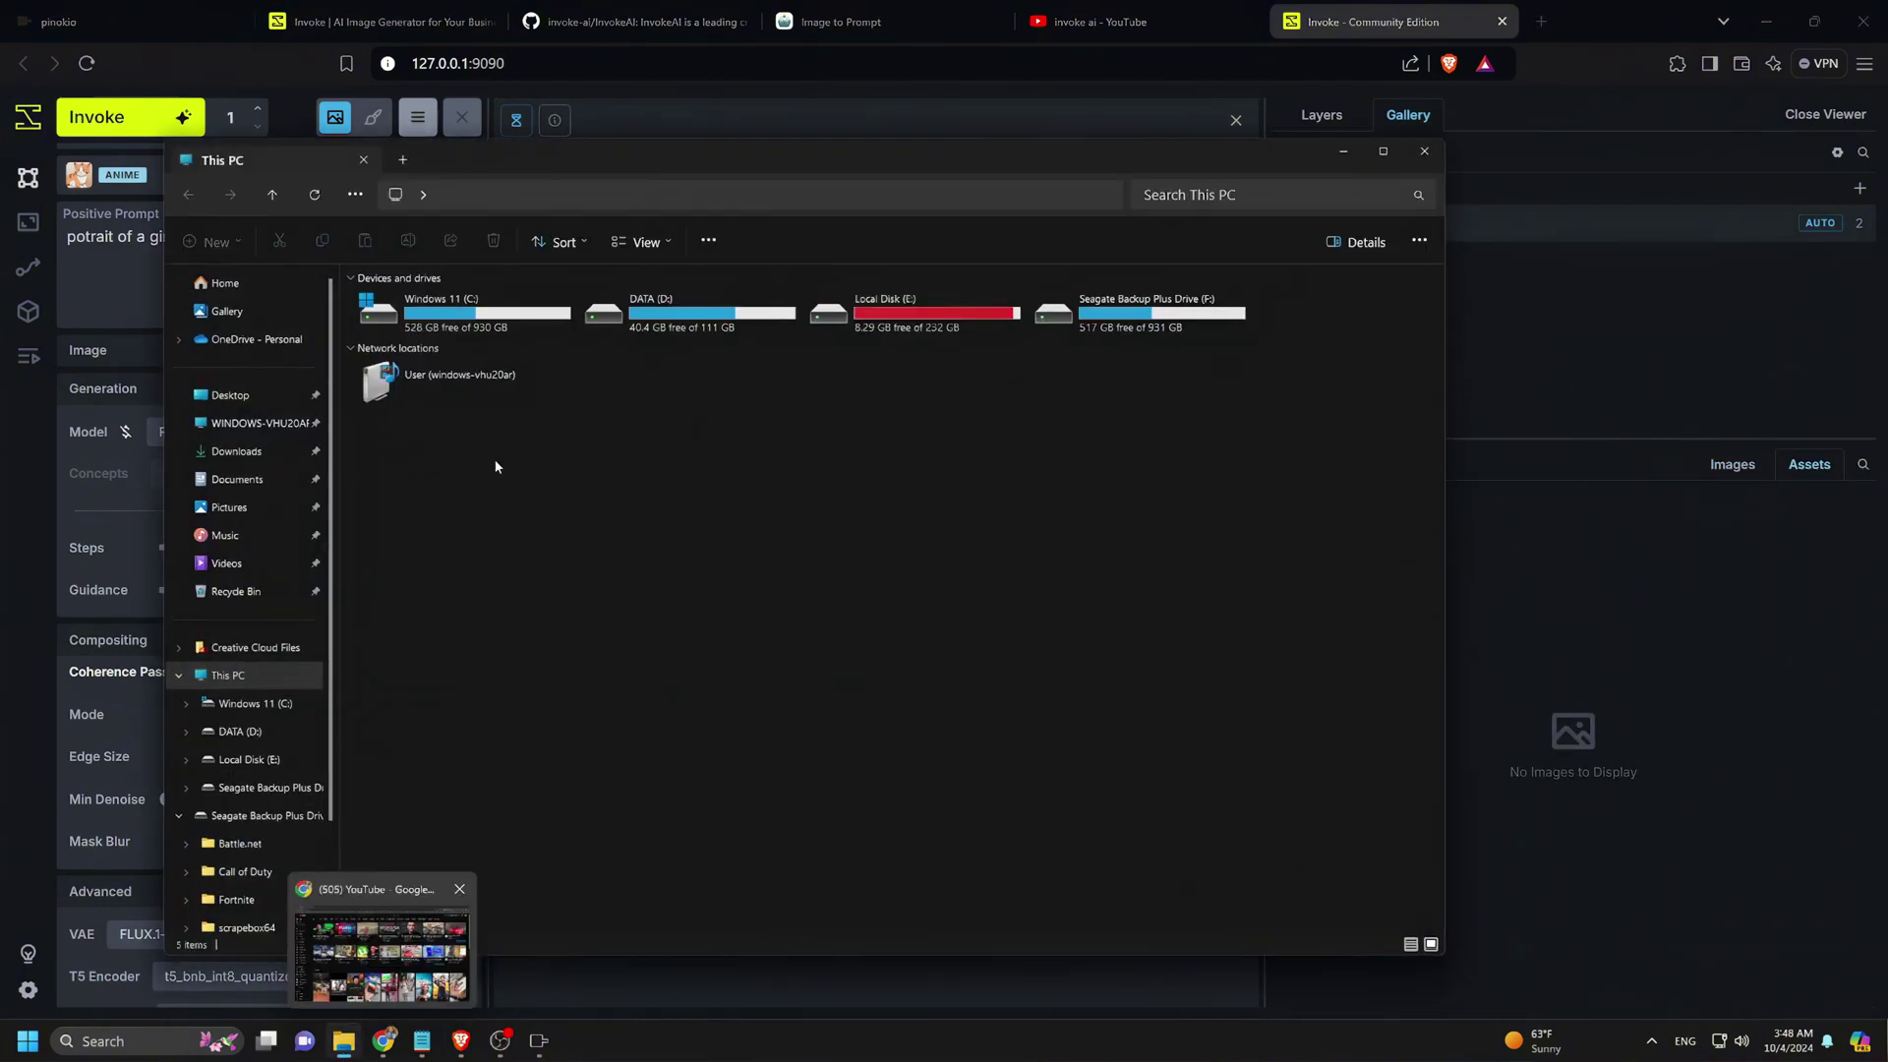
{"action": "left_click", "coordinate": [240, 462]}
{"action": "left_click_drag", "start_coordinate": [693, 344], "coordinate": [1517, 581]}
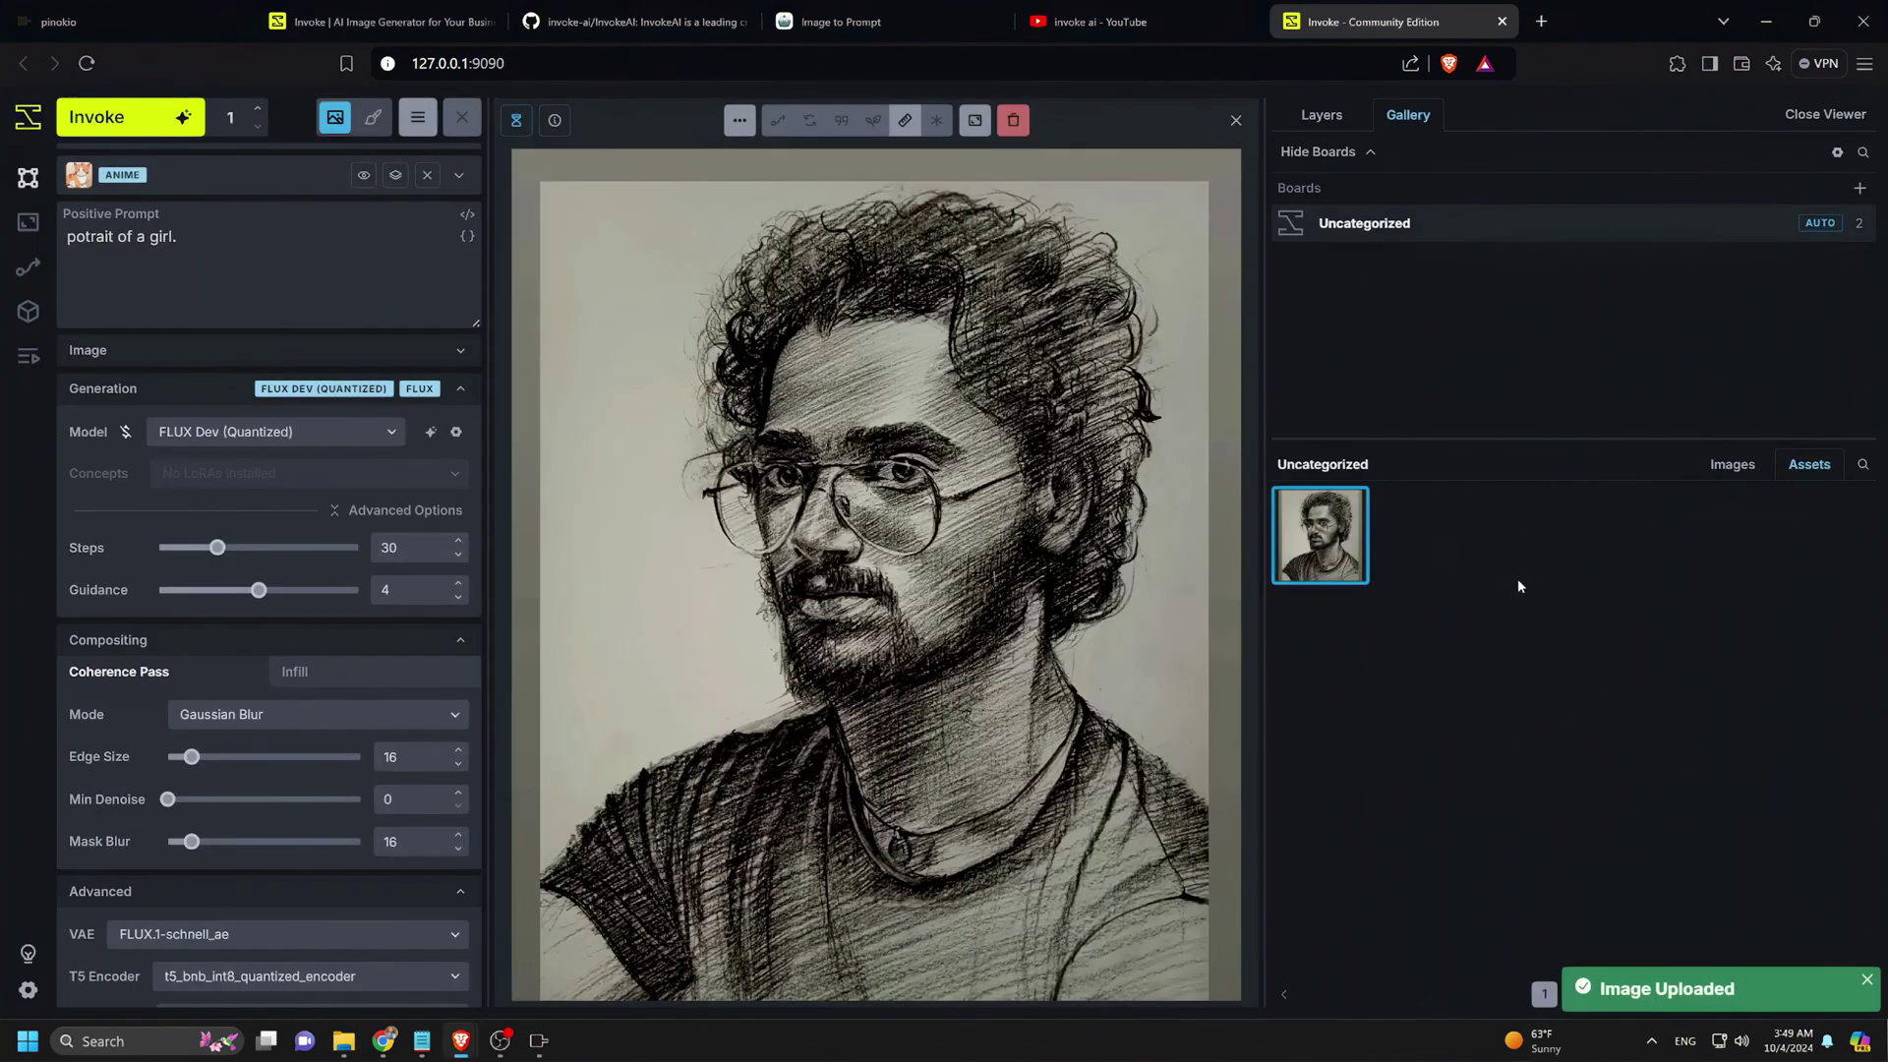
- Place the sketch on the canvas as a new raster layer and bring up its layer actions
{"action": "left_click", "coordinate": [1303, 116]}
{"action": "right_click", "coordinate": [853, 459]}
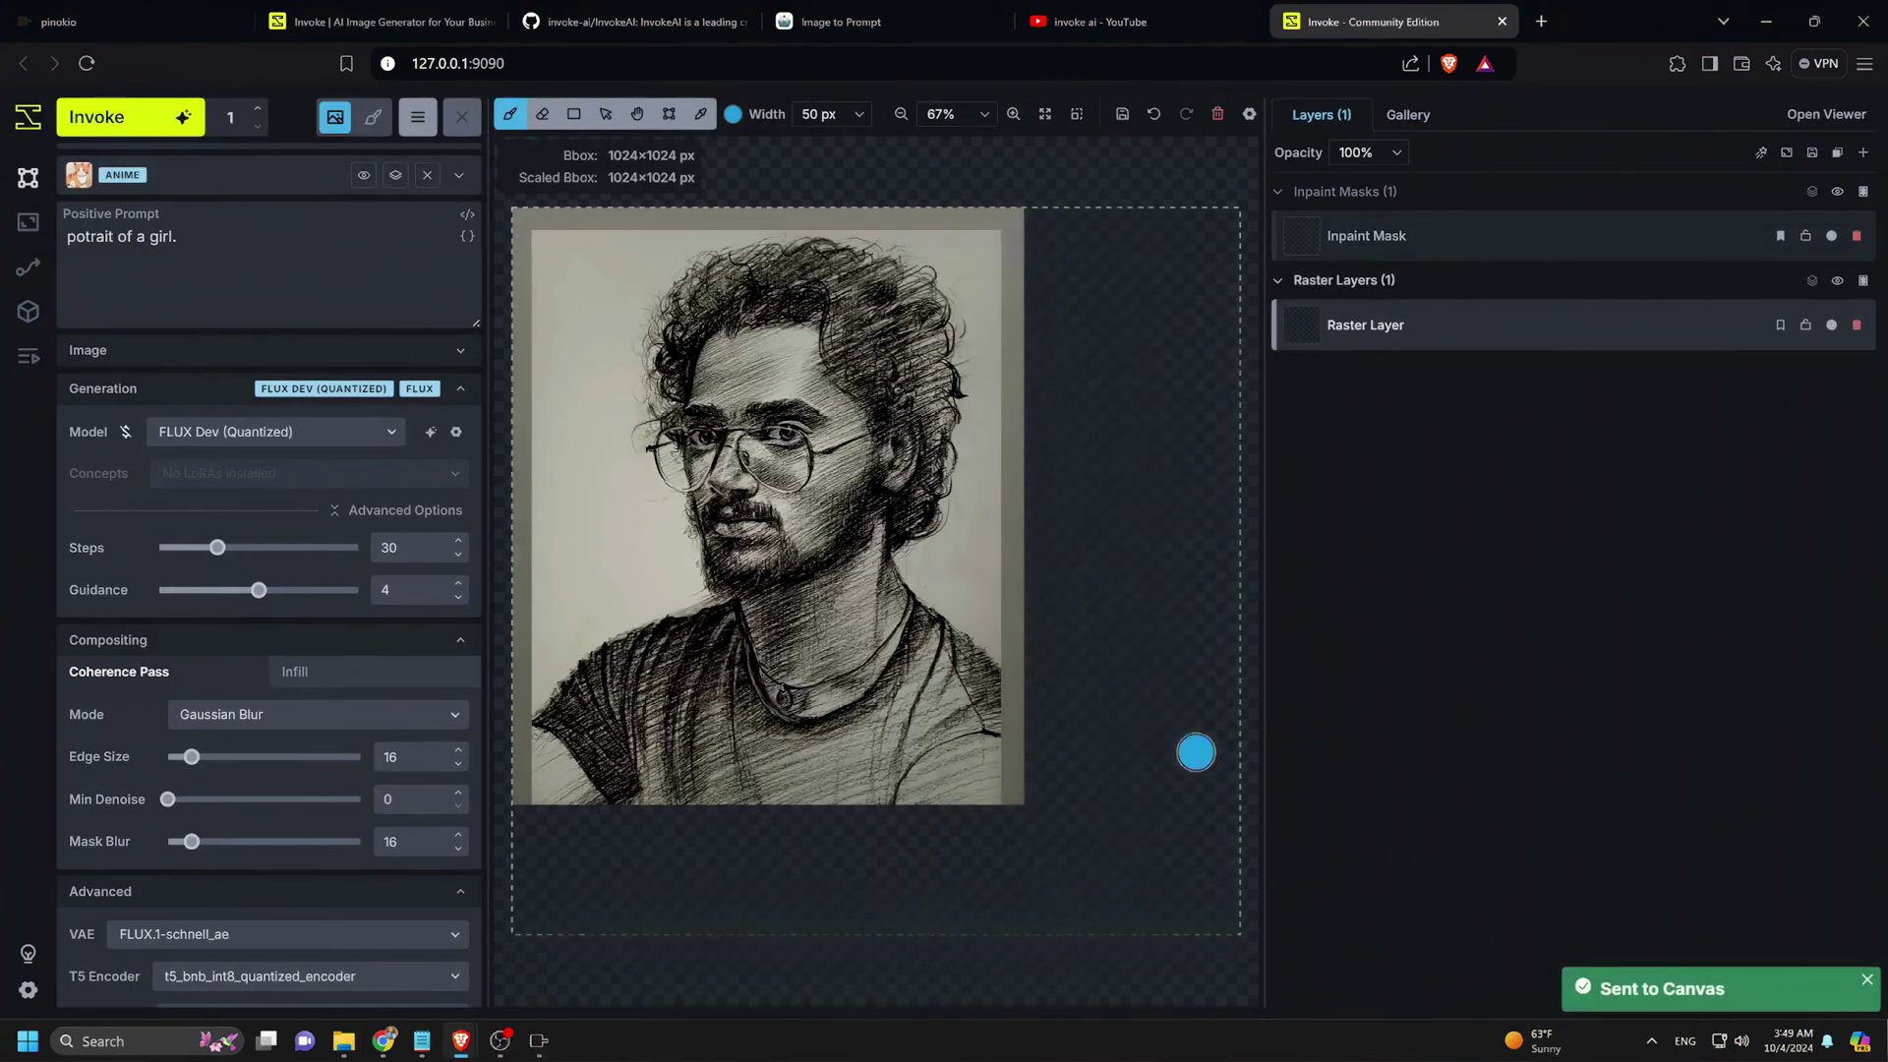
{"action": "left_click", "coordinate": [920, 842]}
{"action": "right_click", "coordinate": [1450, 322]}
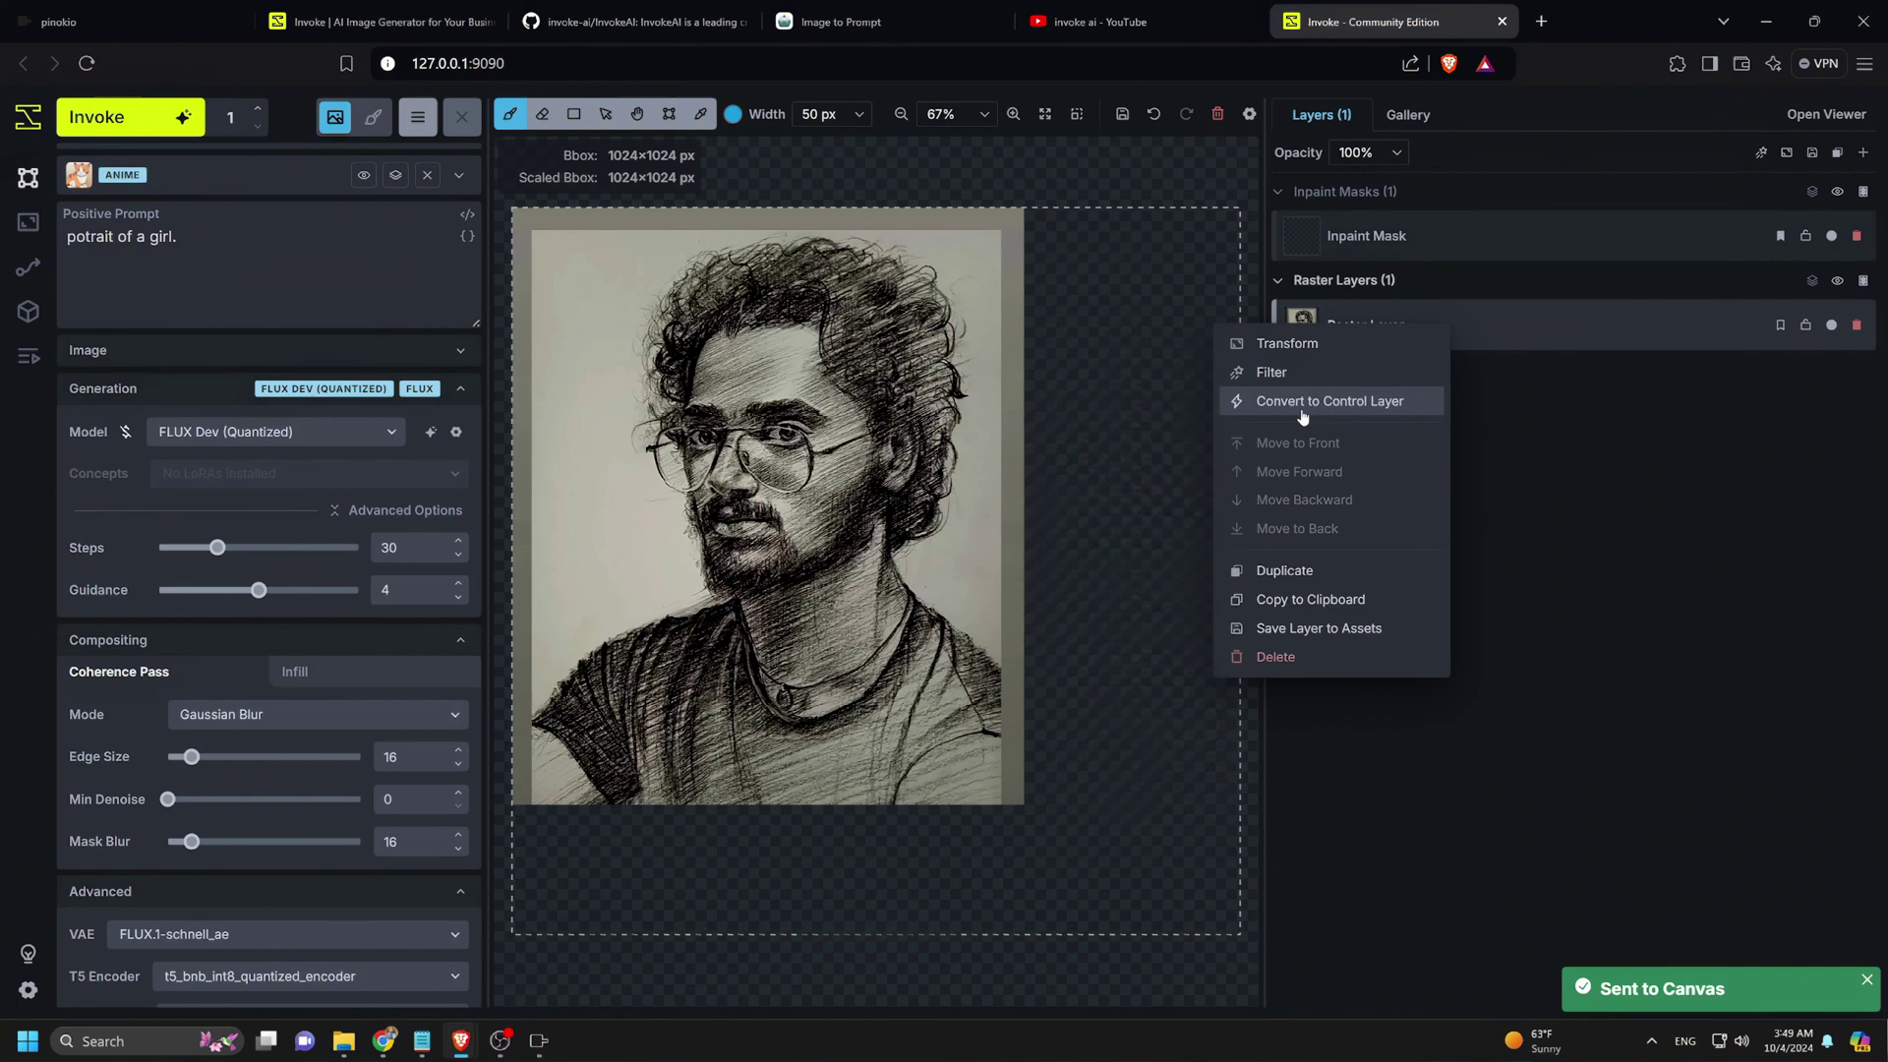
- Convert the sketch to a canny-sdxl control layer and switch the main model to Juggernaut XL v9
{"action": "left_click", "coordinate": [1345, 404]}
{"action": "left_click", "coordinate": [1423, 373]}
{"action": "left_click", "coordinate": [1390, 573]}
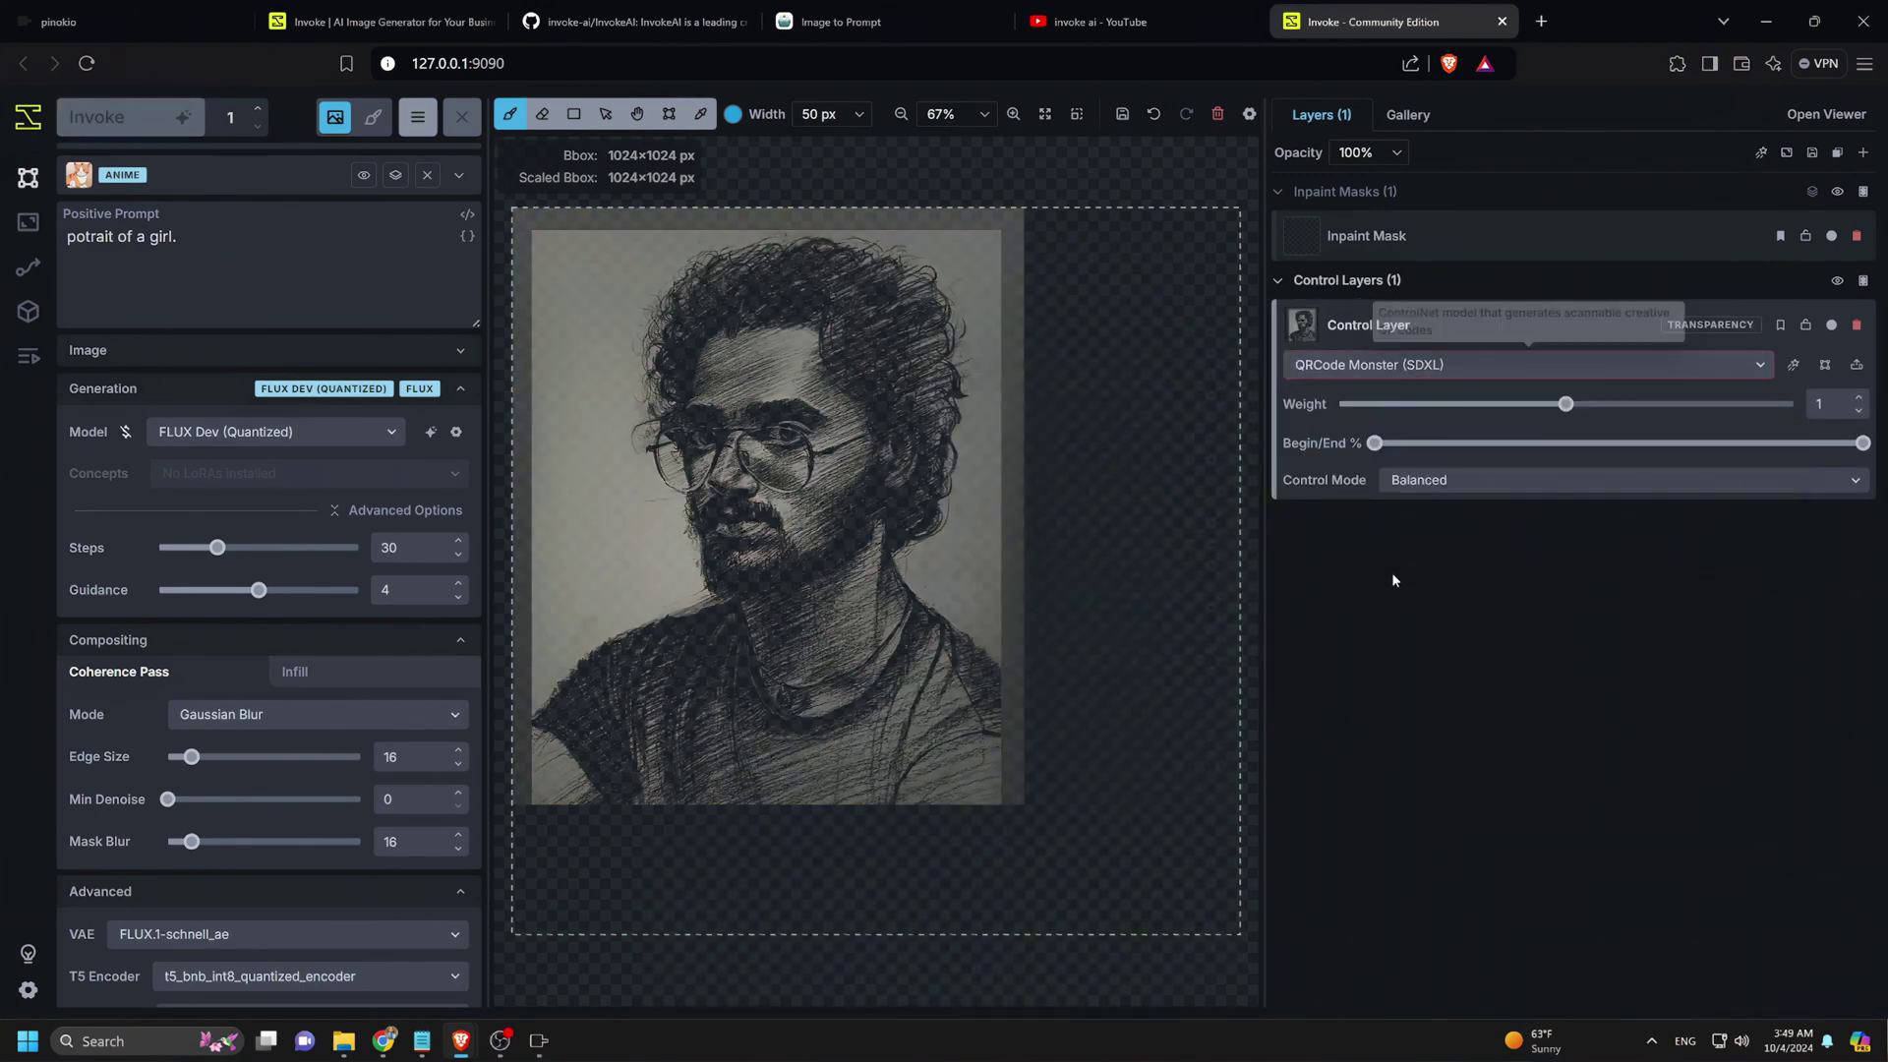
{"action": "left_click", "coordinate": [275, 431]}
{"action": "left_click", "coordinate": [236, 557]}
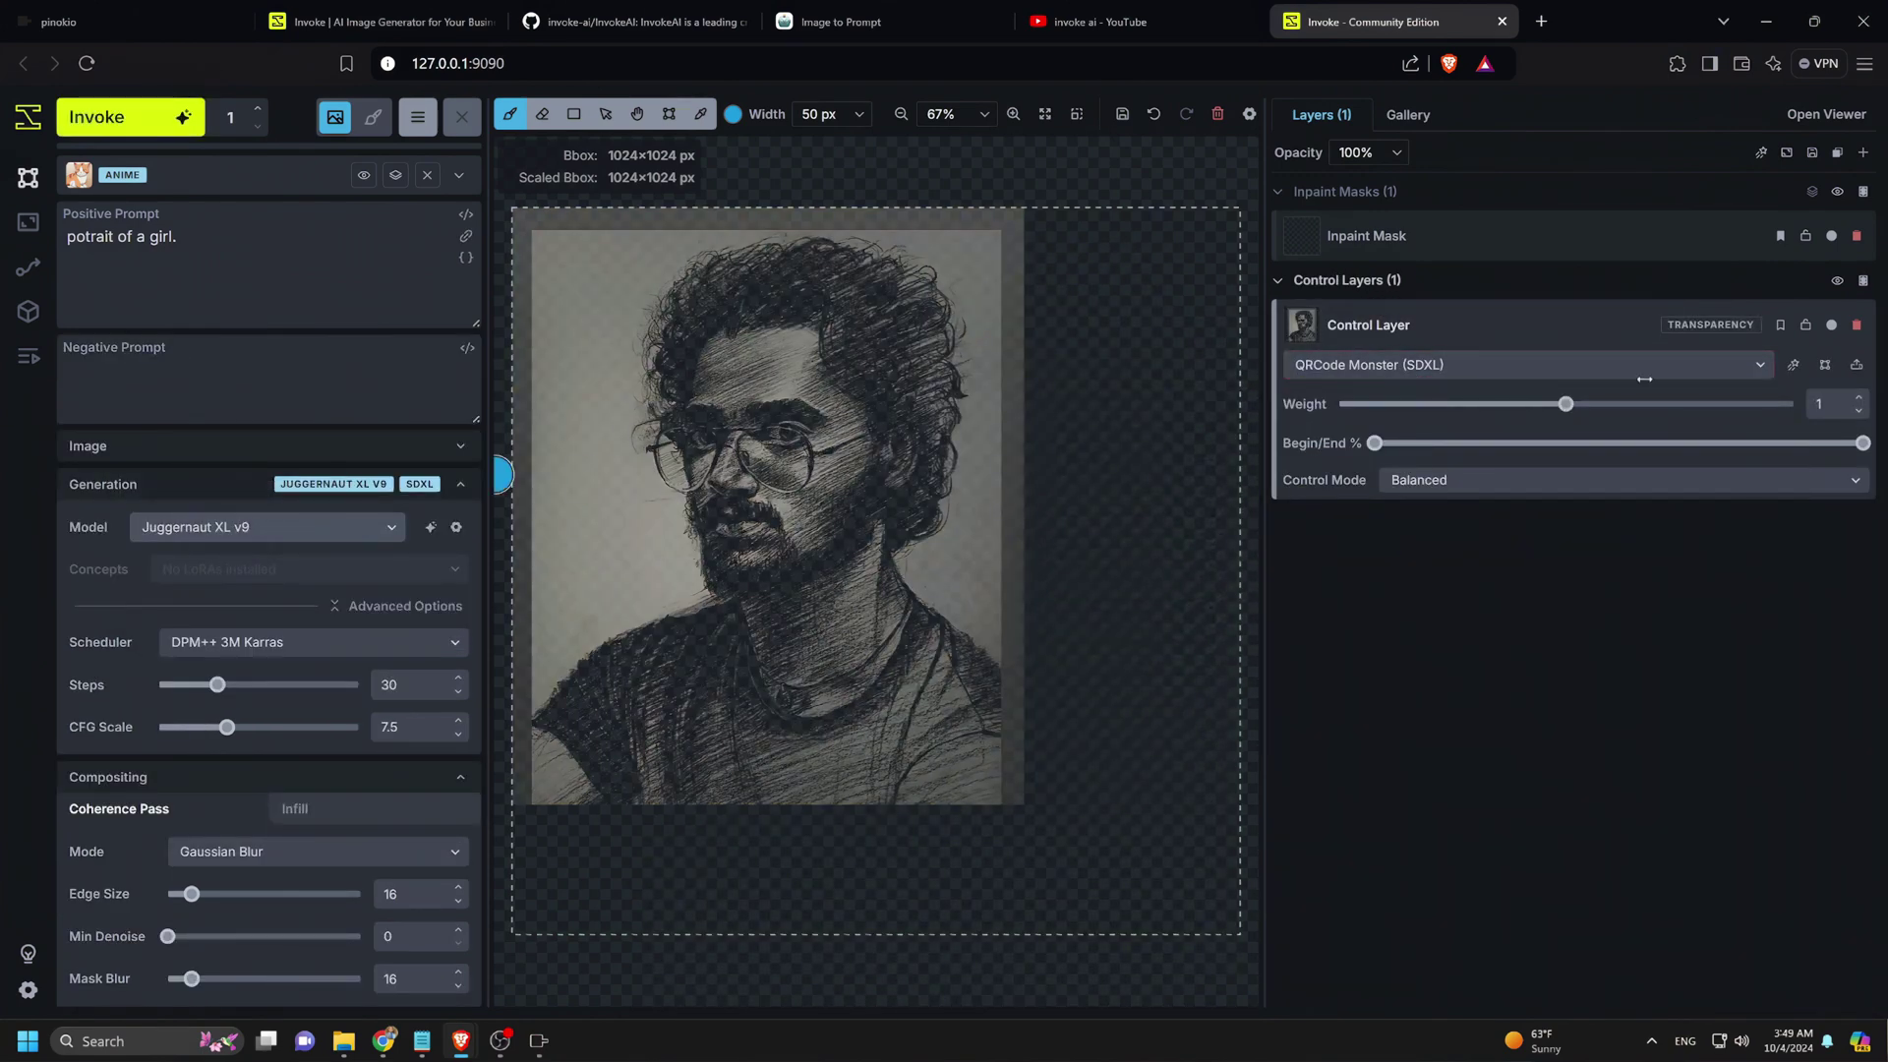
{"action": "left_click", "coordinate": [1450, 375]}
{"action": "left_click", "coordinate": [1403, 487]}
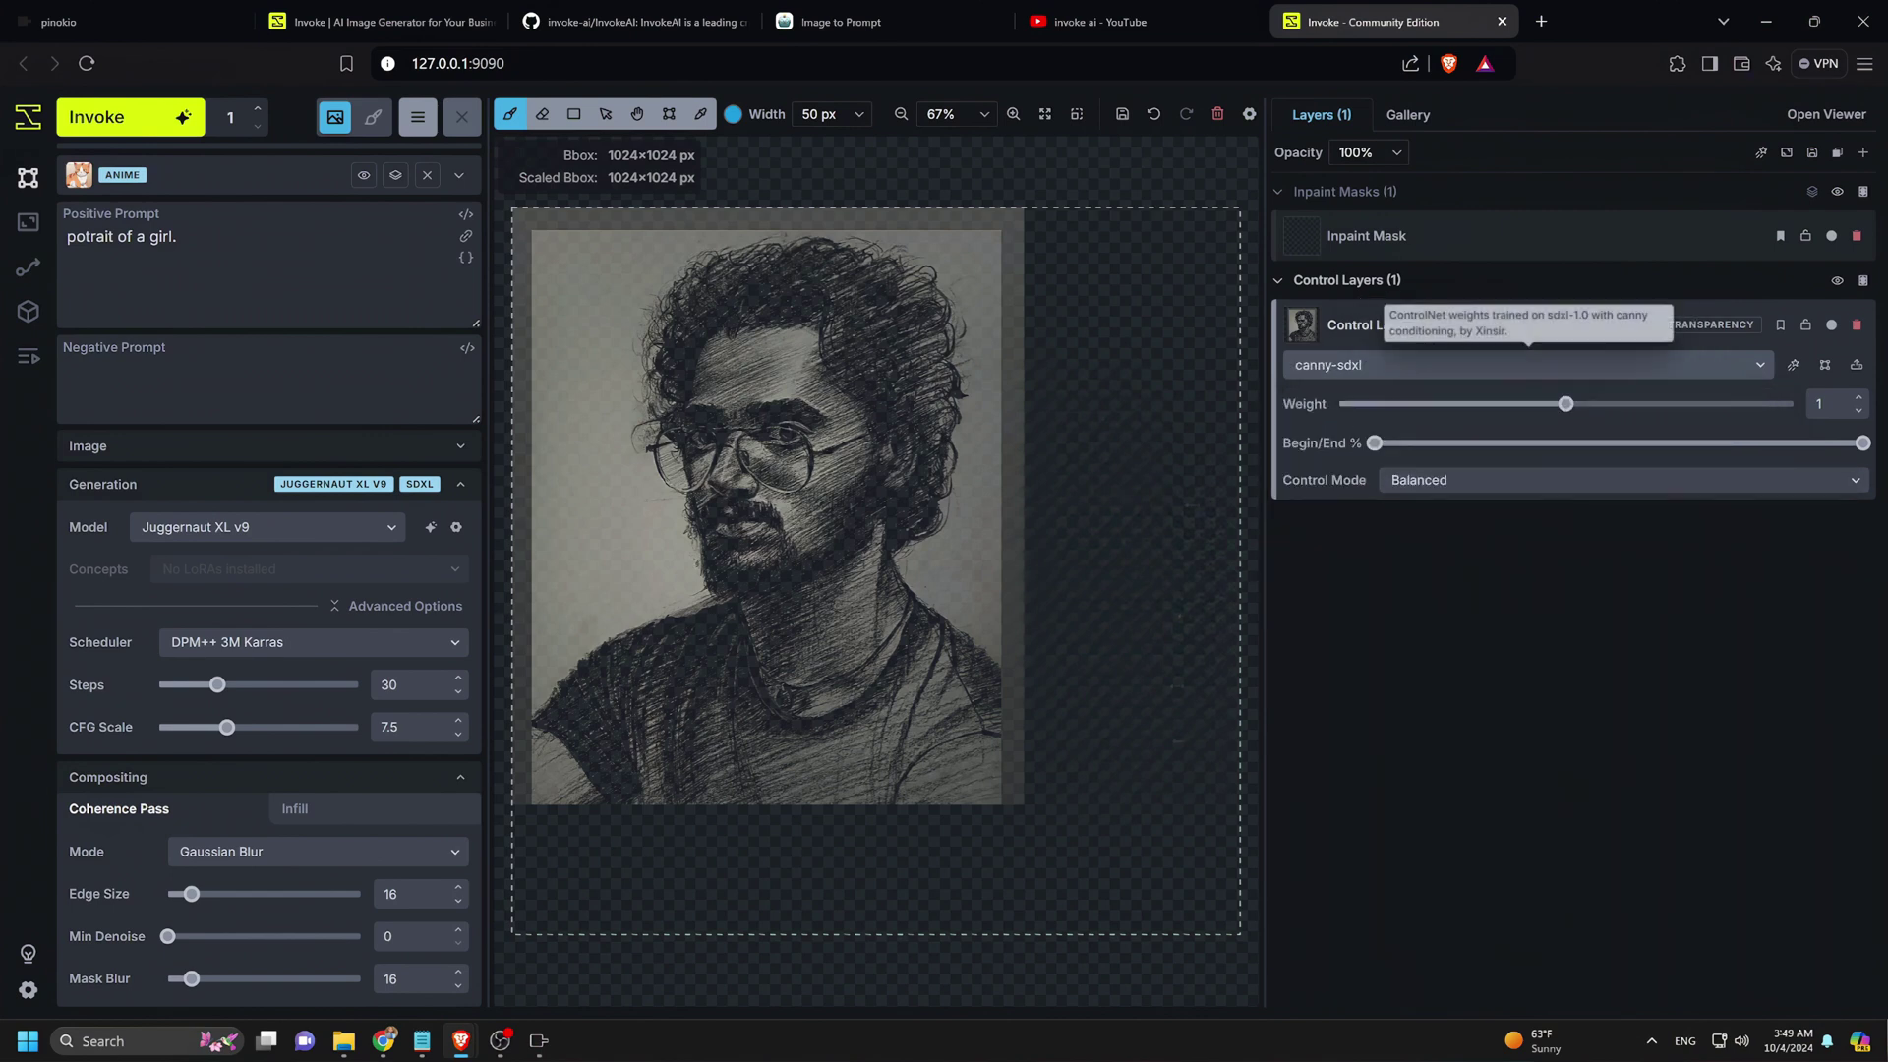
- Shrink the generation bounding box to 704×832 and select 'girl' in the prompt for replacement
{"action": "left_click", "coordinate": [669, 114]}
{"action": "left_click_drag", "start_coordinate": [1241, 936], "coordinate": [1005, 778]}
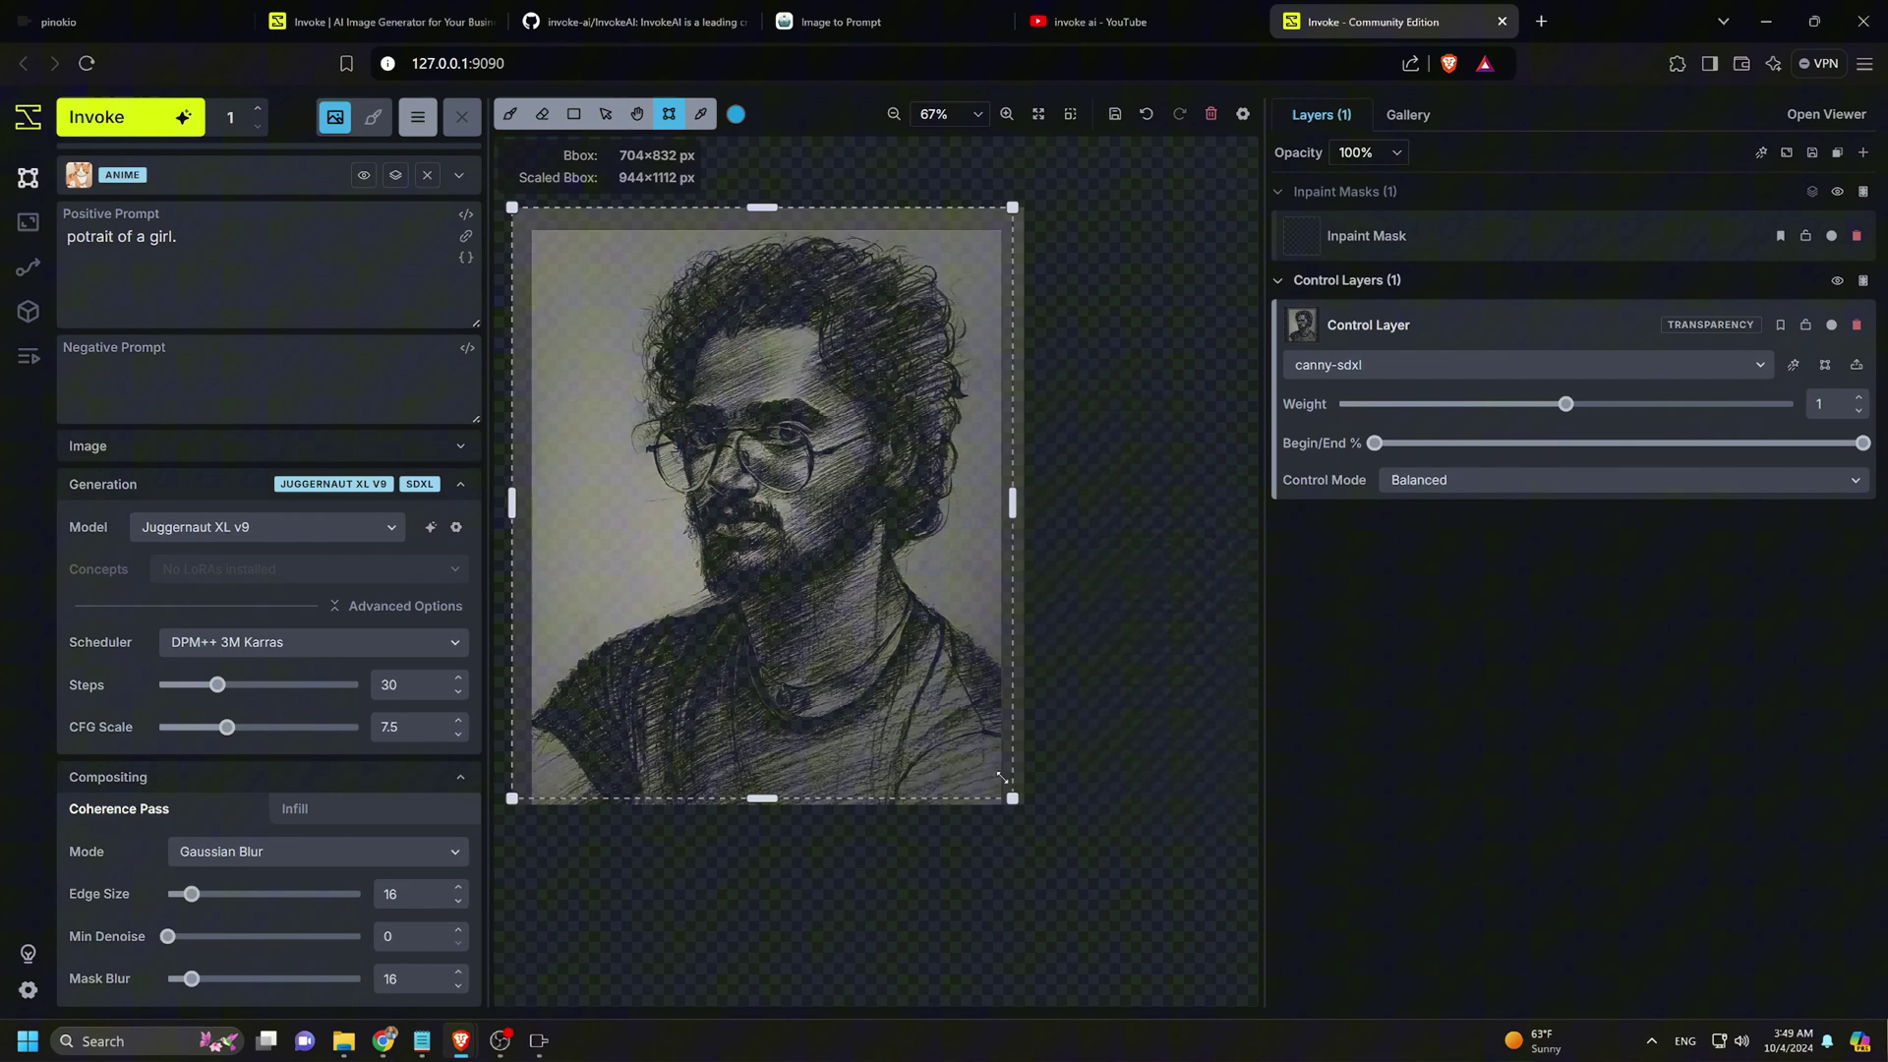
{"action": "double_click", "coordinate": [163, 237]}
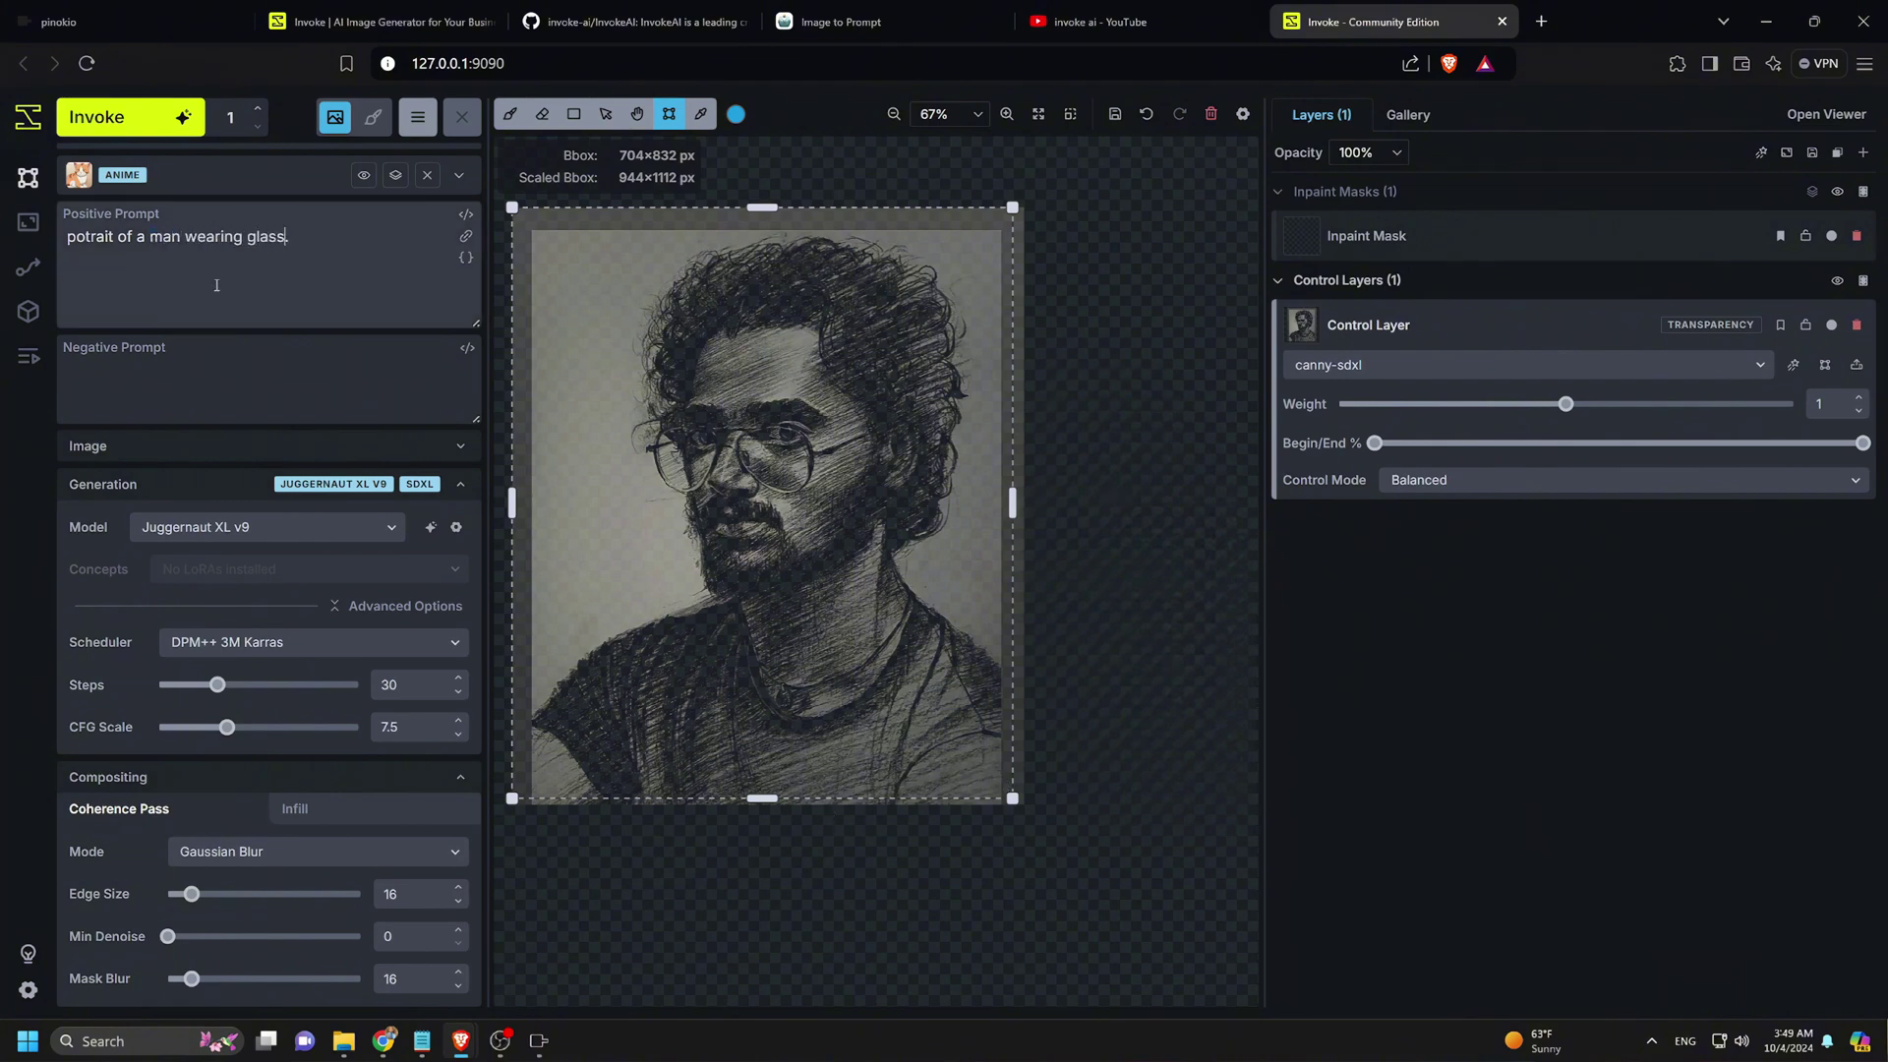
- Apply the Photography (Portrait) style preset and generate 'potrait of a man wearing glasses.'
{"action": "left_click", "coordinate": [280, 175]}
{"action": "scroll", "coordinate": [155, 710], "scroll_direction": "down", "scroll_amount": 6}
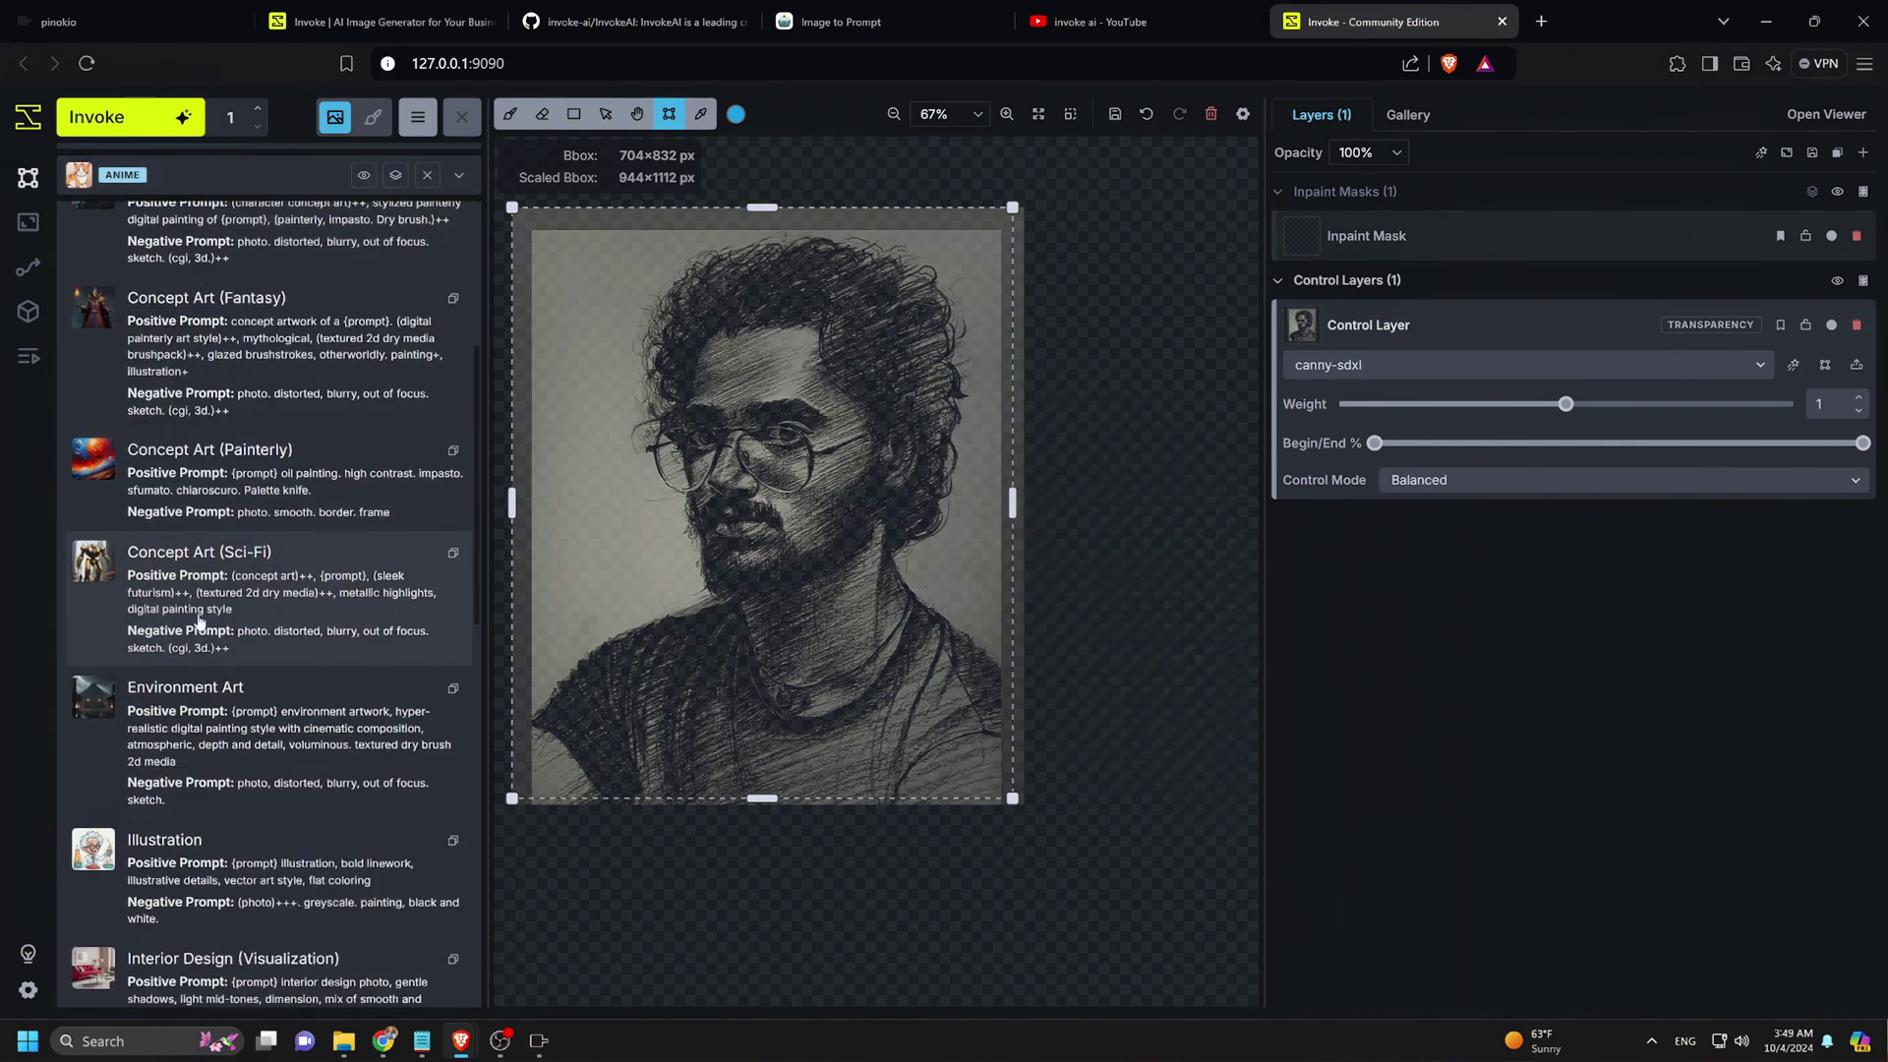
{"action": "scroll", "coordinate": [155, 710], "scroll_direction": "down", "scroll_amount": 4}
{"action": "left_click", "coordinate": [202, 865]}
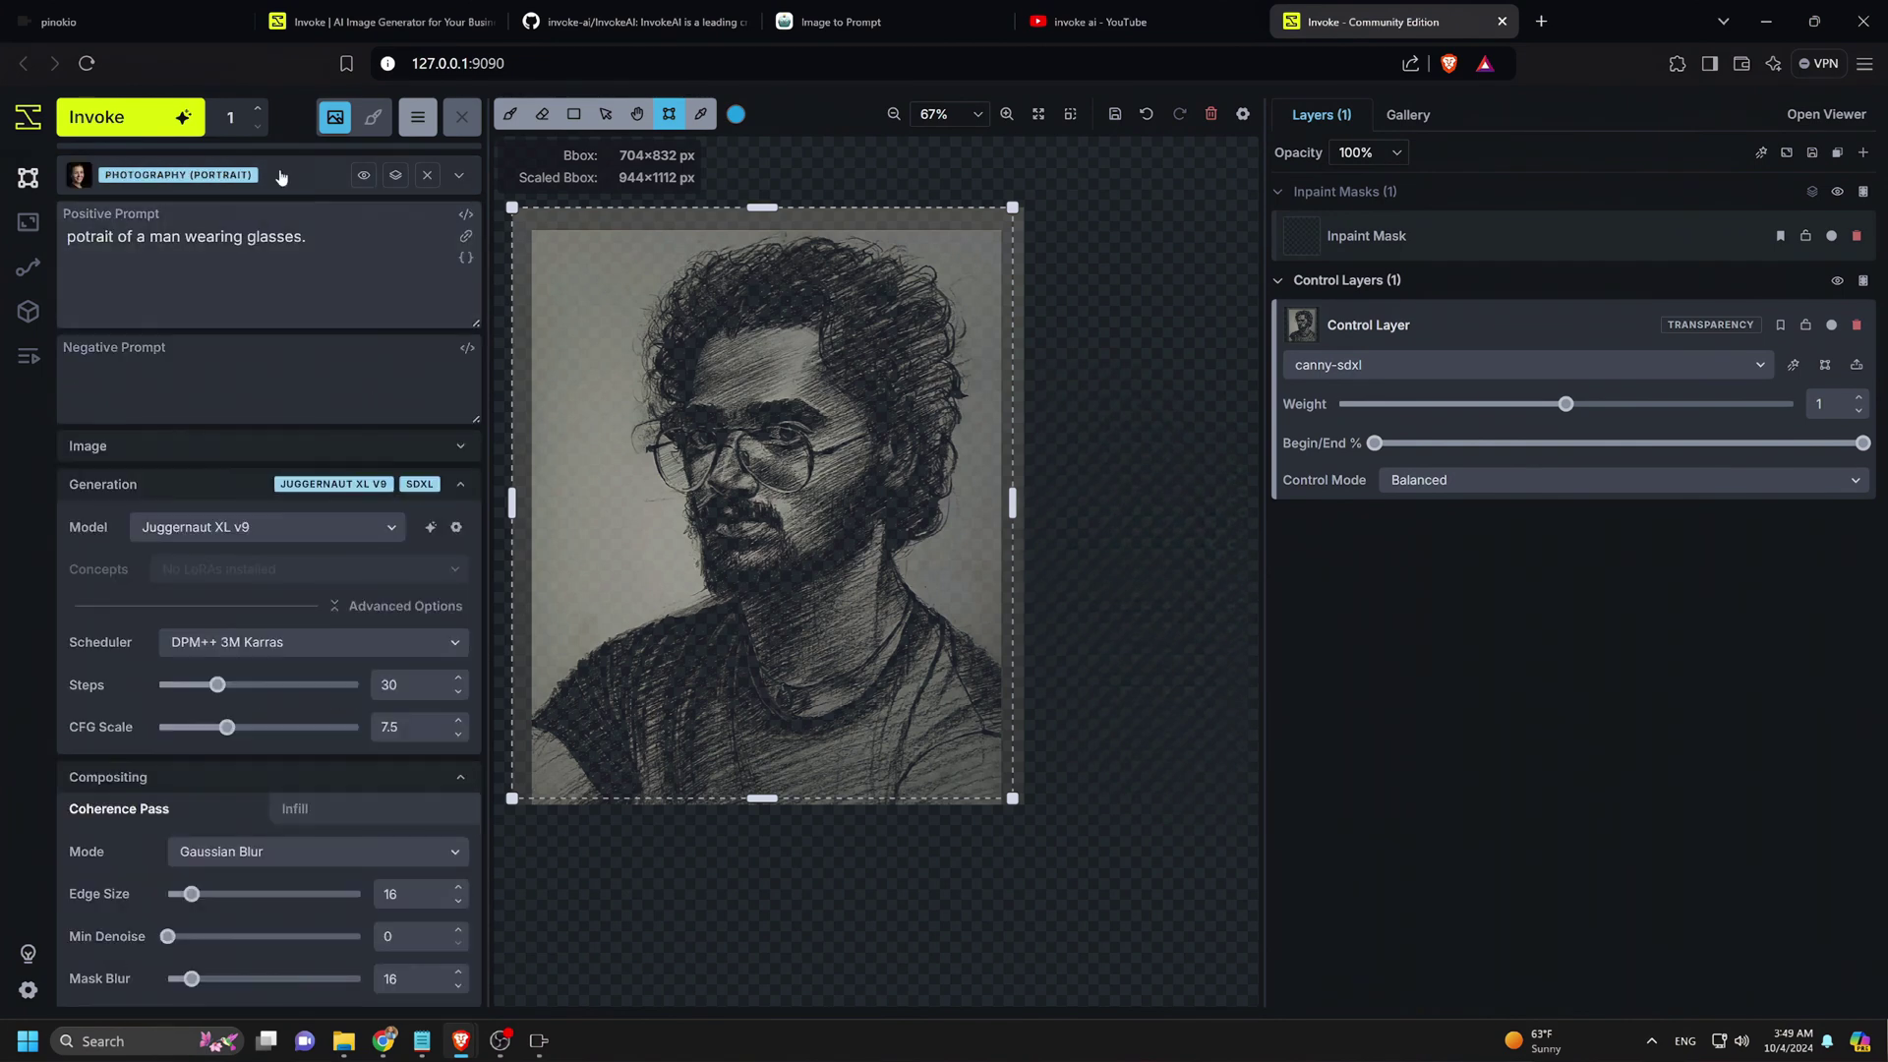
{"action": "left_click", "coordinate": [120, 116]}
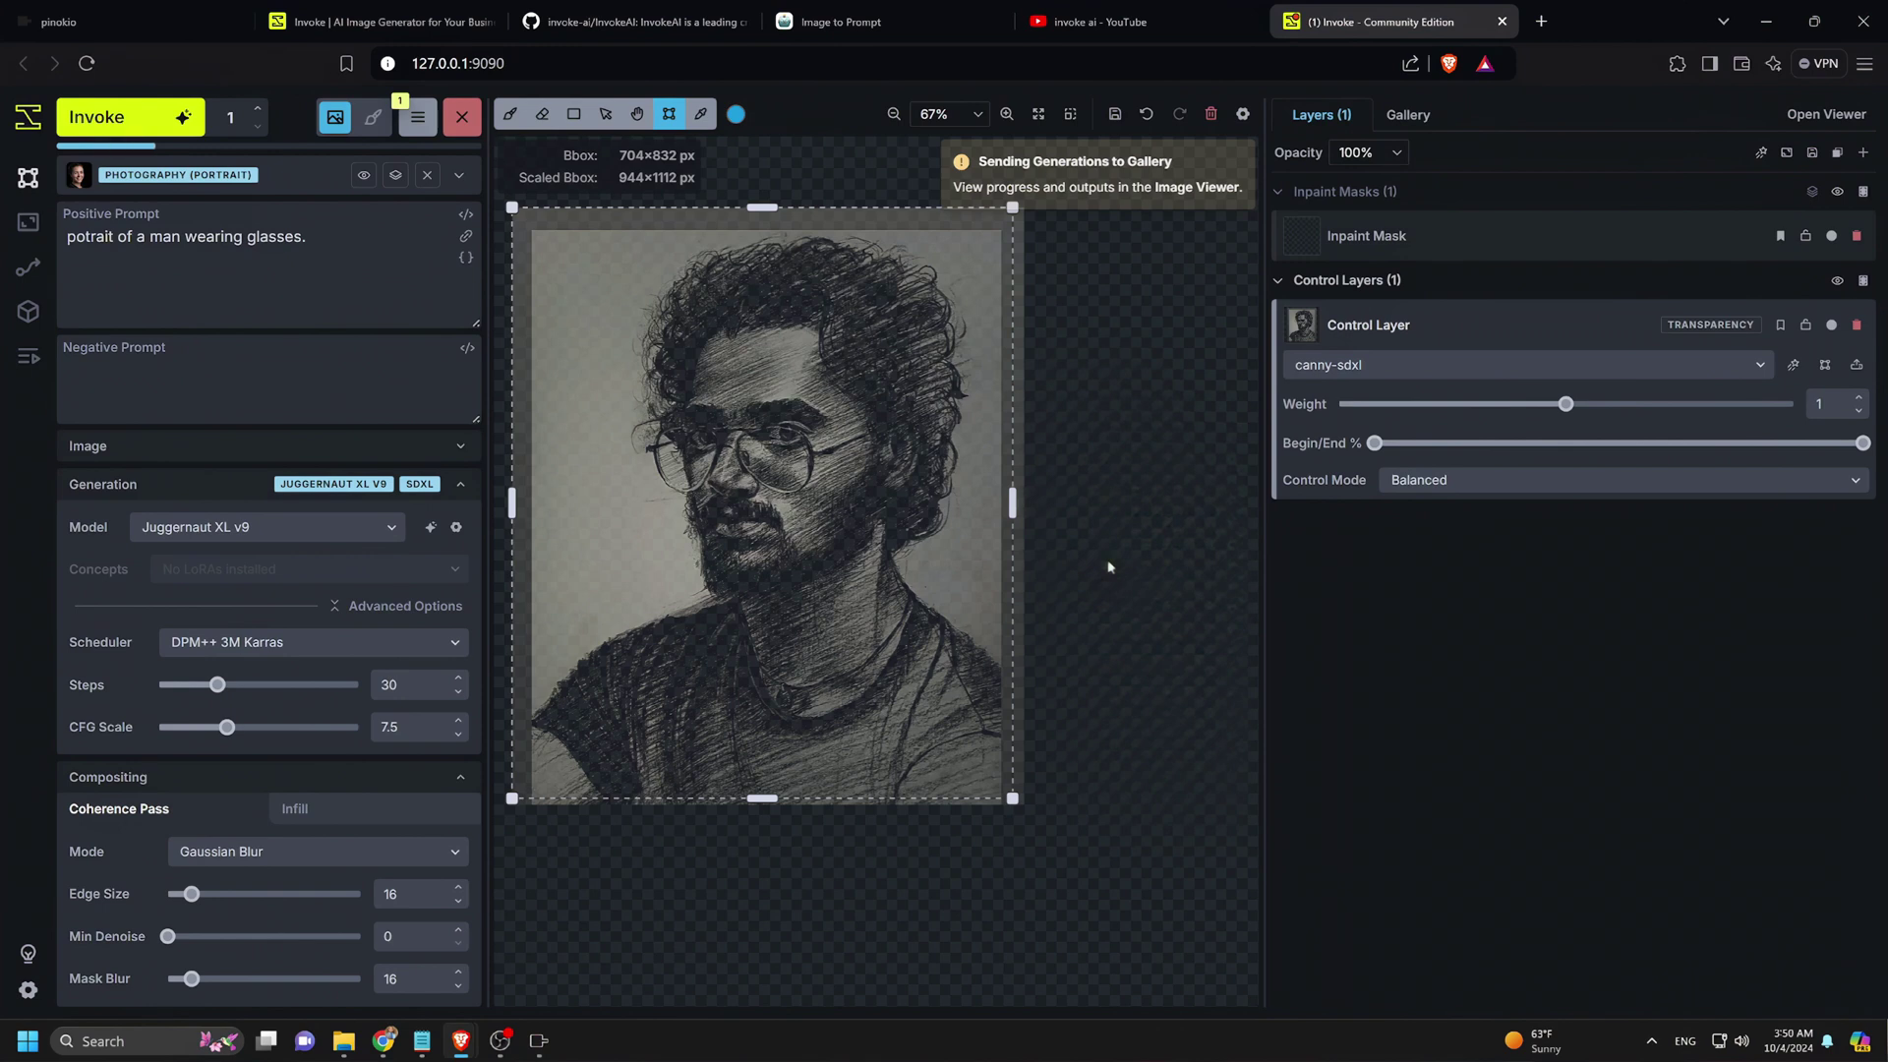
- View the black-and-white glasses portrait, toggling between Images and Assets to compare with the sketch
{"action": "left_click", "coordinate": [1401, 123]}
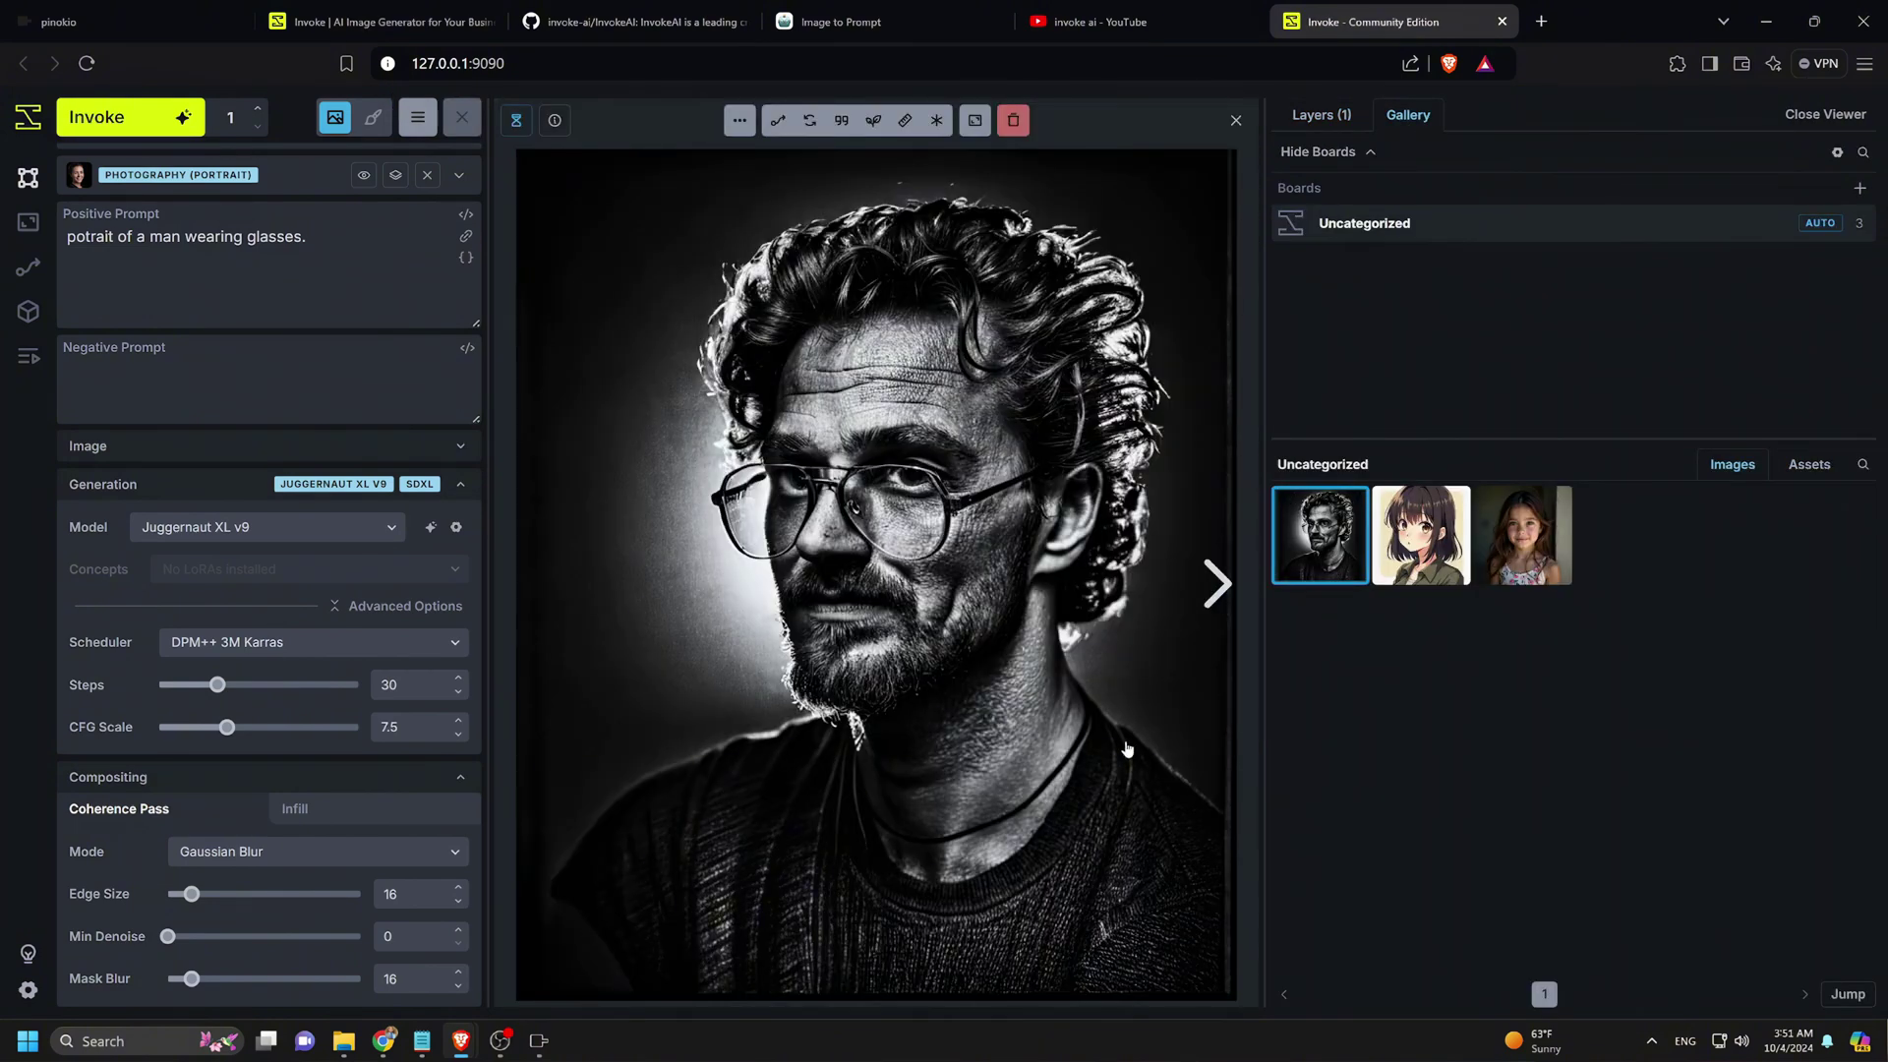
{"action": "left_click", "coordinate": [1809, 468]}
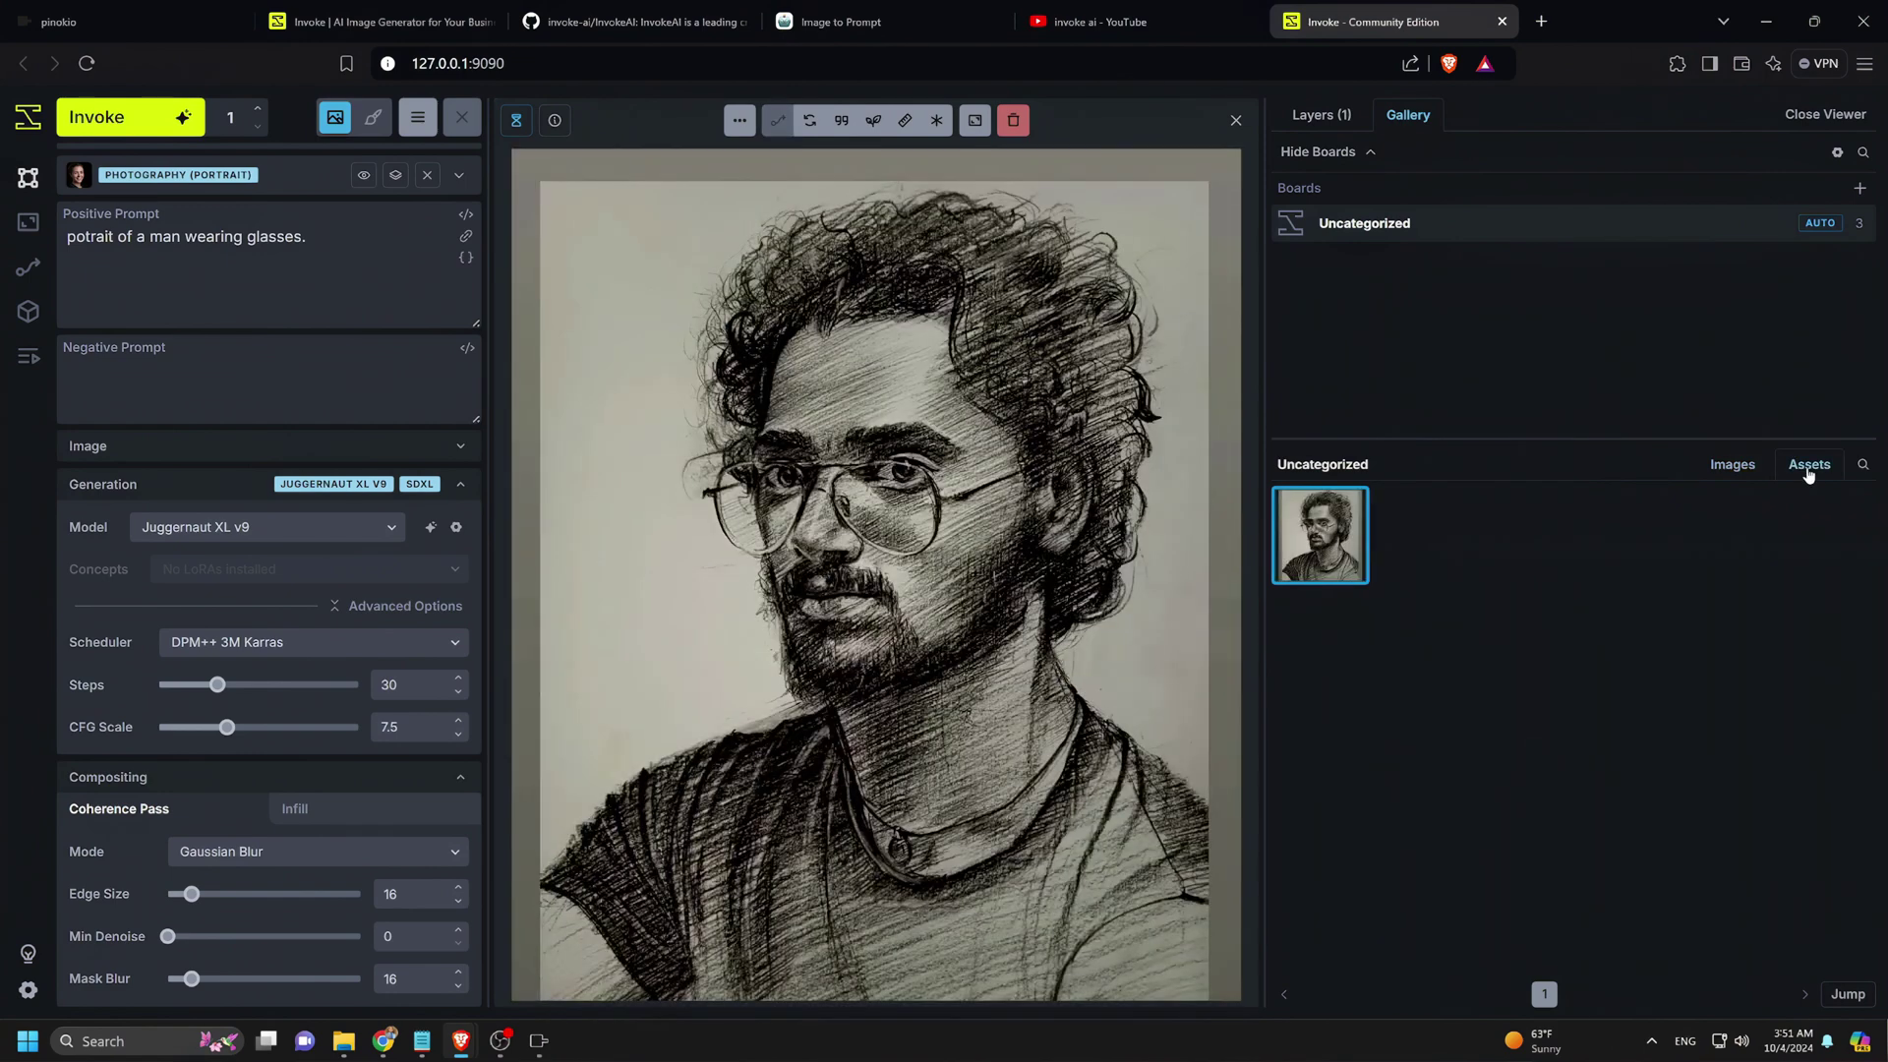
{"action": "left_click", "coordinate": [1731, 466]}
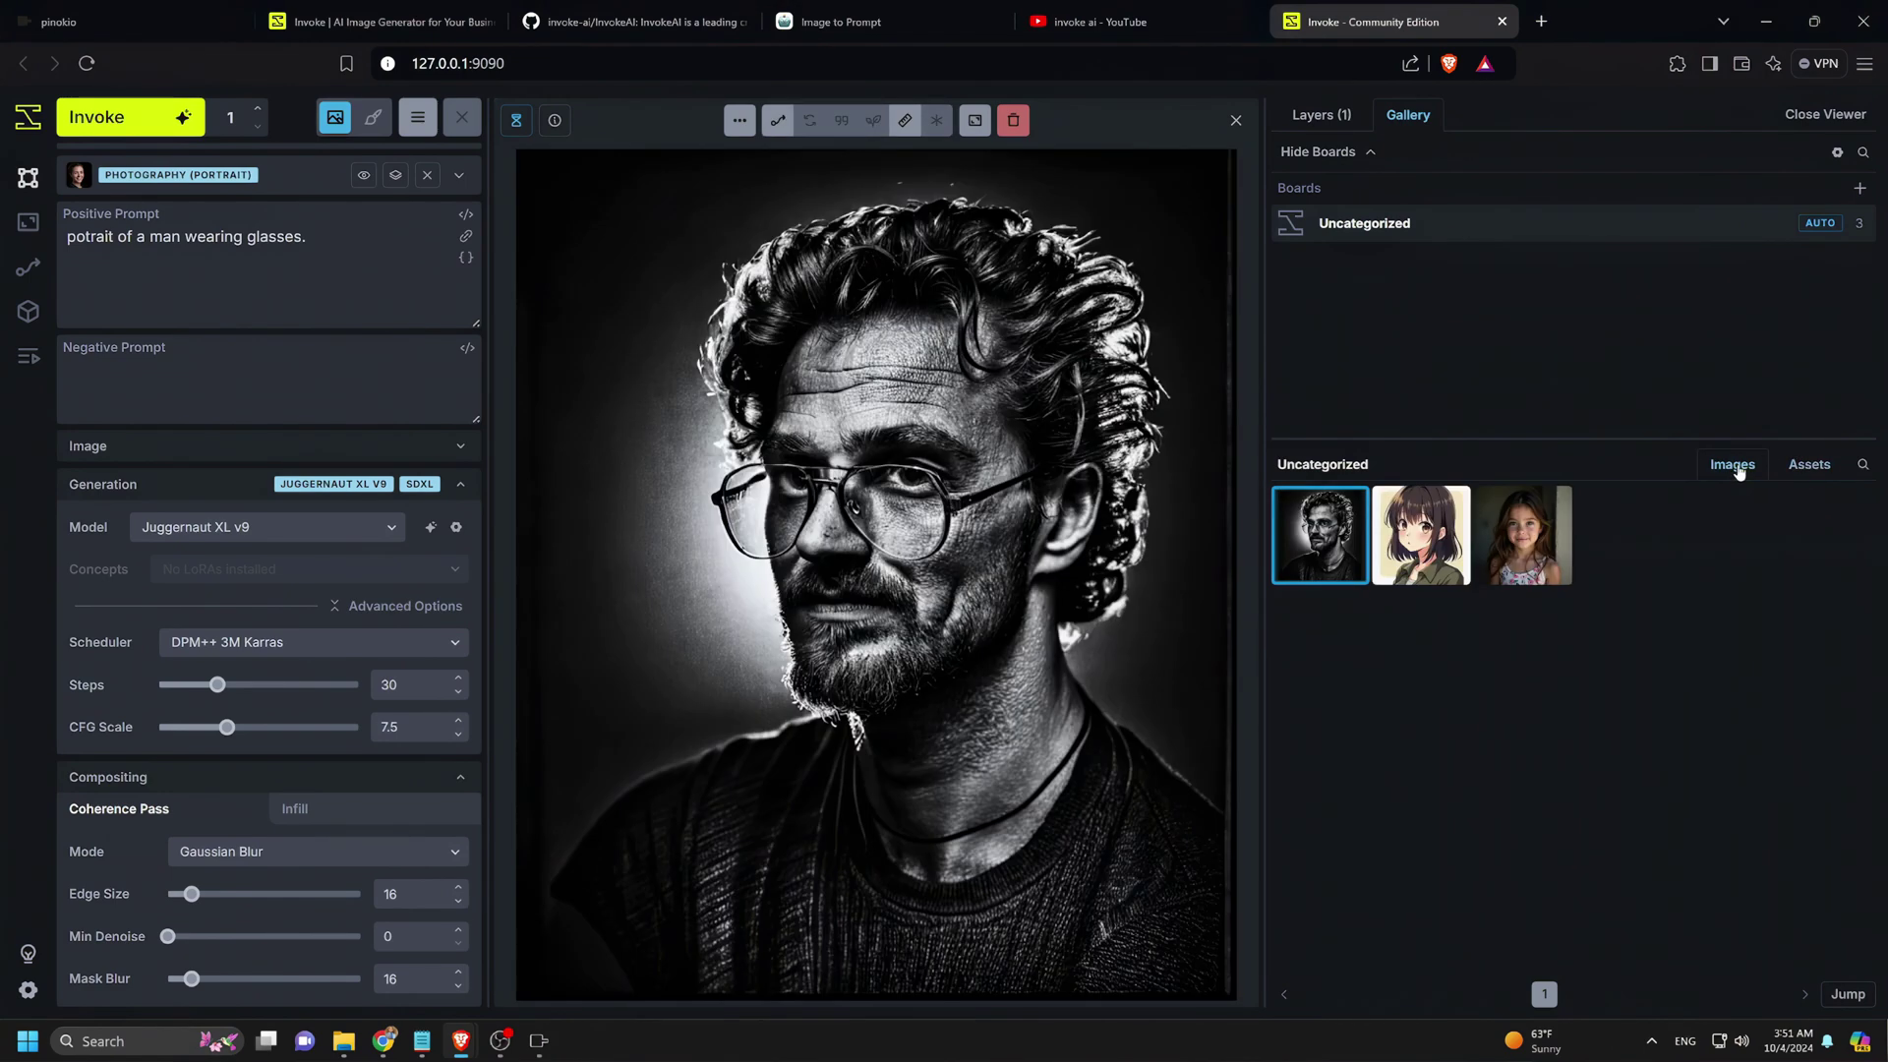
{"action": "left_click", "coordinate": [1802, 469]}
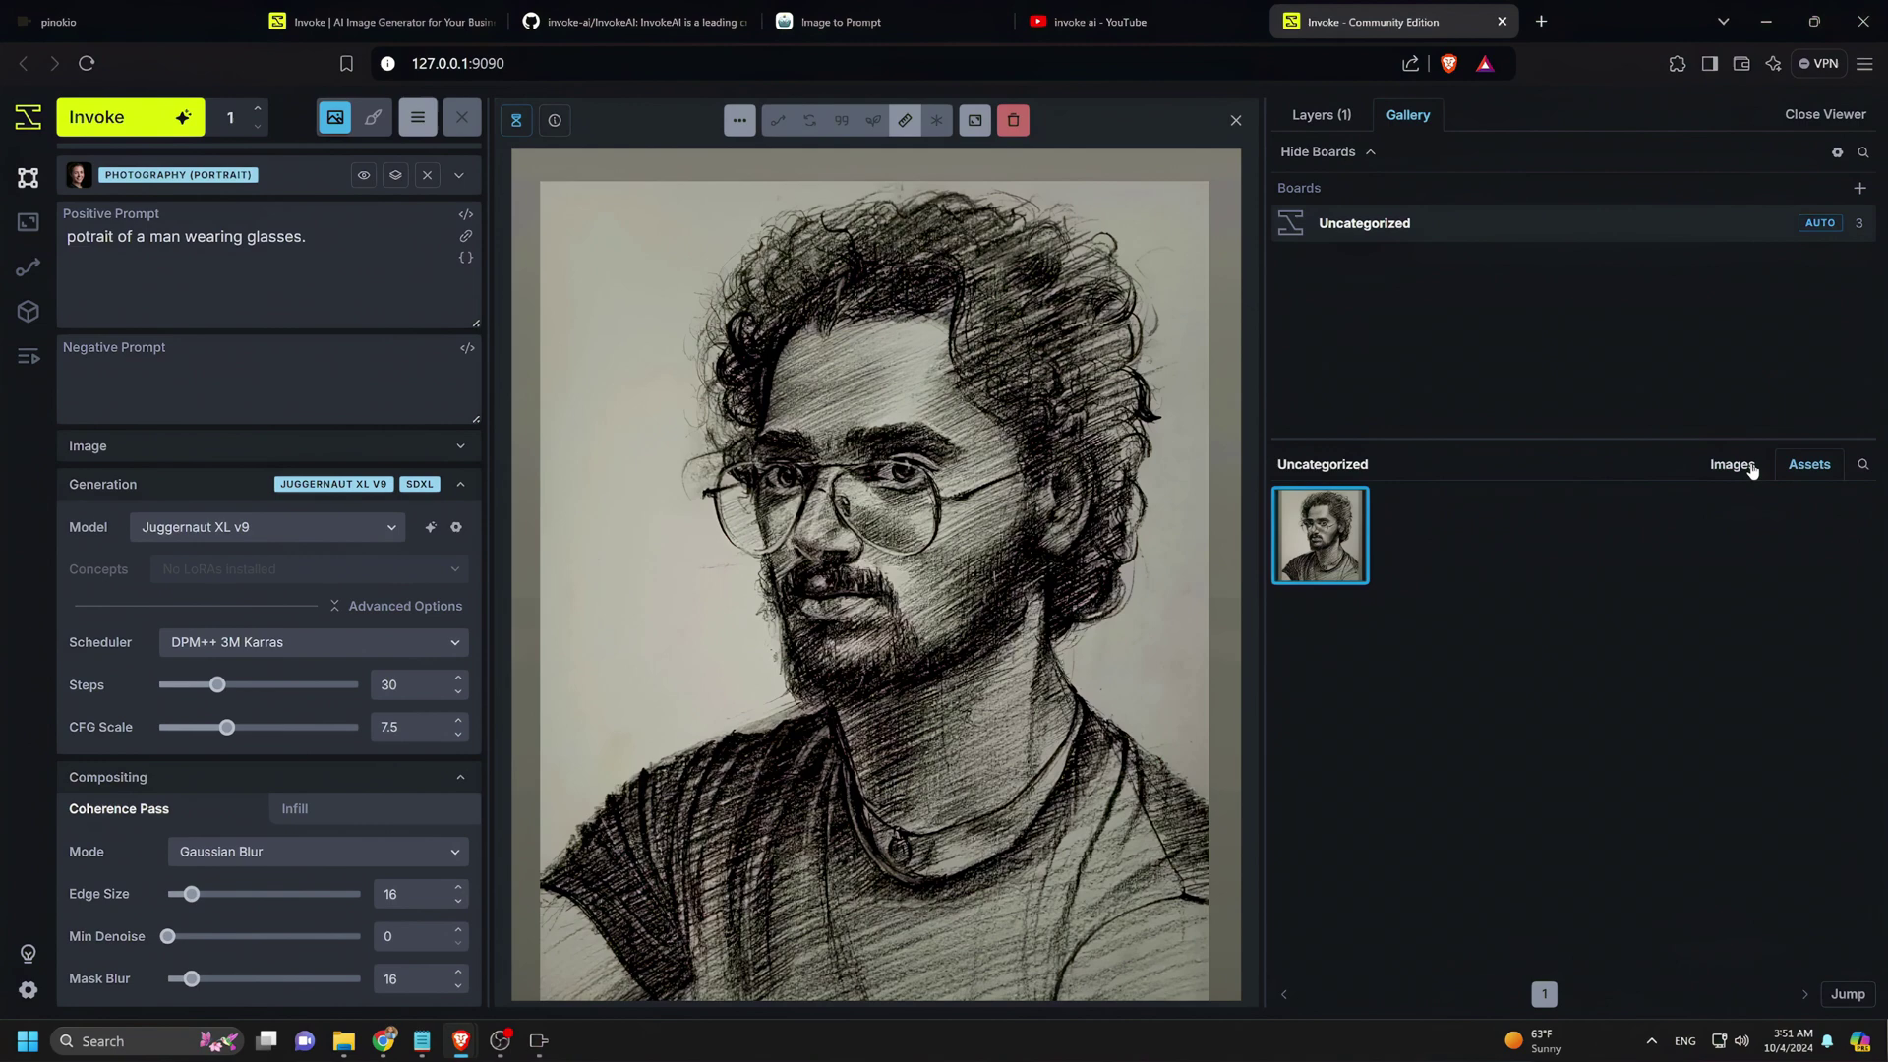
{"action": "left_click", "coordinate": [1733, 465]}
{"action": "left_click", "coordinate": [1813, 466]}
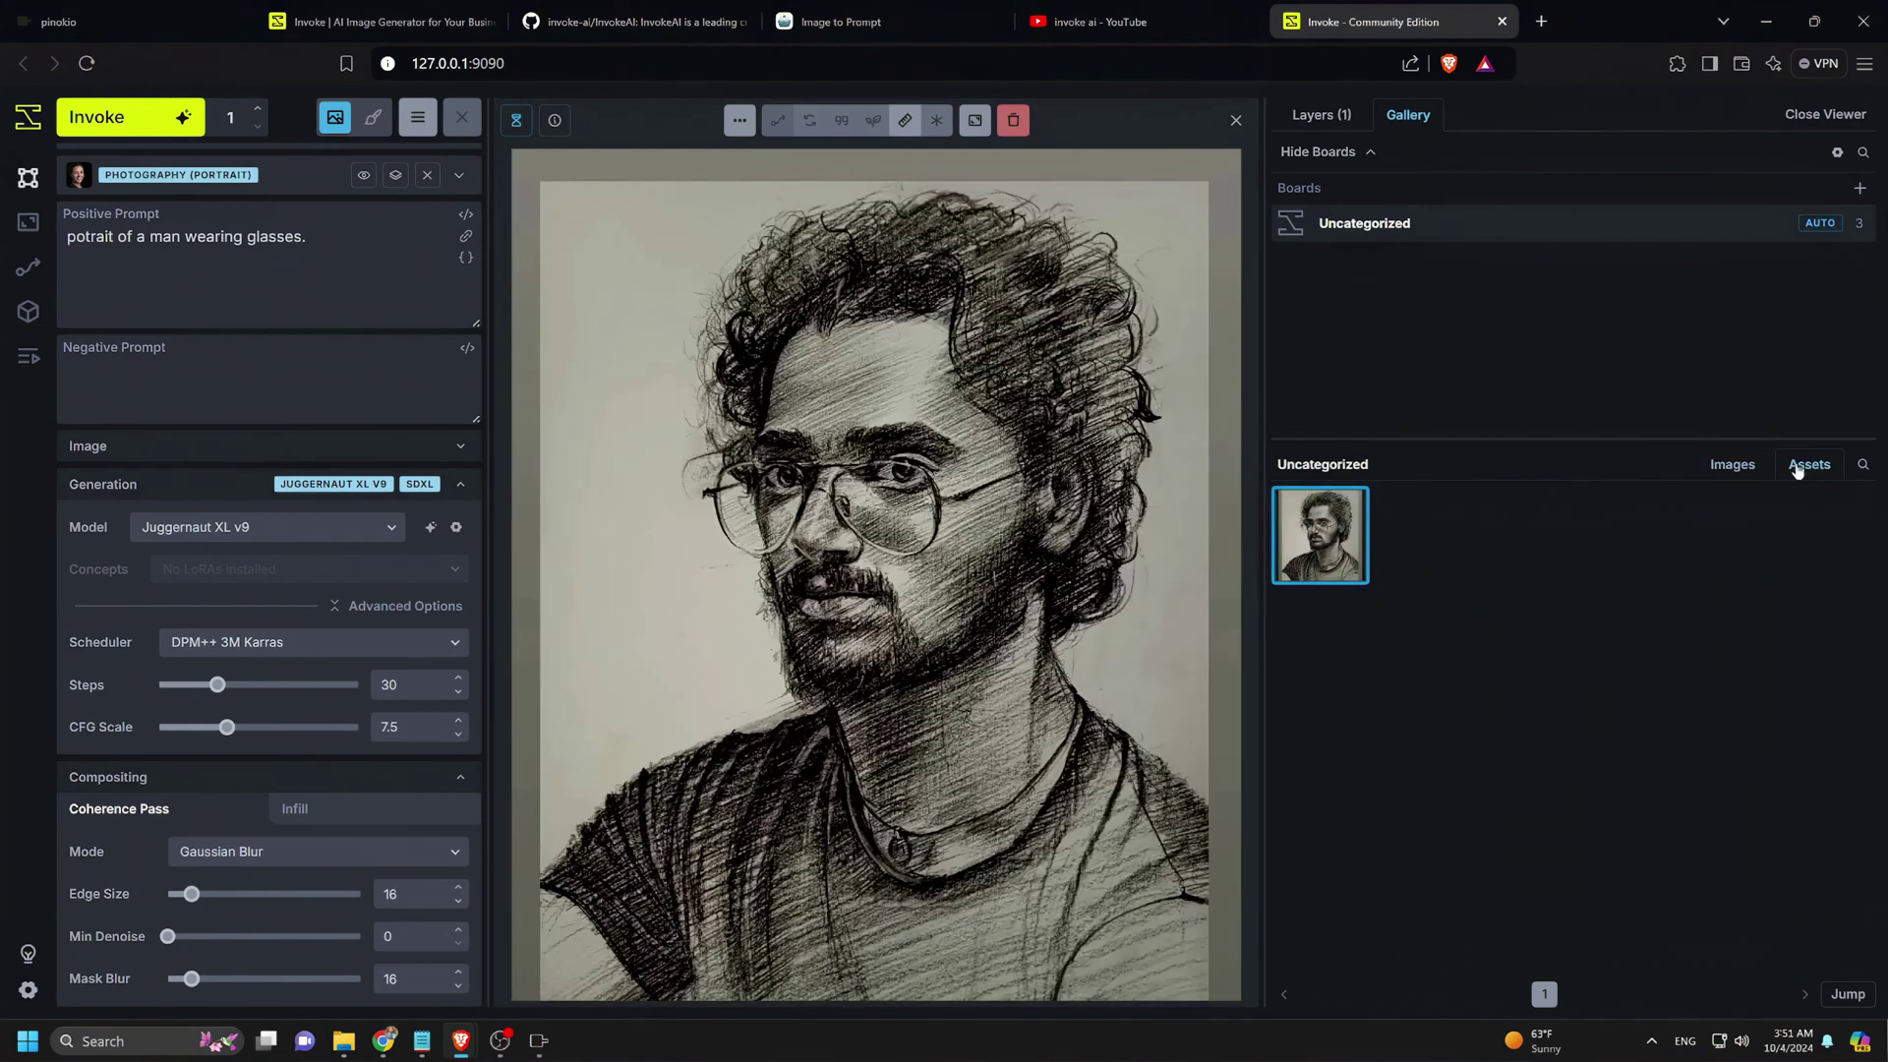
{"action": "left_click", "coordinate": [1730, 466]}
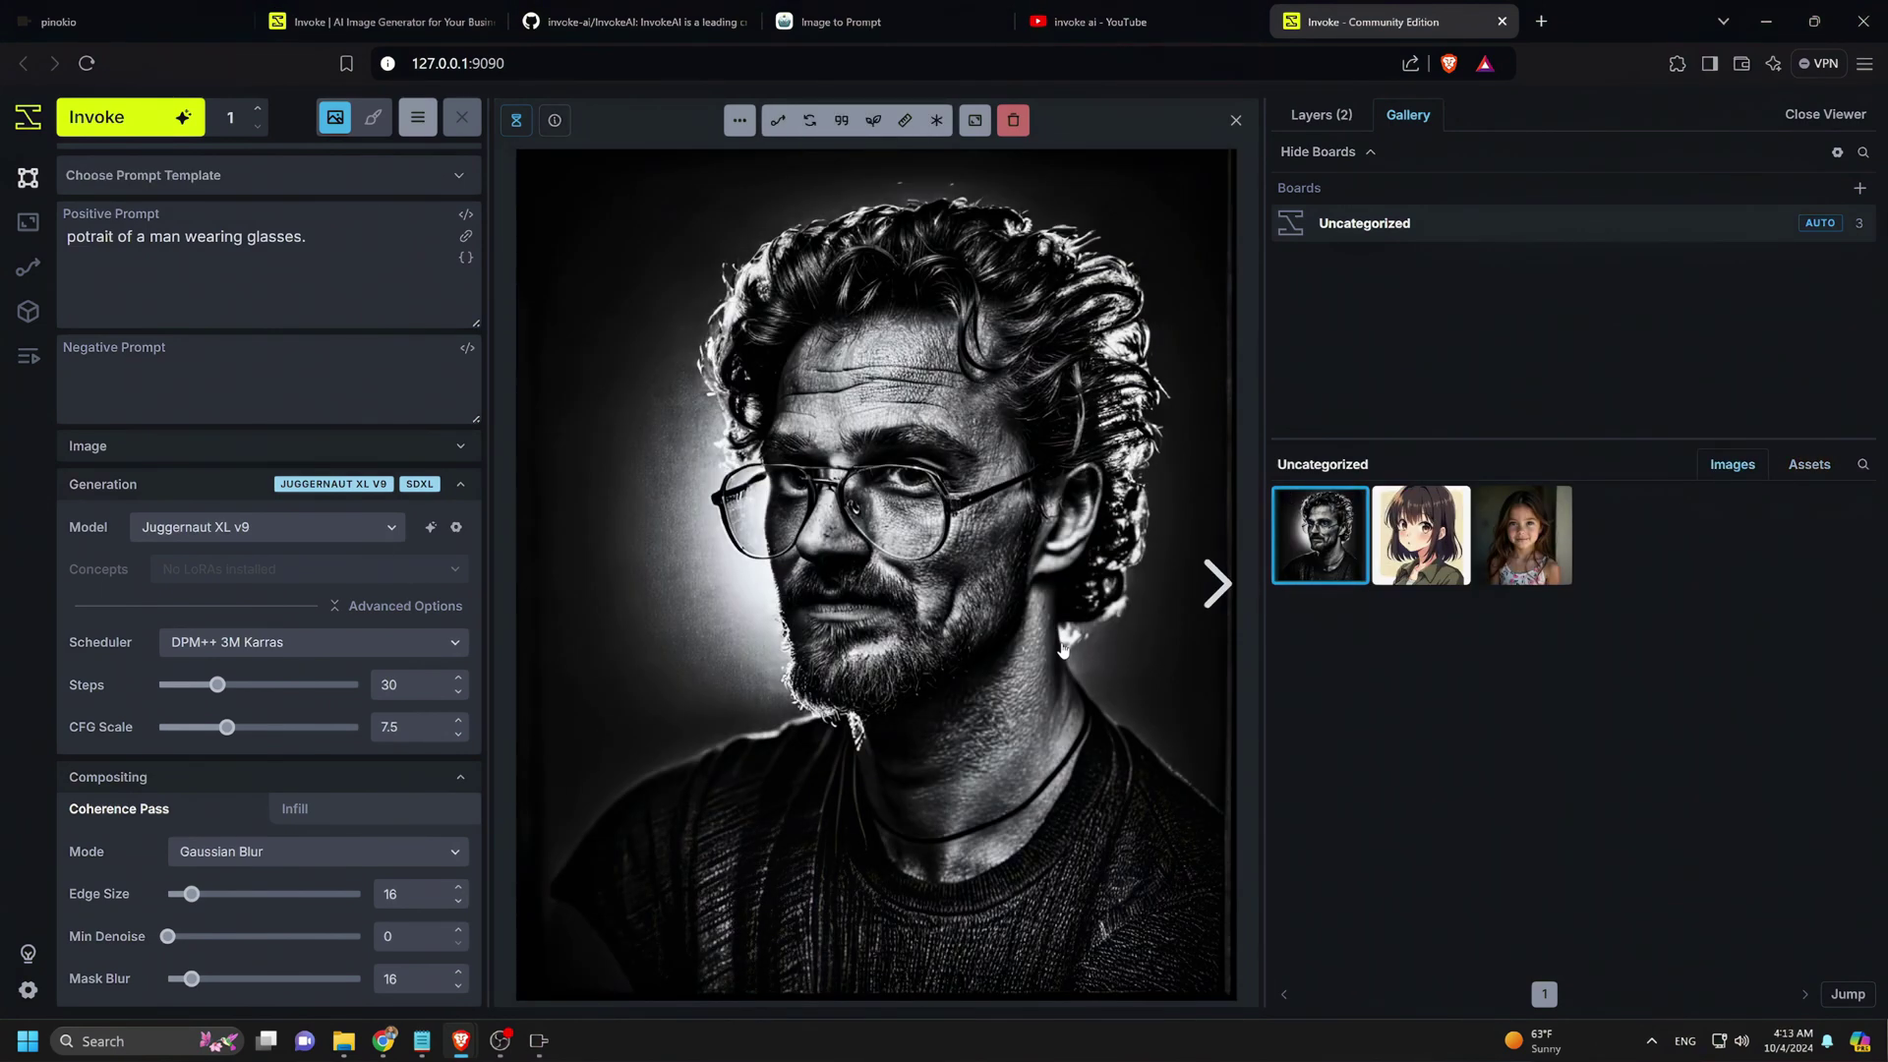
- Upscale the glasses portrait 4x with RealESRGAN_x4plus to 2816×3328, default VAE at FP16
{"action": "left_click", "coordinate": [27, 225]}
{"action": "left_click_drag", "start_coordinate": [848, 566], "coordinate": [132, 554]}
{"action": "scroll", "coordinate": [239, 952], "scroll_direction": "down", "scroll_amount": 1}
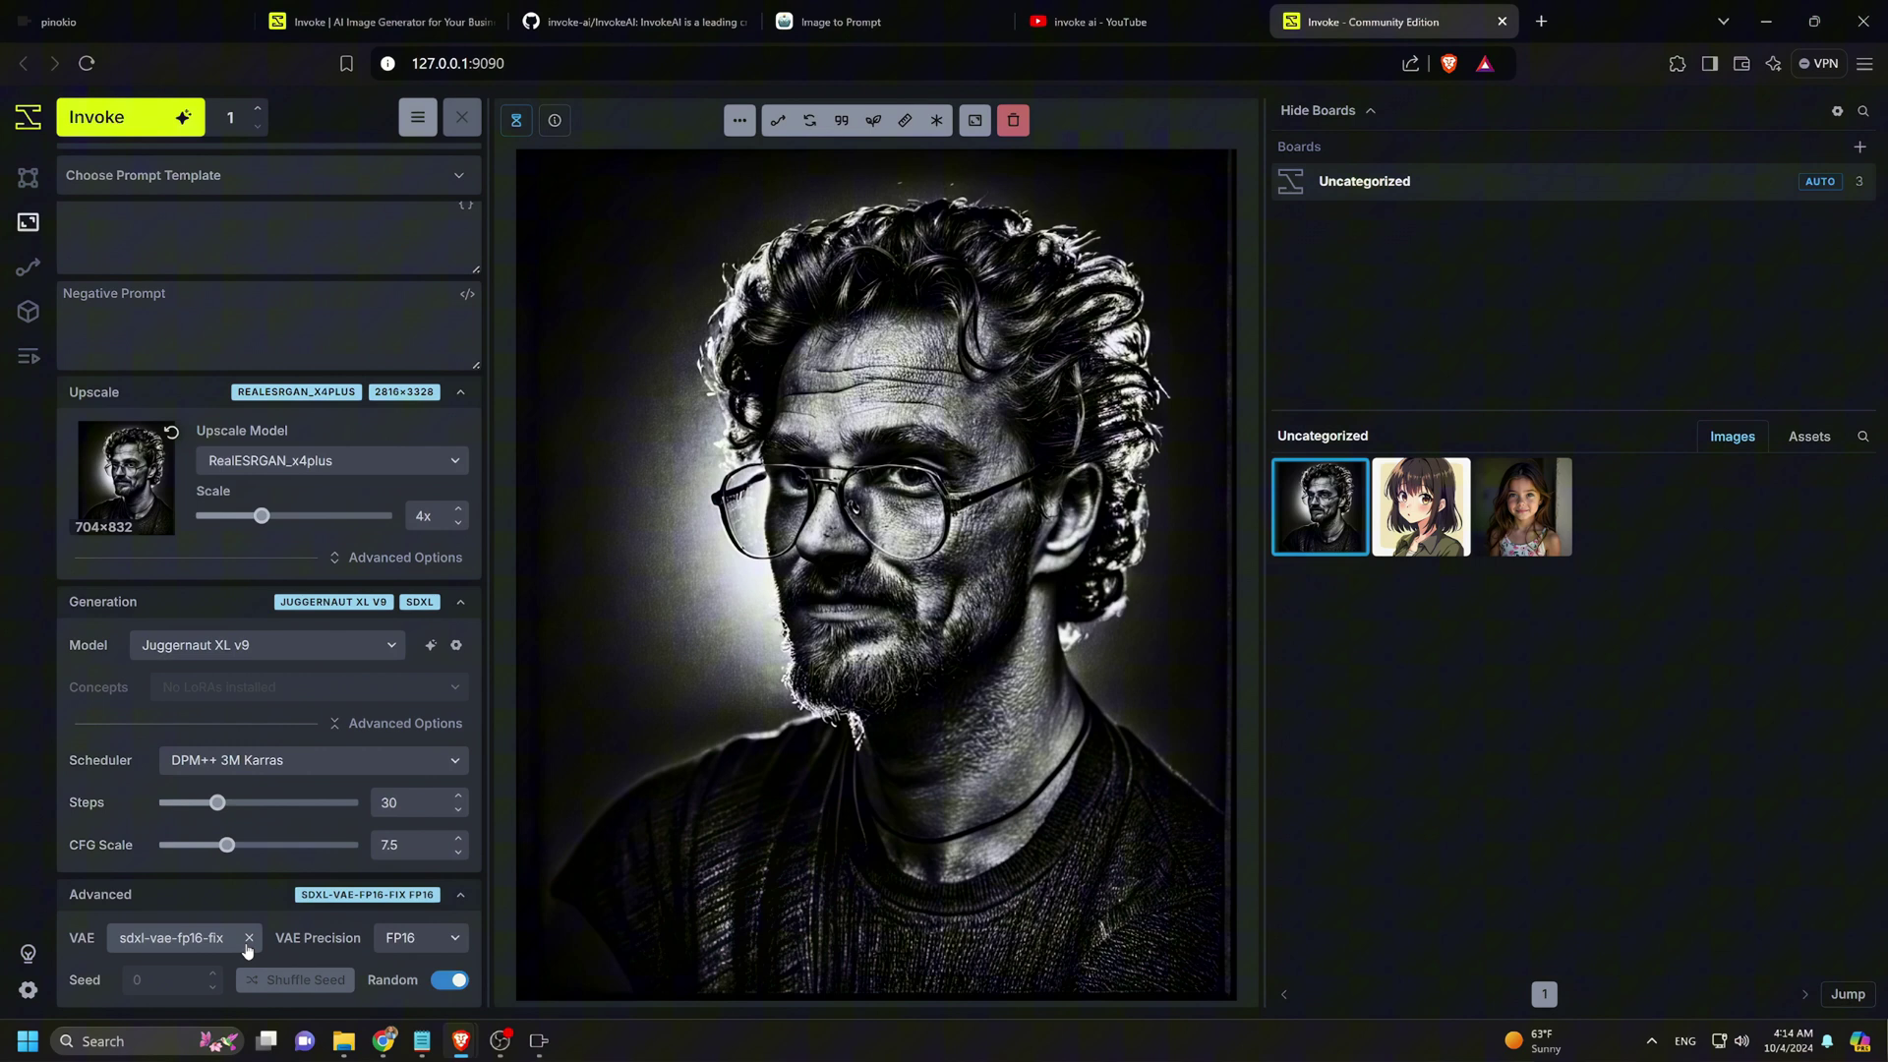
{"action": "left_click", "coordinate": [249, 940]}
{"action": "left_click", "coordinate": [450, 942]}
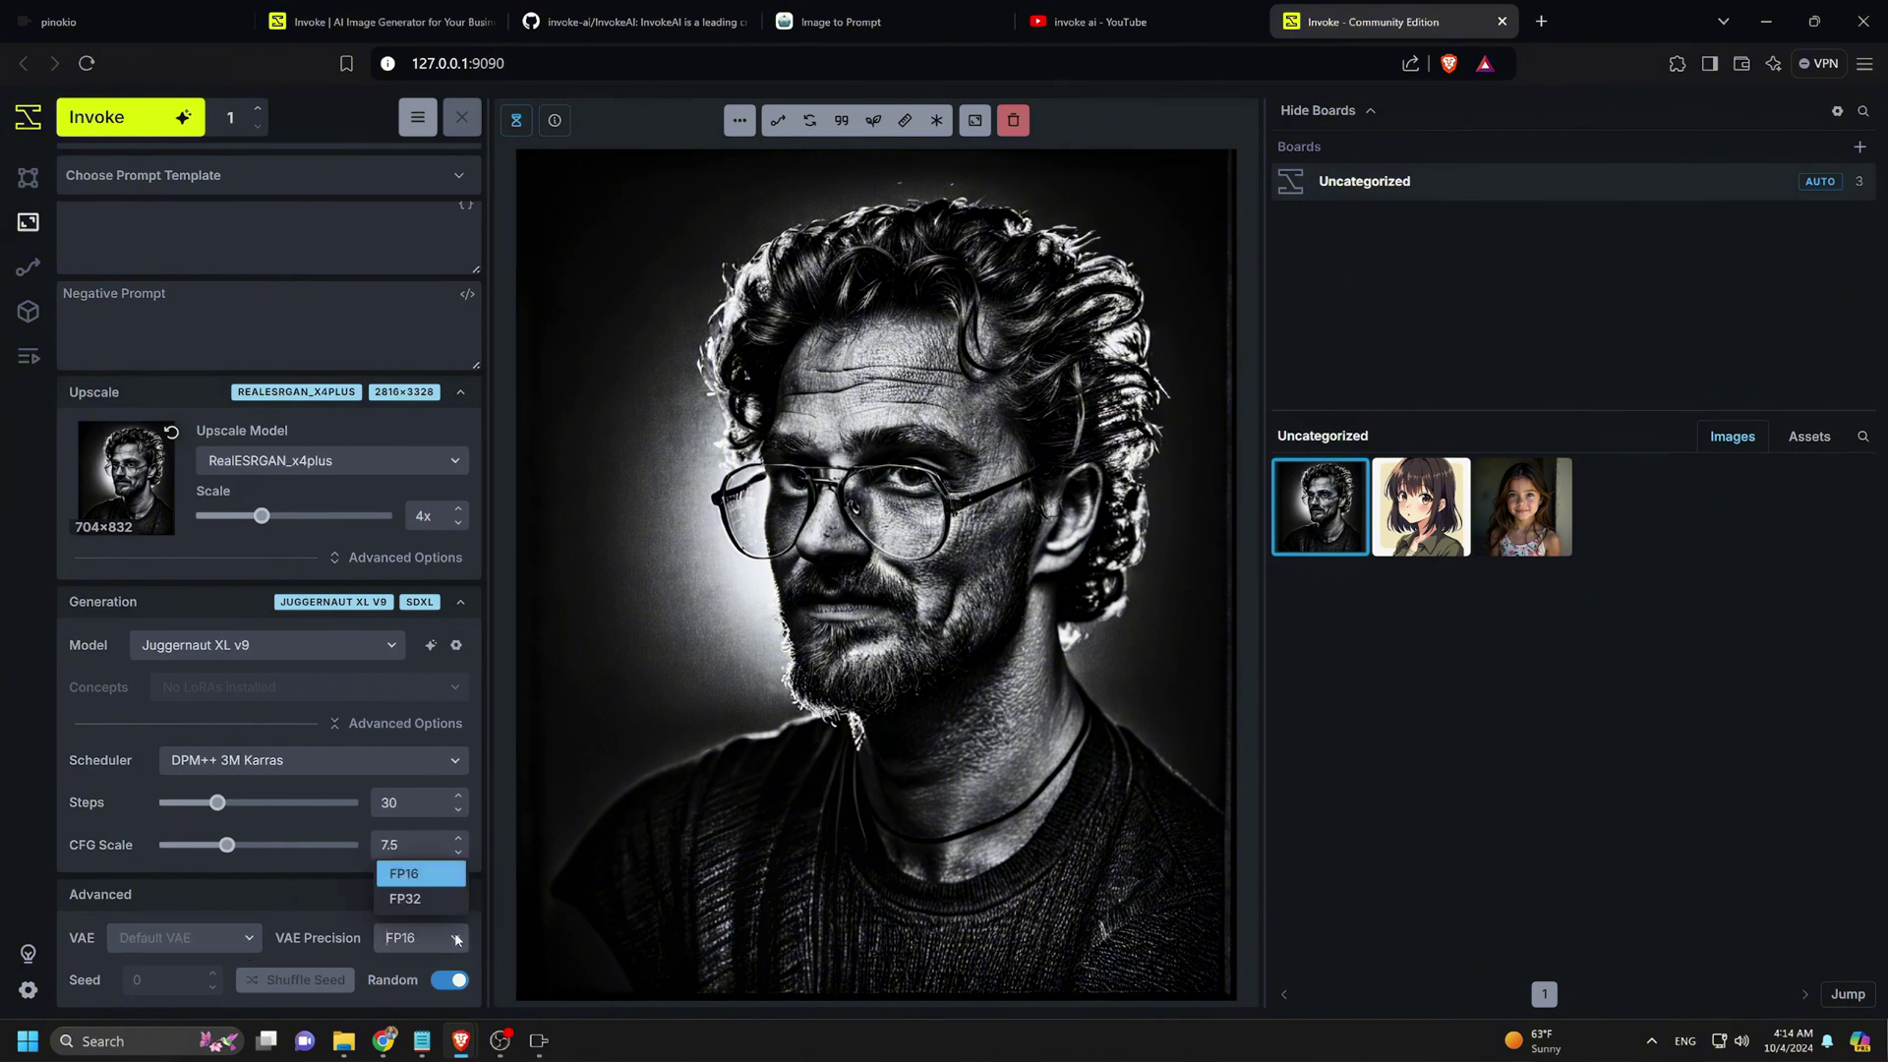
{"action": "left_click", "coordinate": [325, 937]}
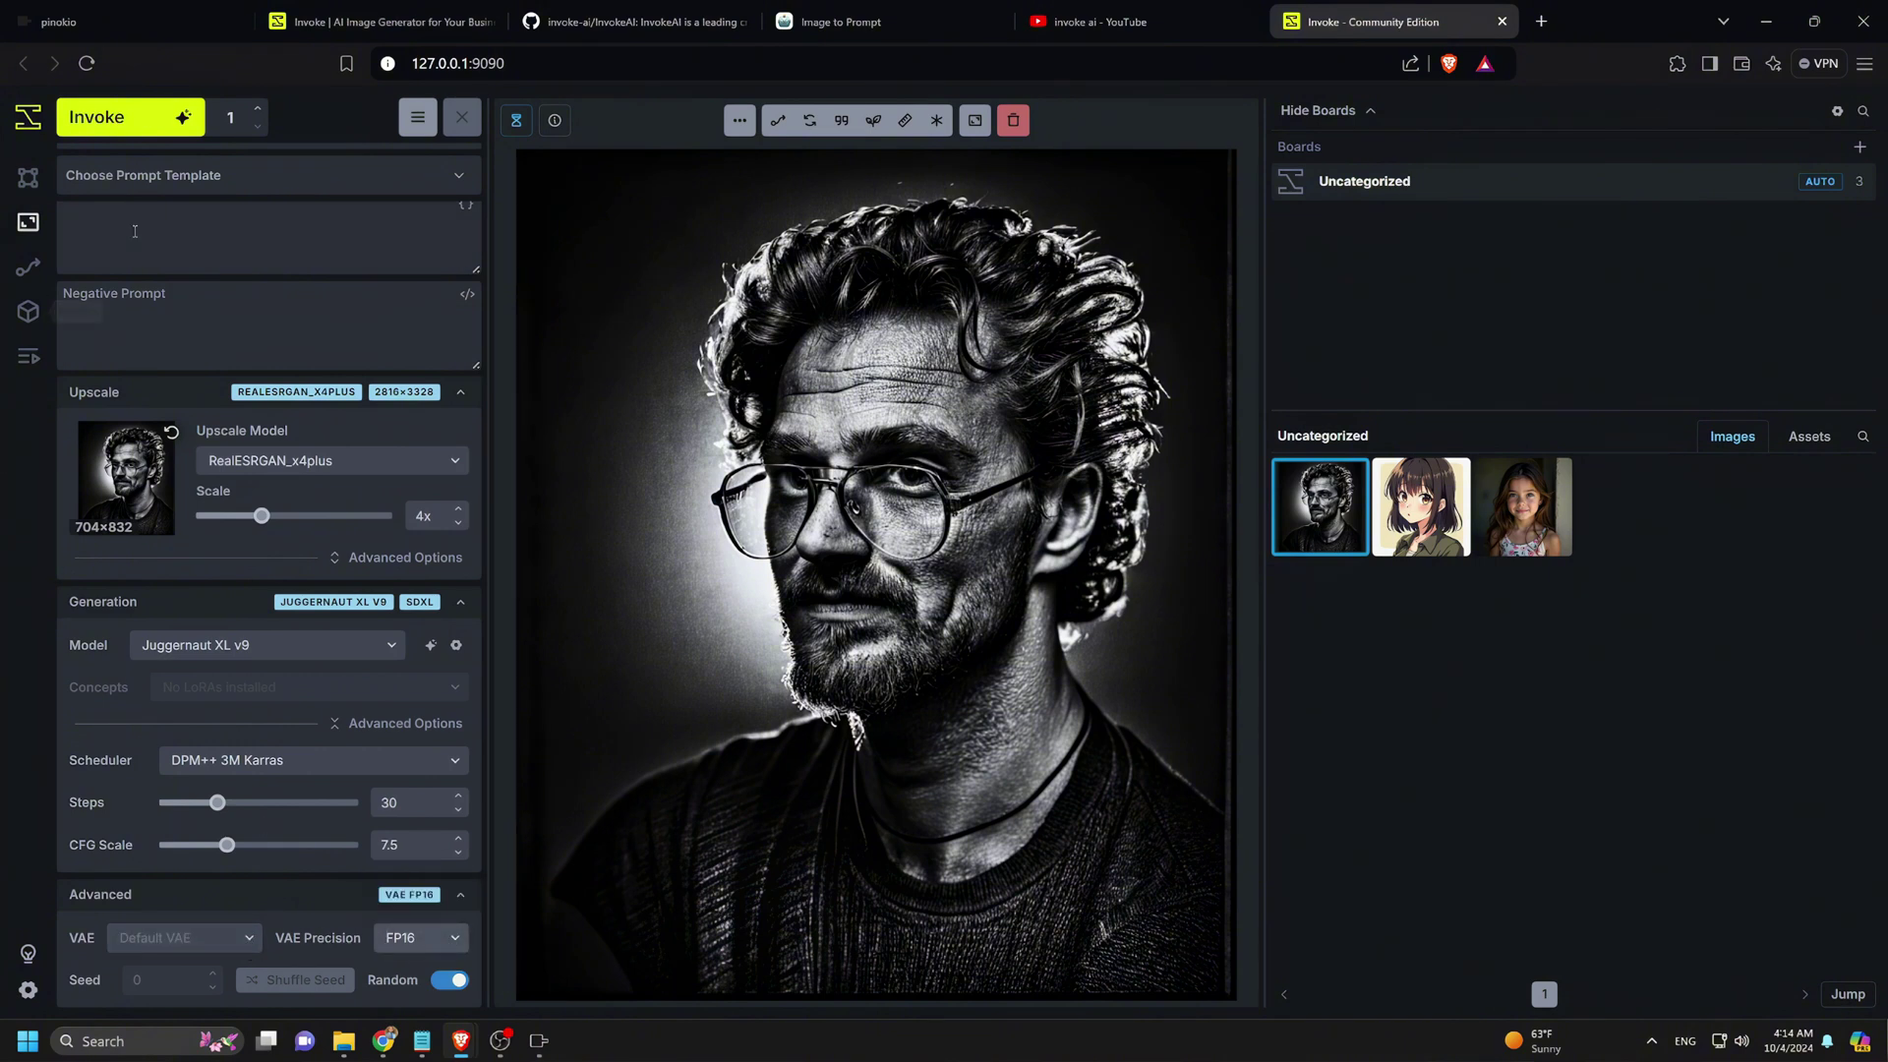
{"action": "left_click", "coordinate": [118, 117]}
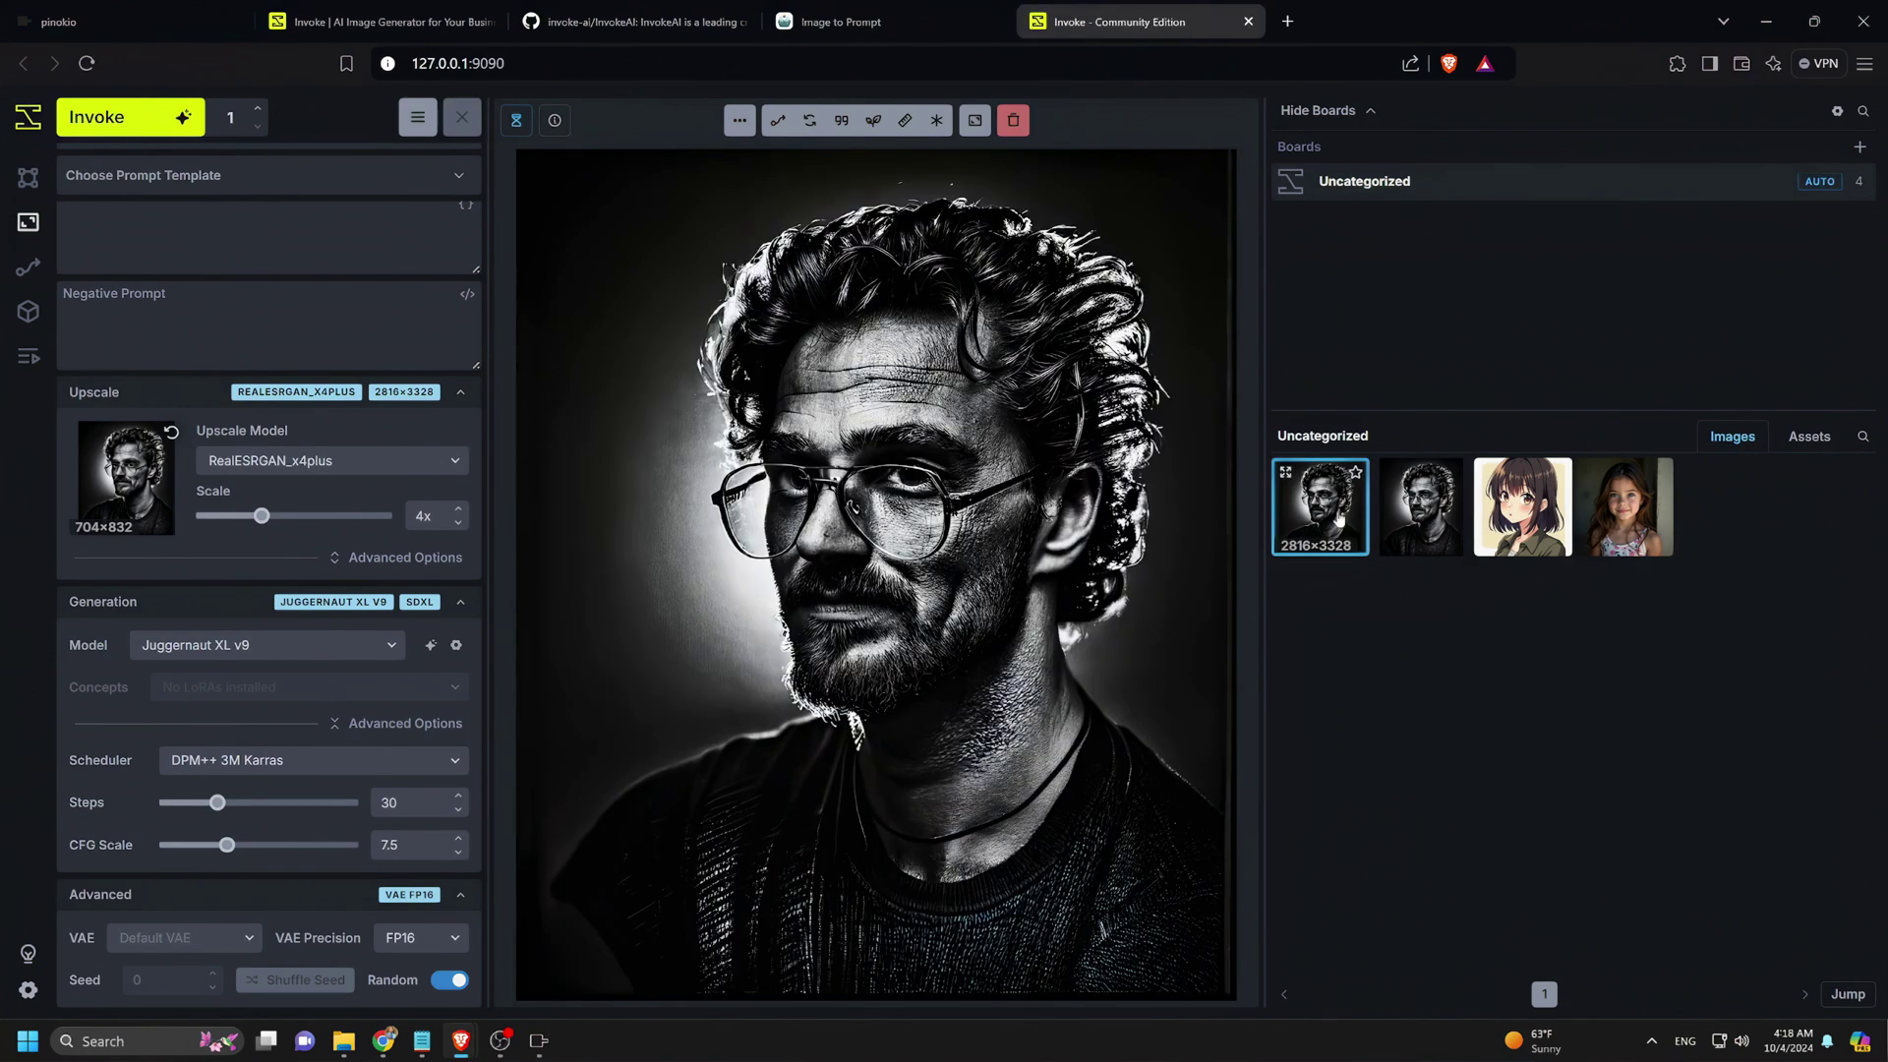
- Upscale the 1024×1024 smiling girl photo 4x to 4096×4096 with RealESRGAN_x4plus
{"action": "left_click", "coordinate": [1615, 517]}
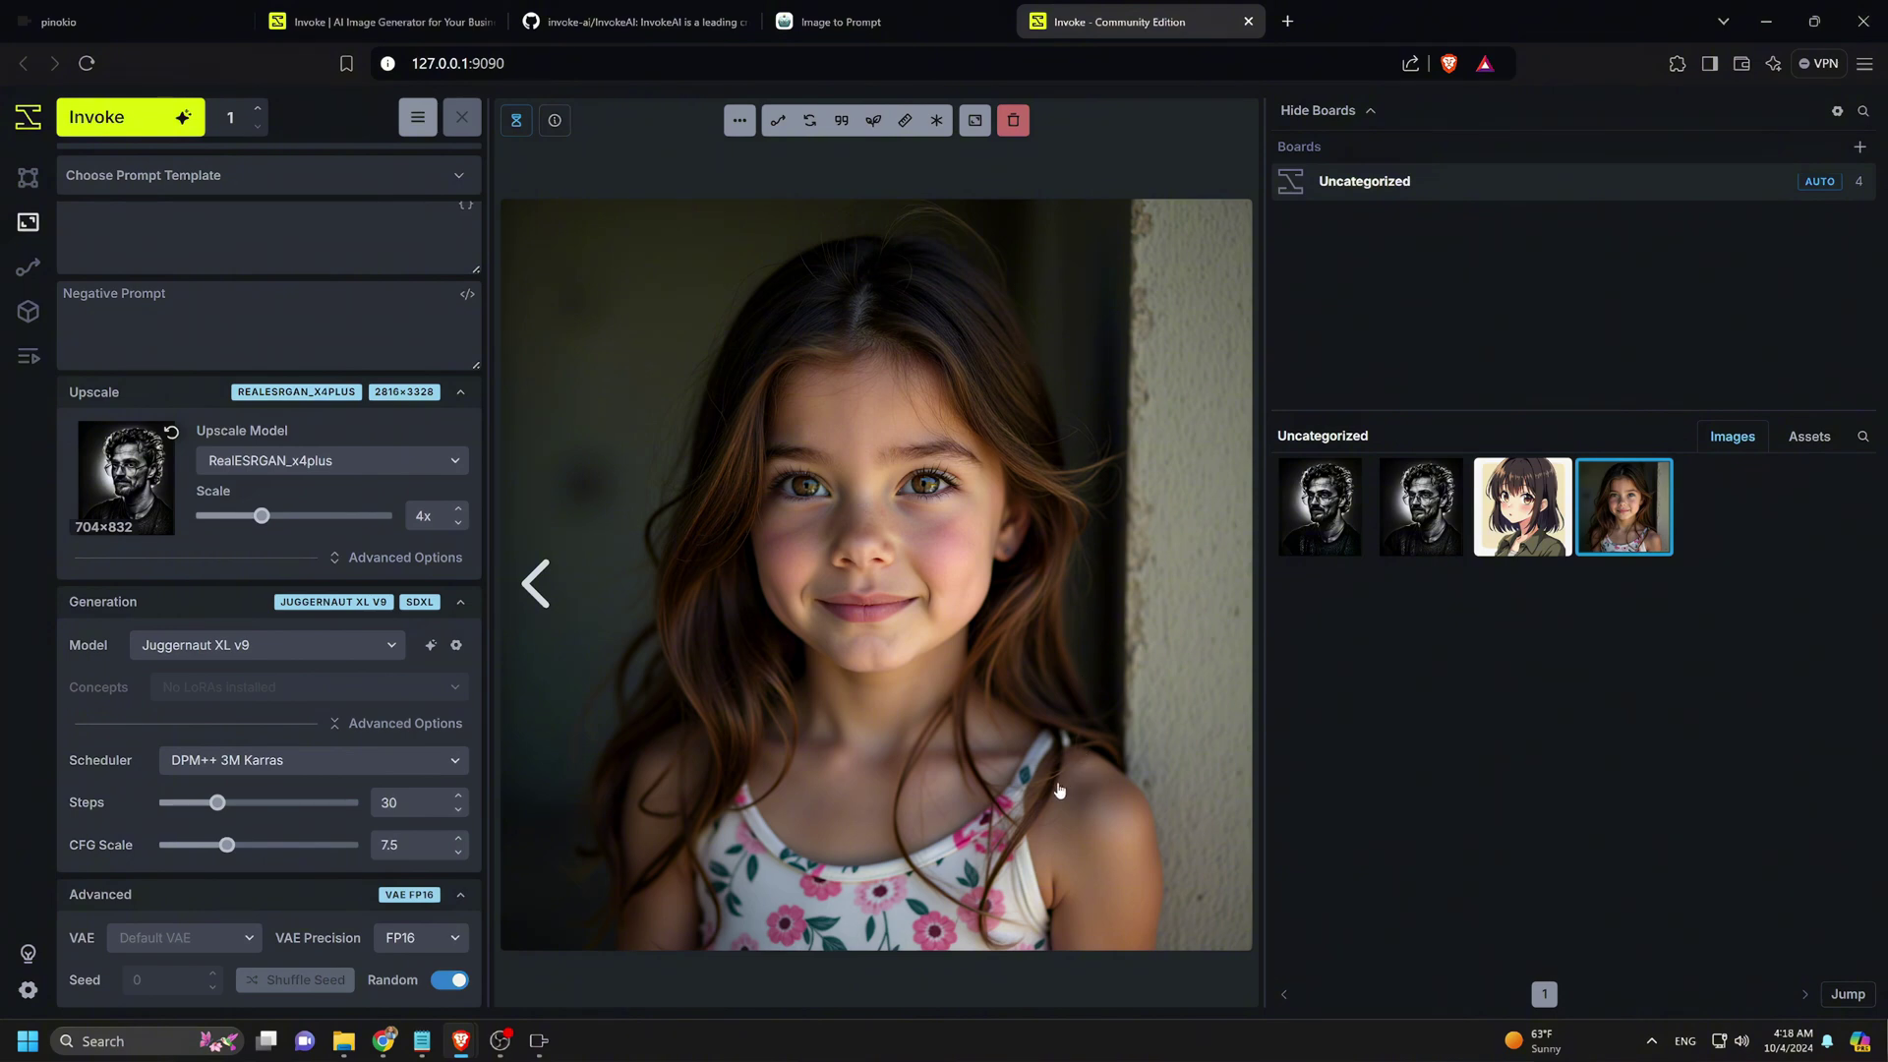
{"action": "left_click_drag", "start_coordinate": [687, 548], "coordinate": [145, 479]}
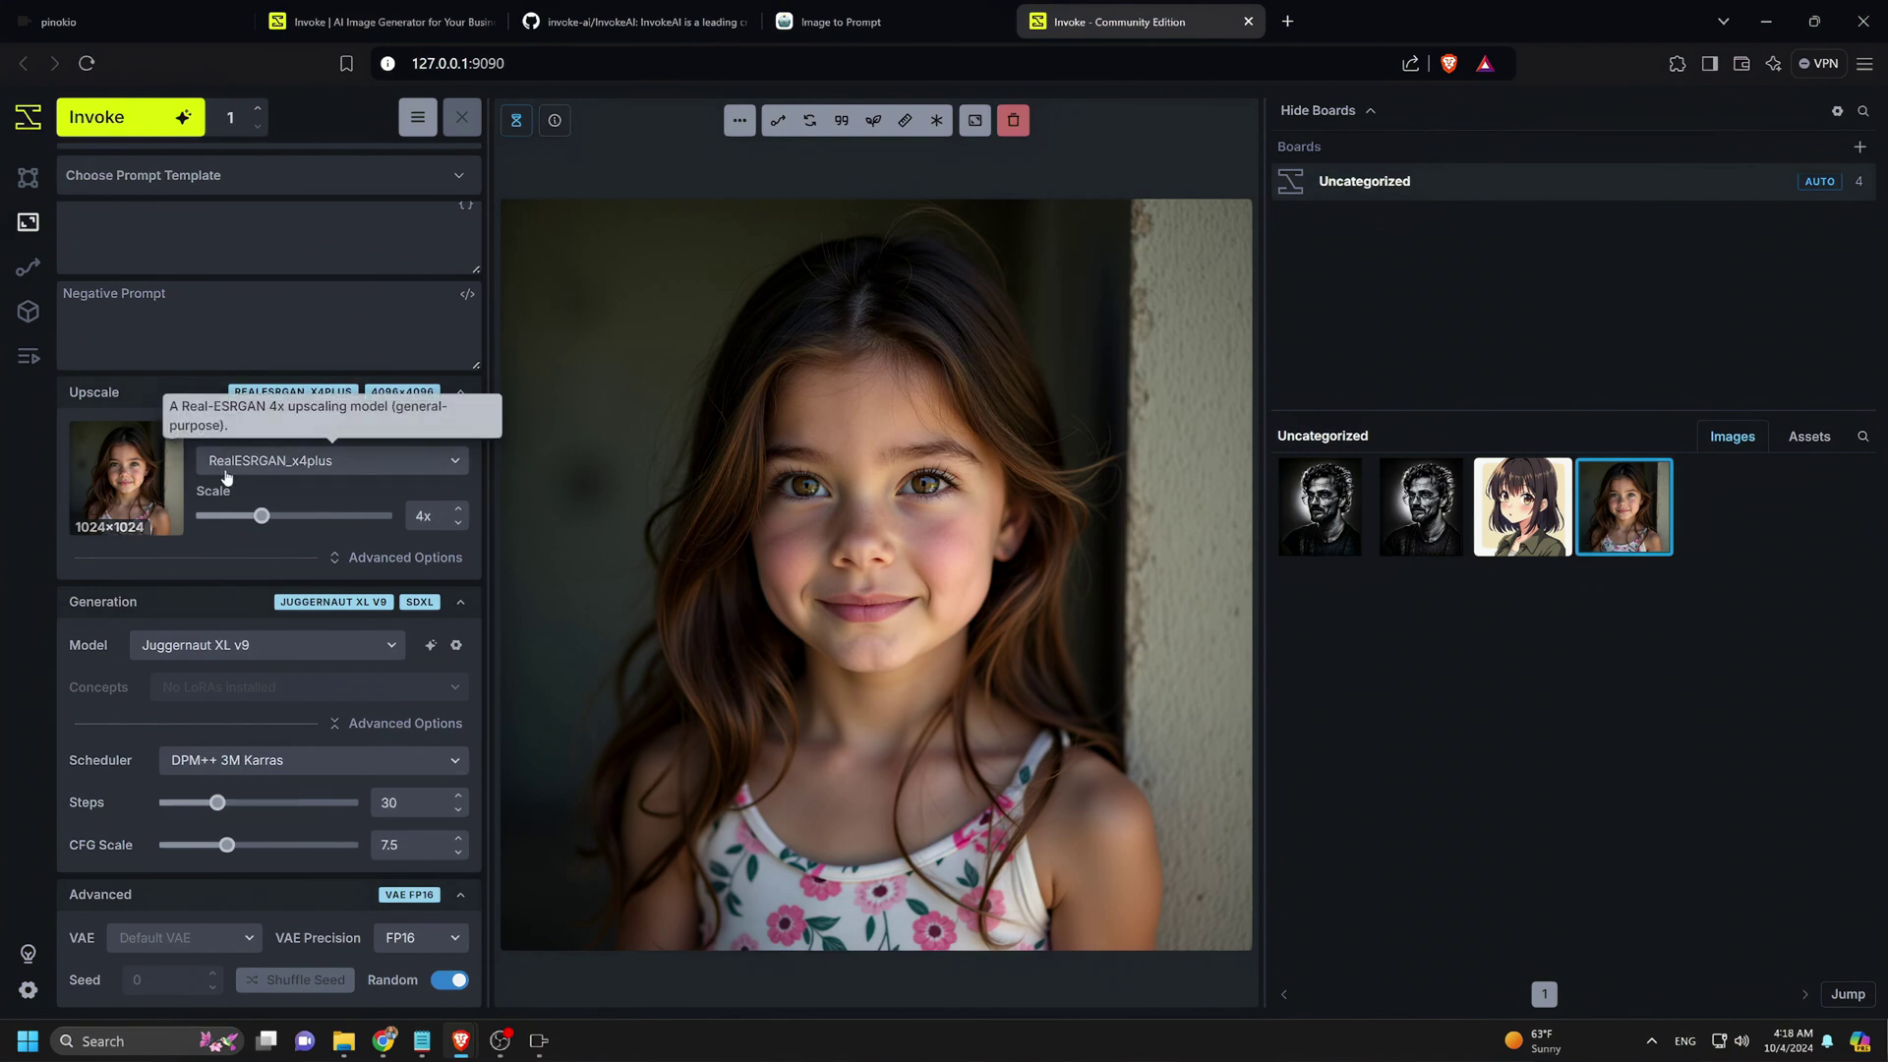
{"action": "left_click", "coordinate": [105, 120]}
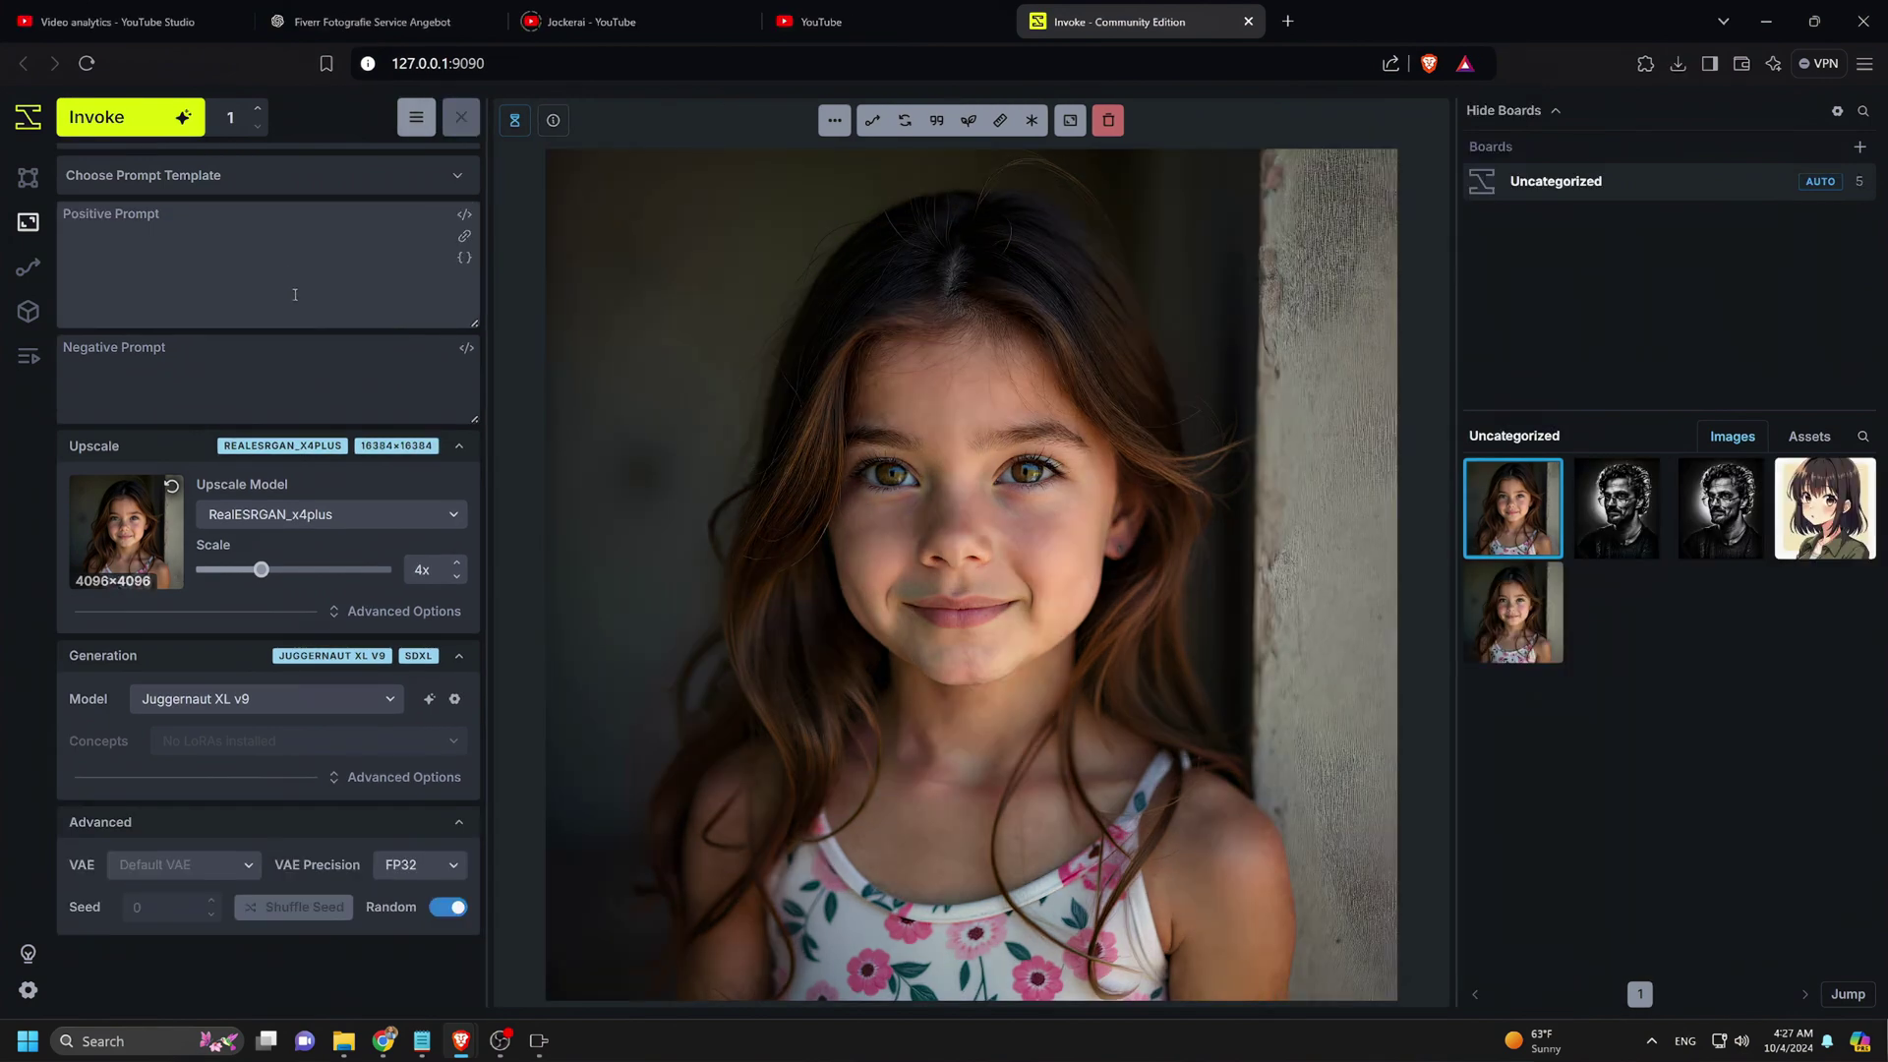
{"action": "left_click", "coordinate": [1514, 615]}
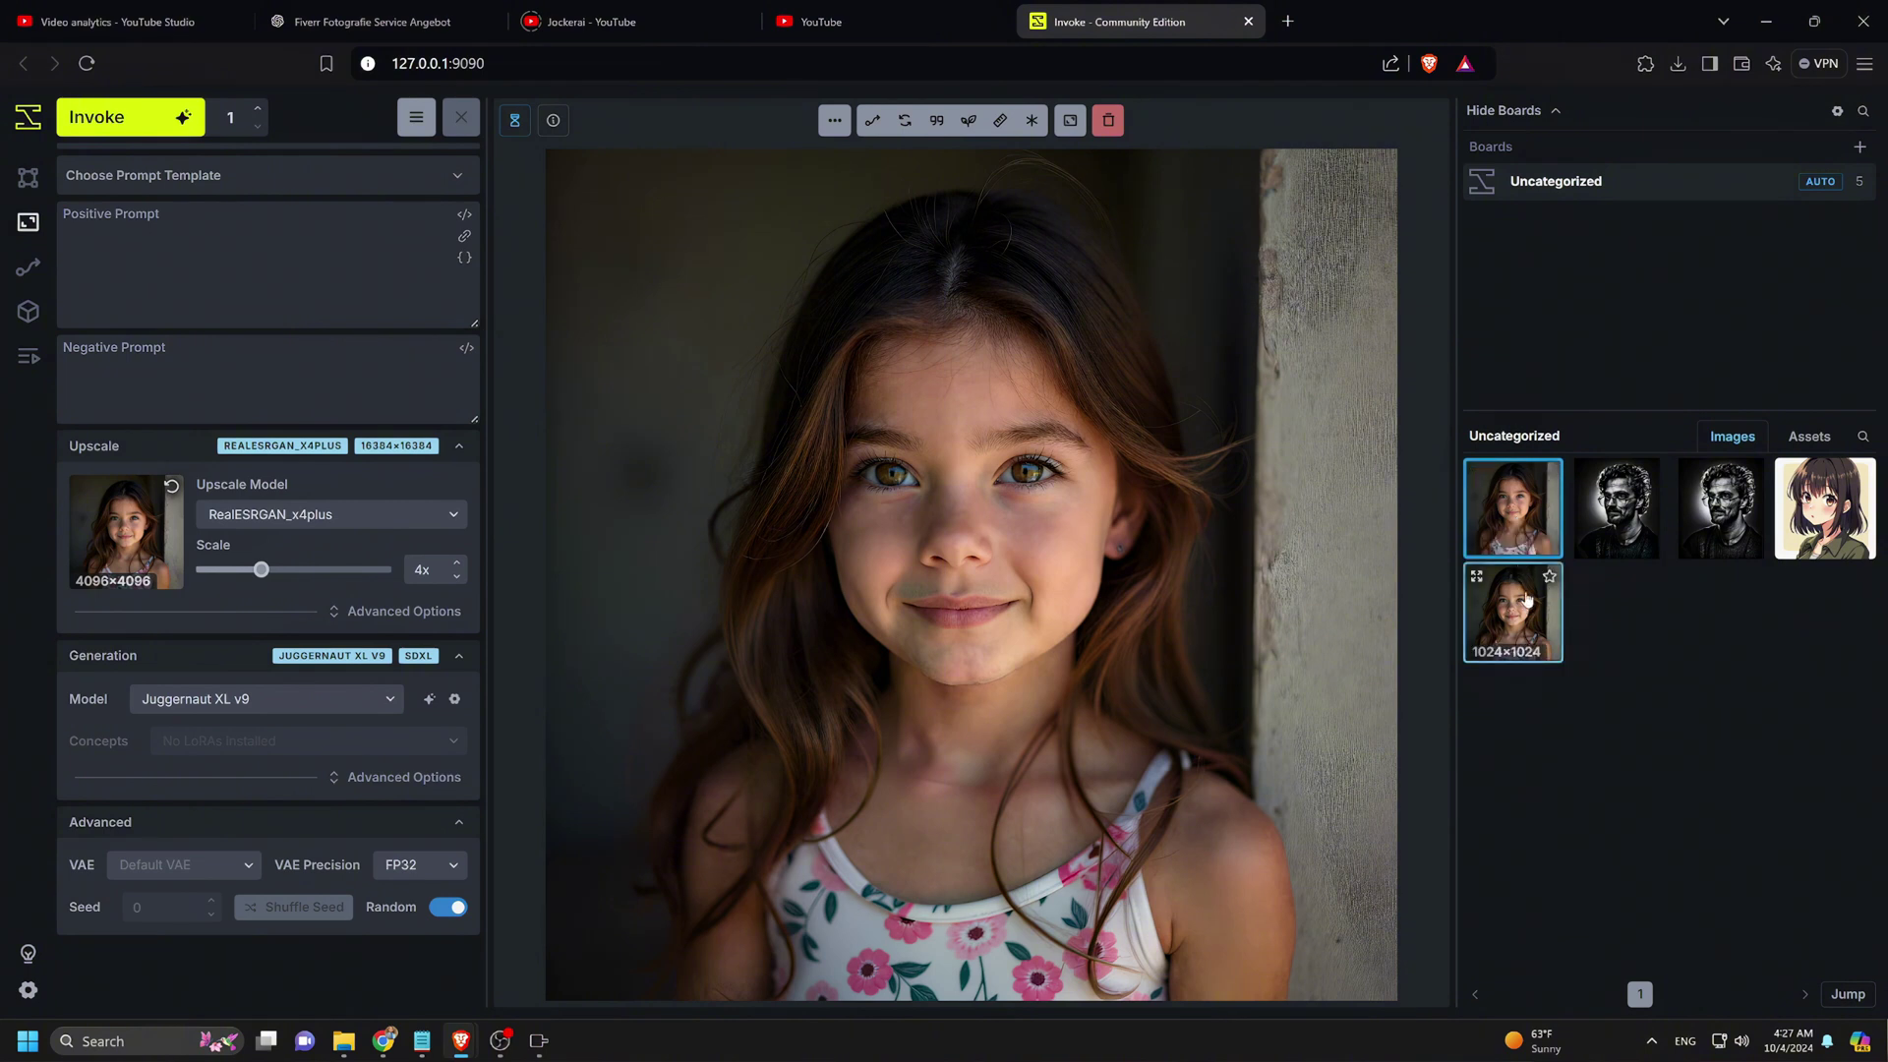
{"action": "left_click", "coordinate": [1527, 599]}
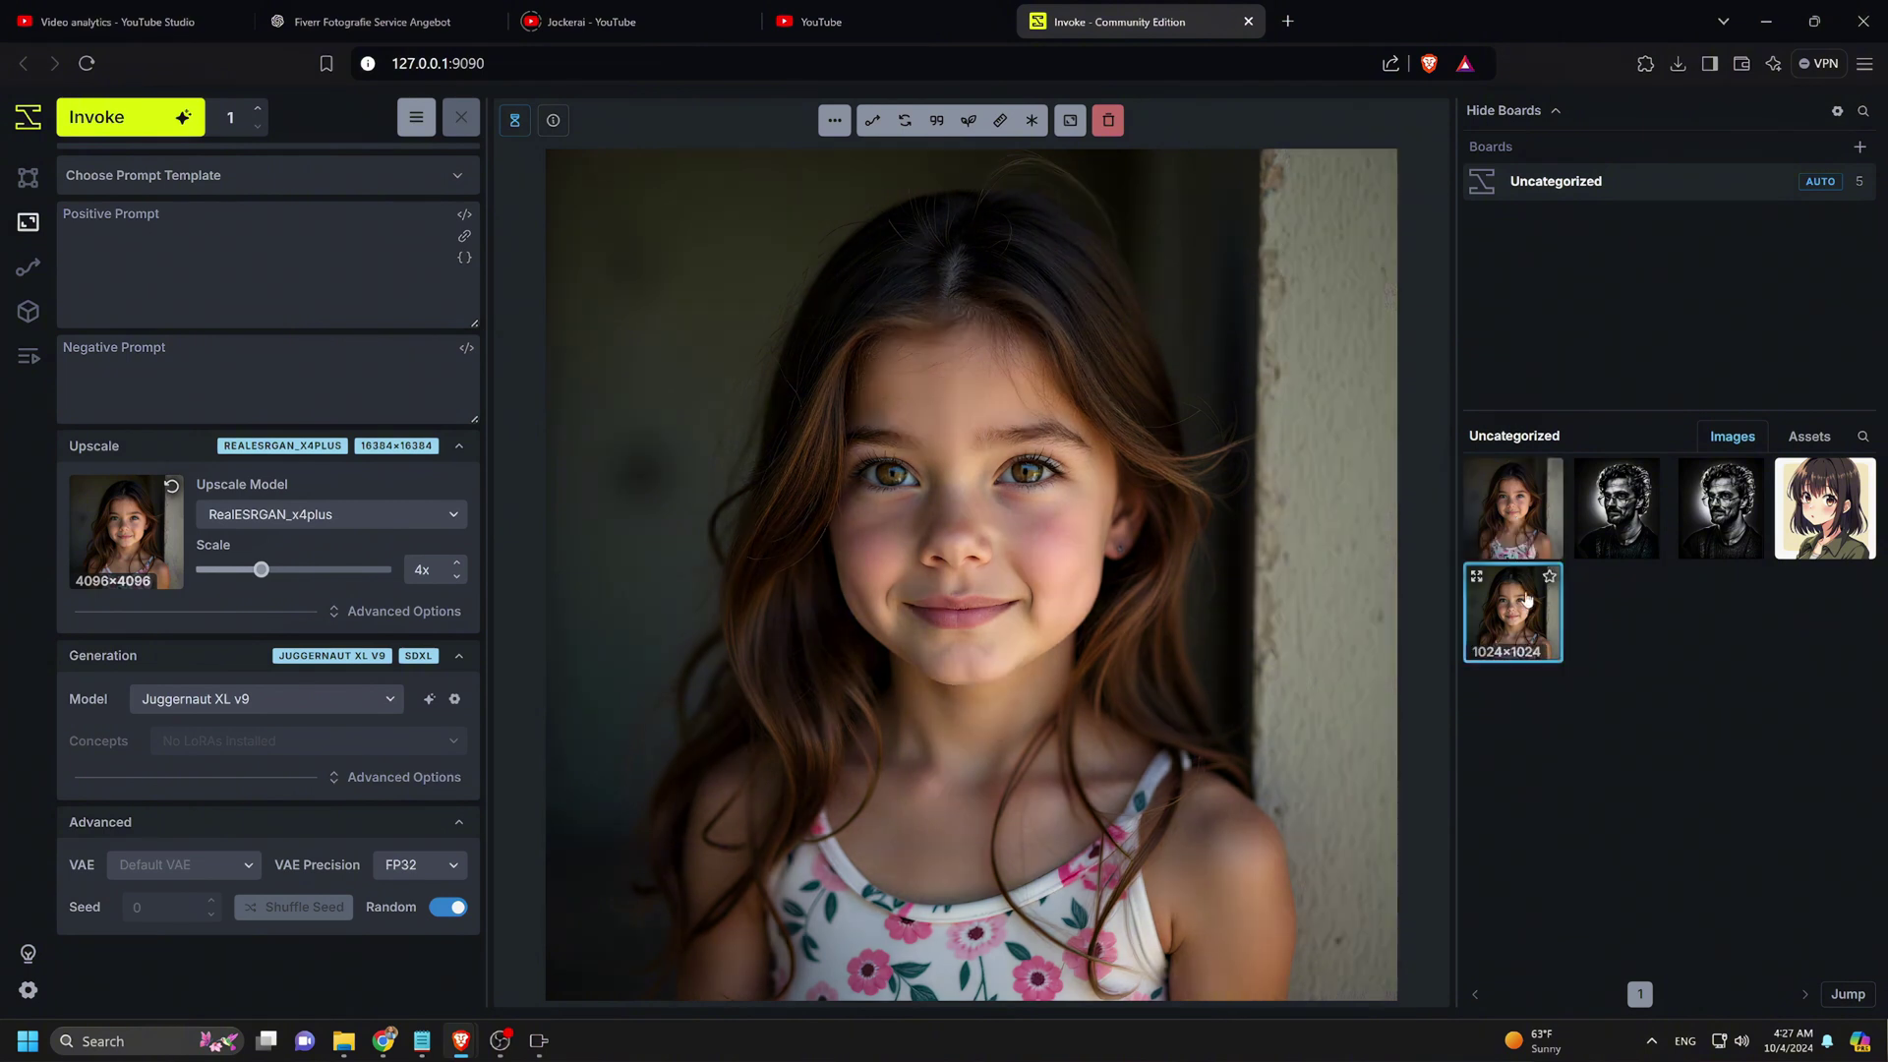
{"action": "left_click", "coordinate": [1517, 516]}
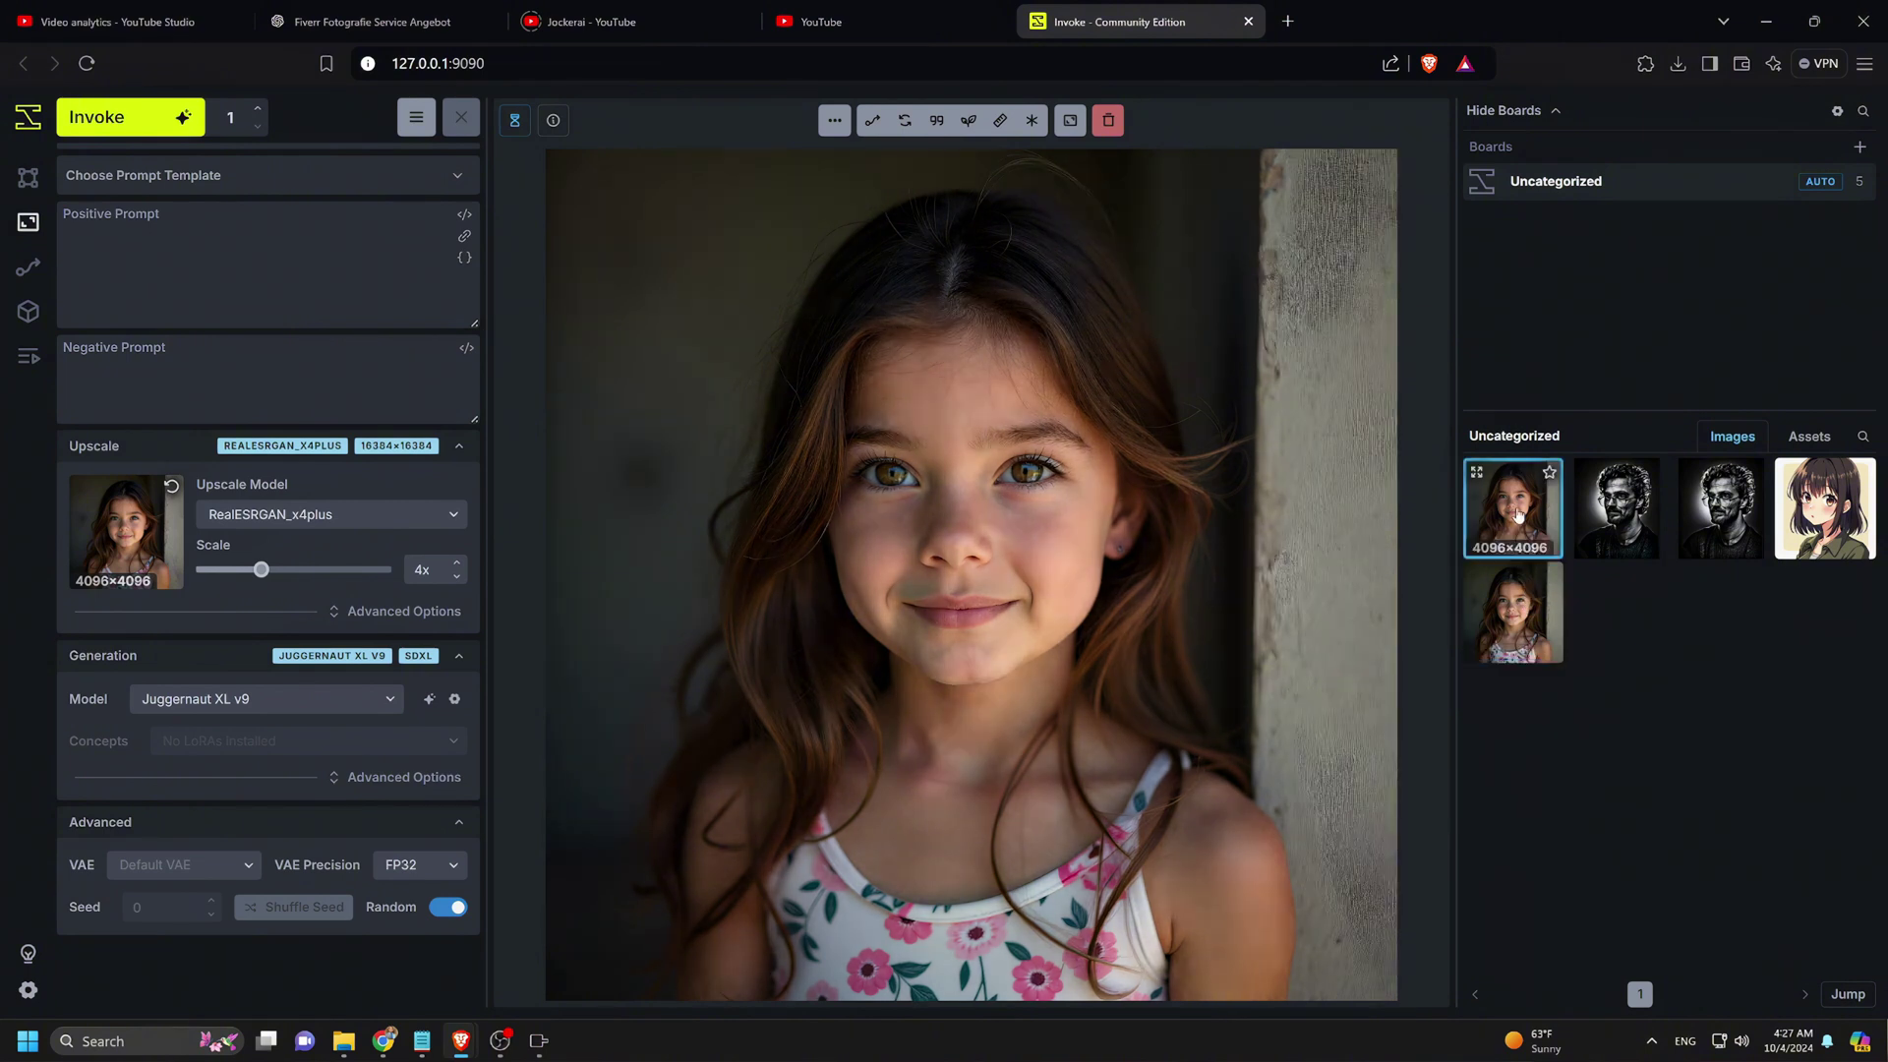
{"action": "left_click", "coordinate": [1517, 613]}
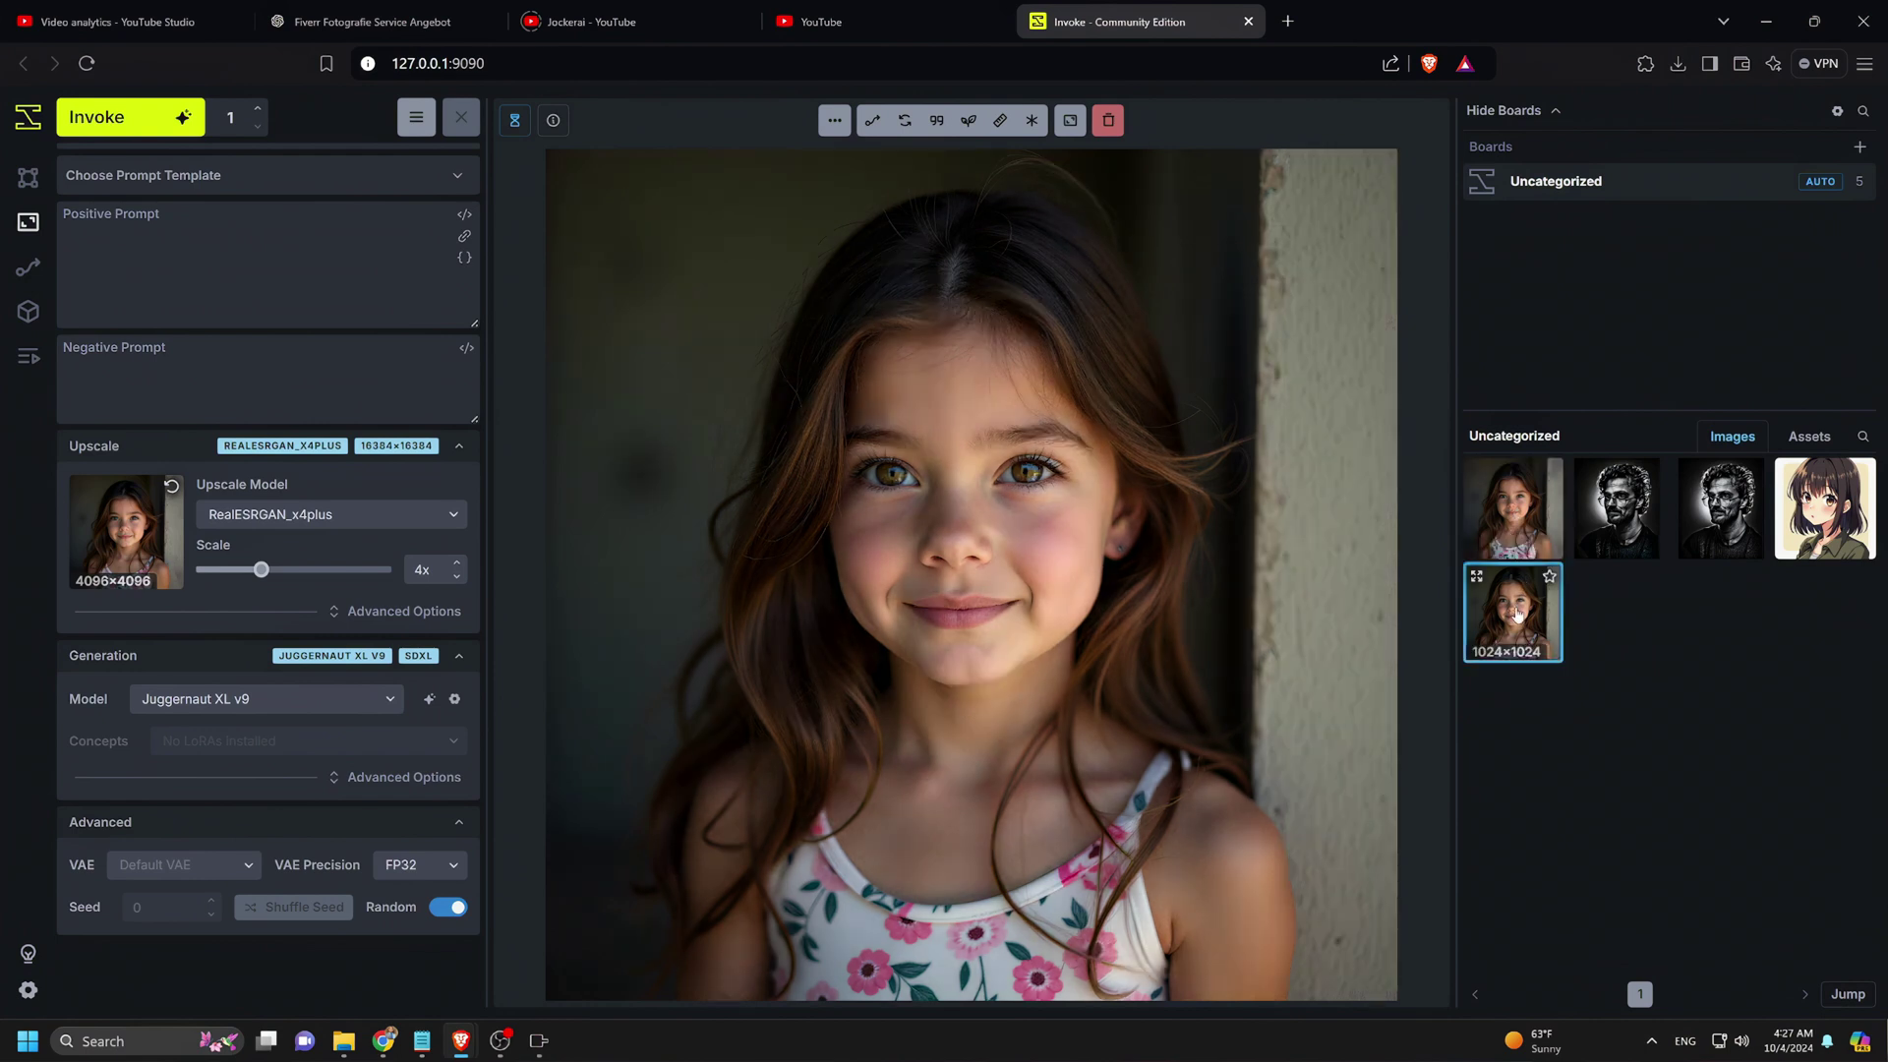
{"action": "left_click", "coordinate": [1515, 532]}
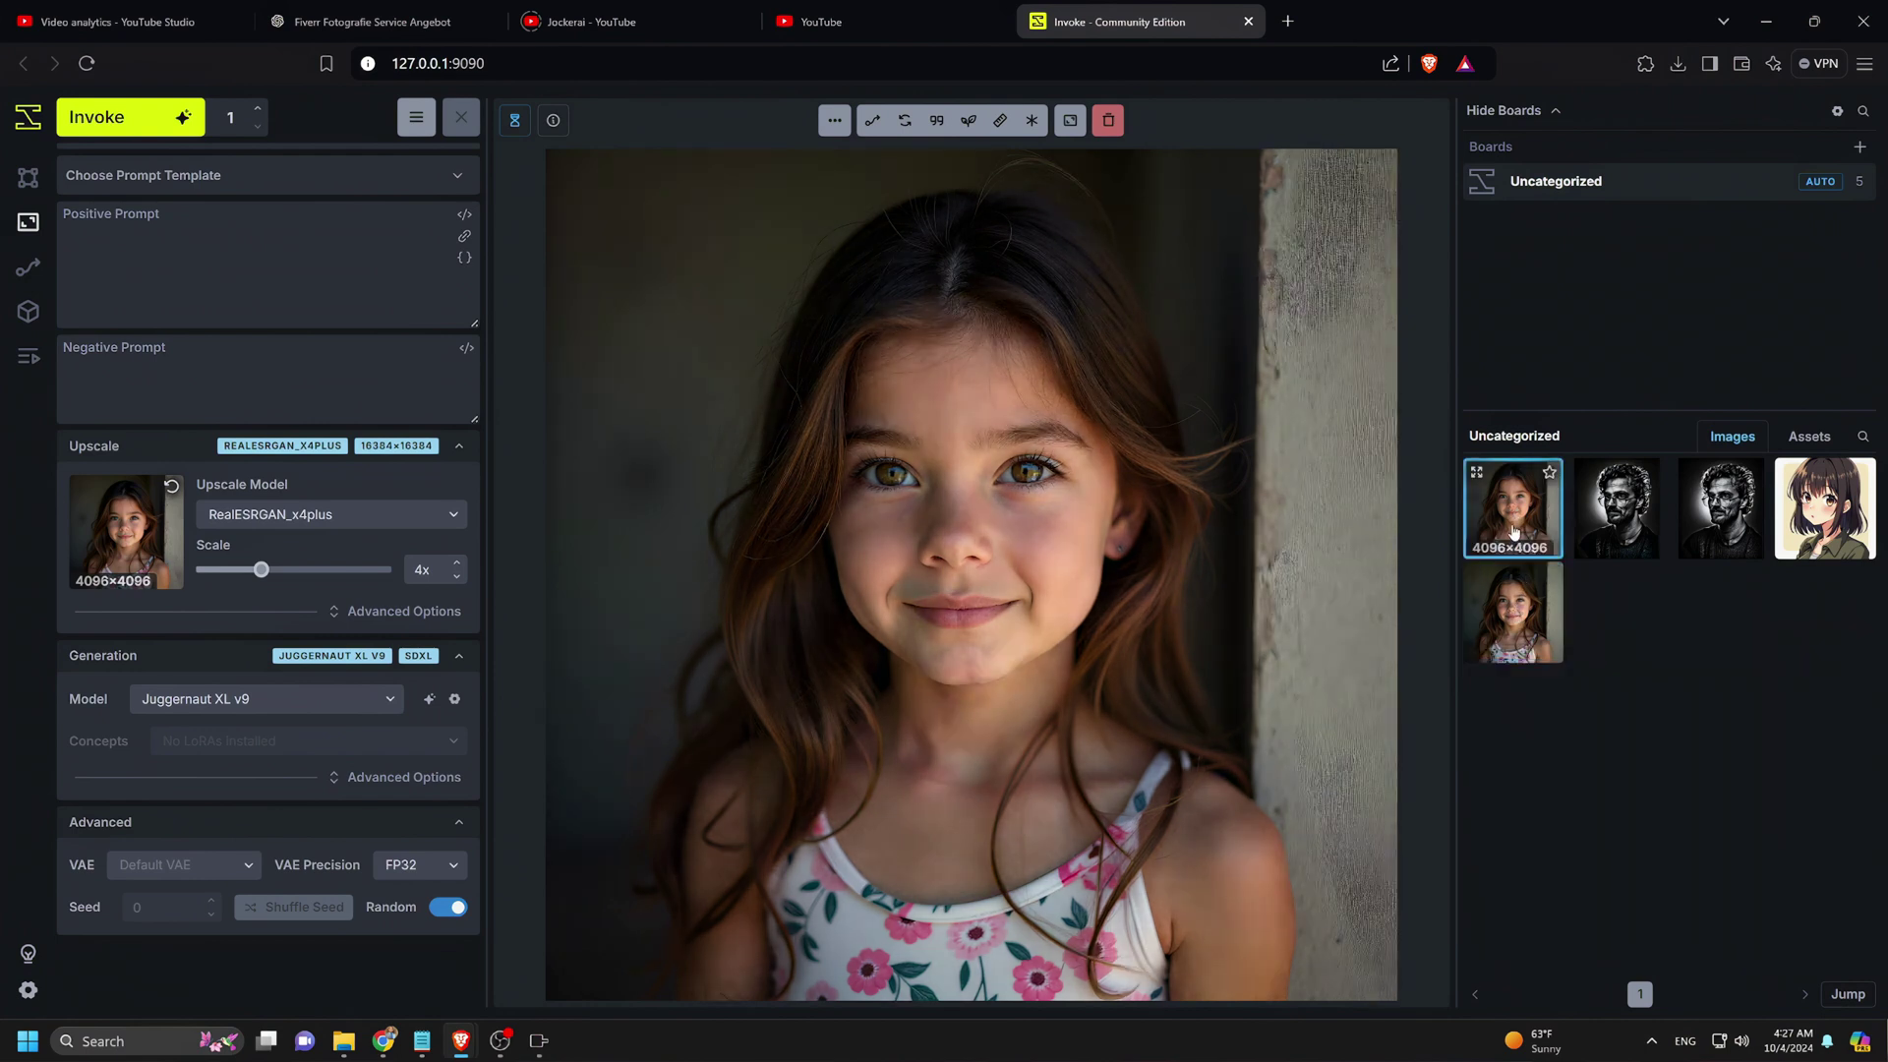
{"action": "left_click", "coordinate": [1521, 618]}
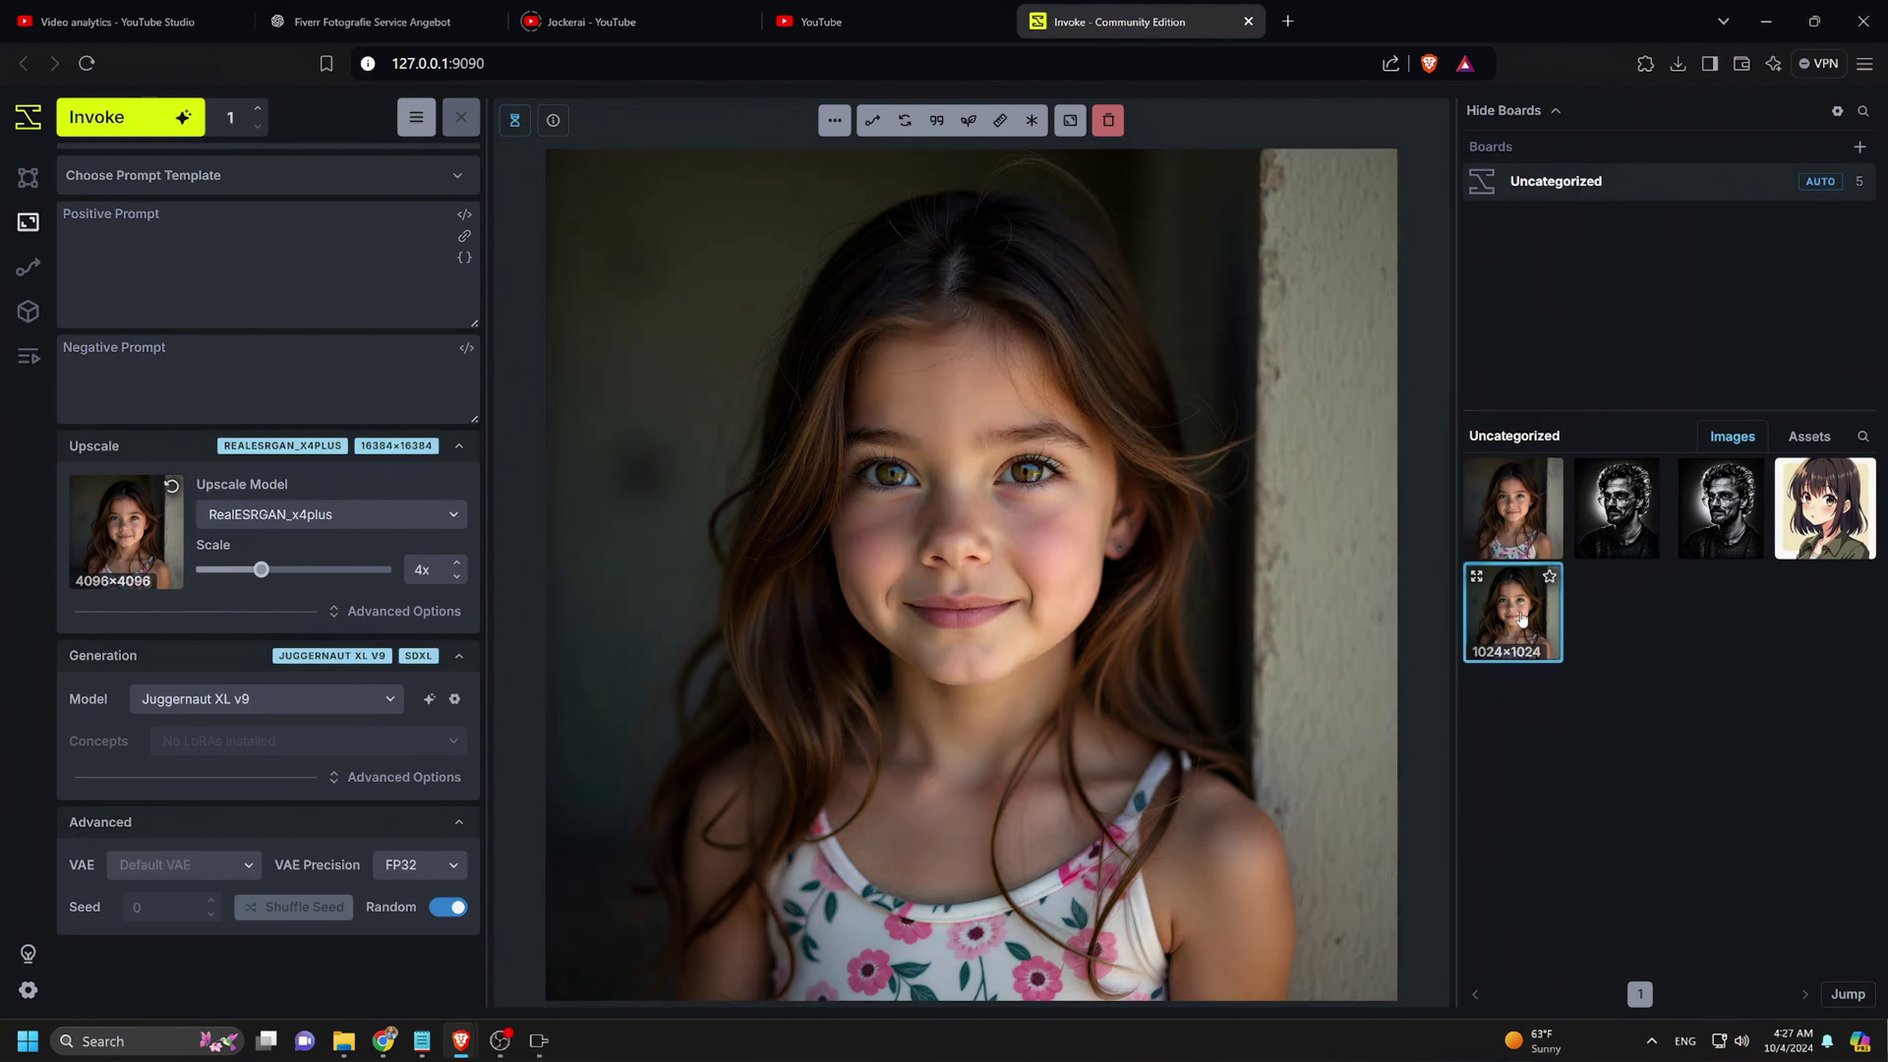
{"action": "left_click", "coordinate": [1515, 508]}
{"action": "left_click", "coordinate": [1512, 604]}
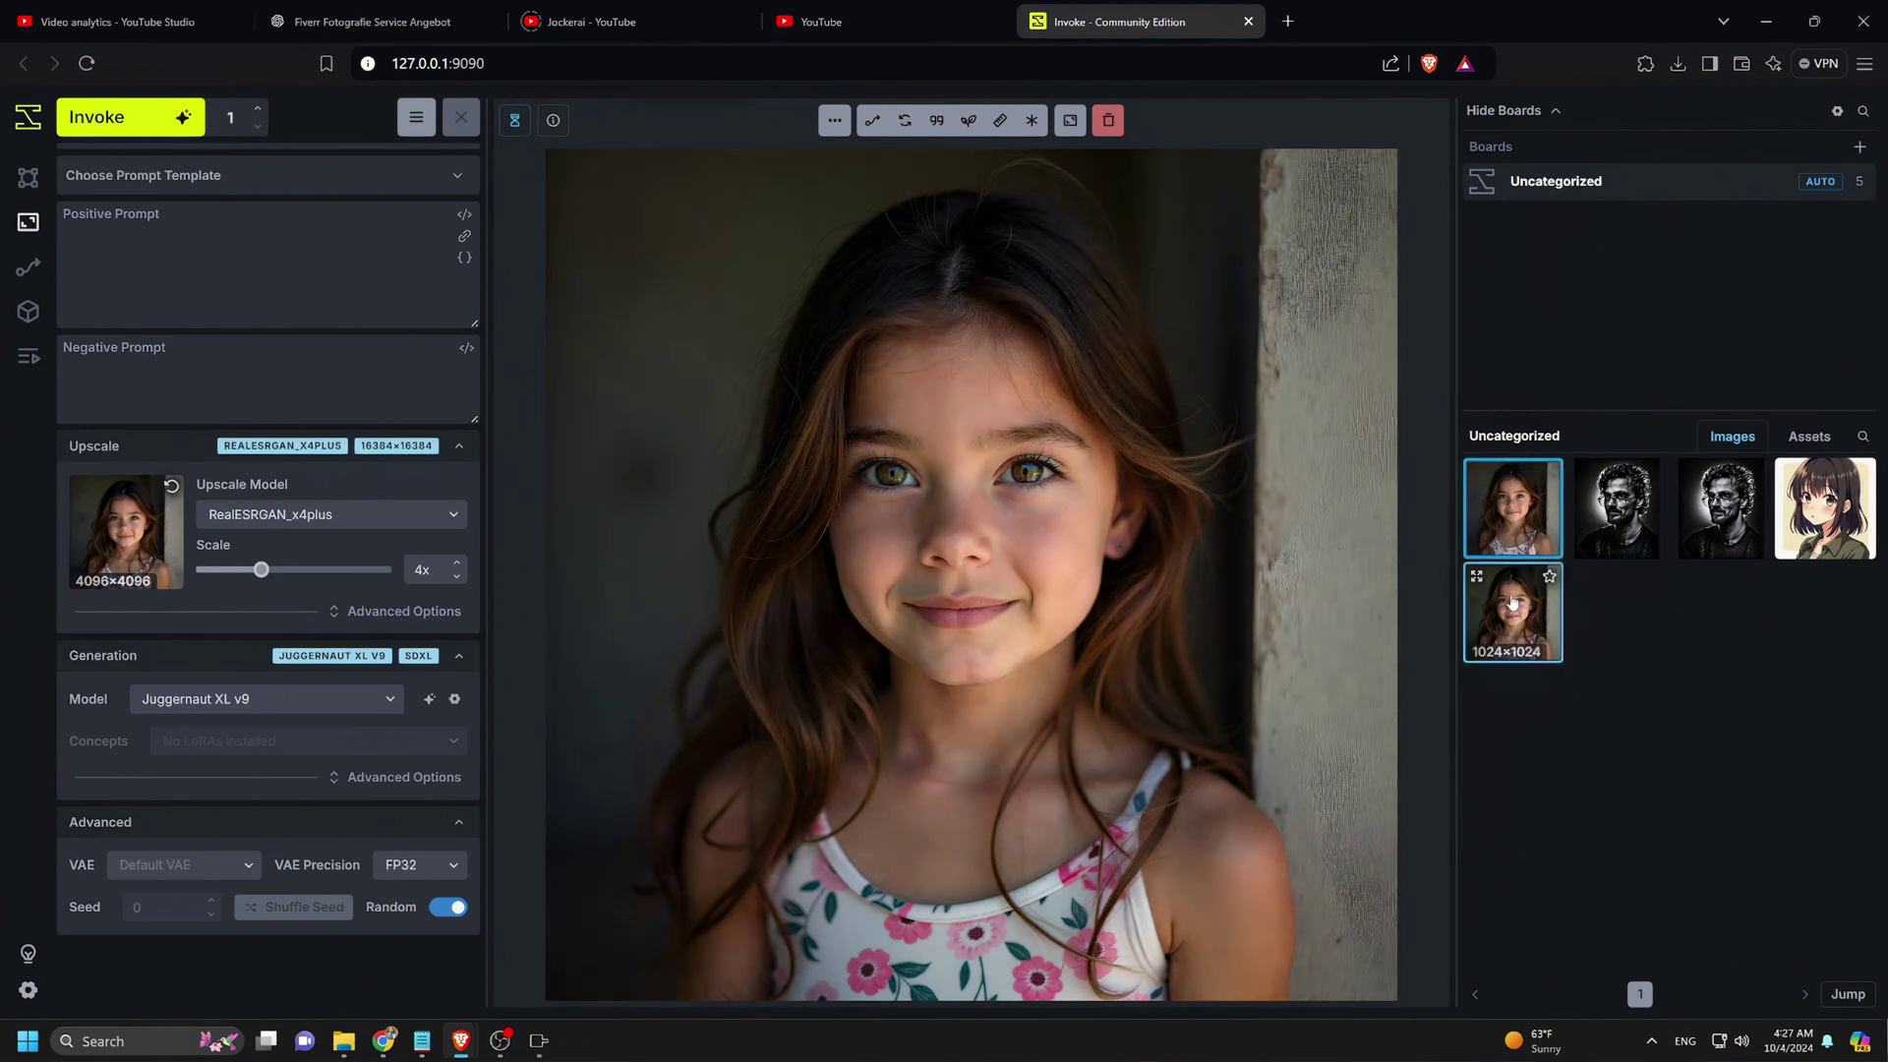
{"action": "left_click", "coordinate": [1512, 506]}
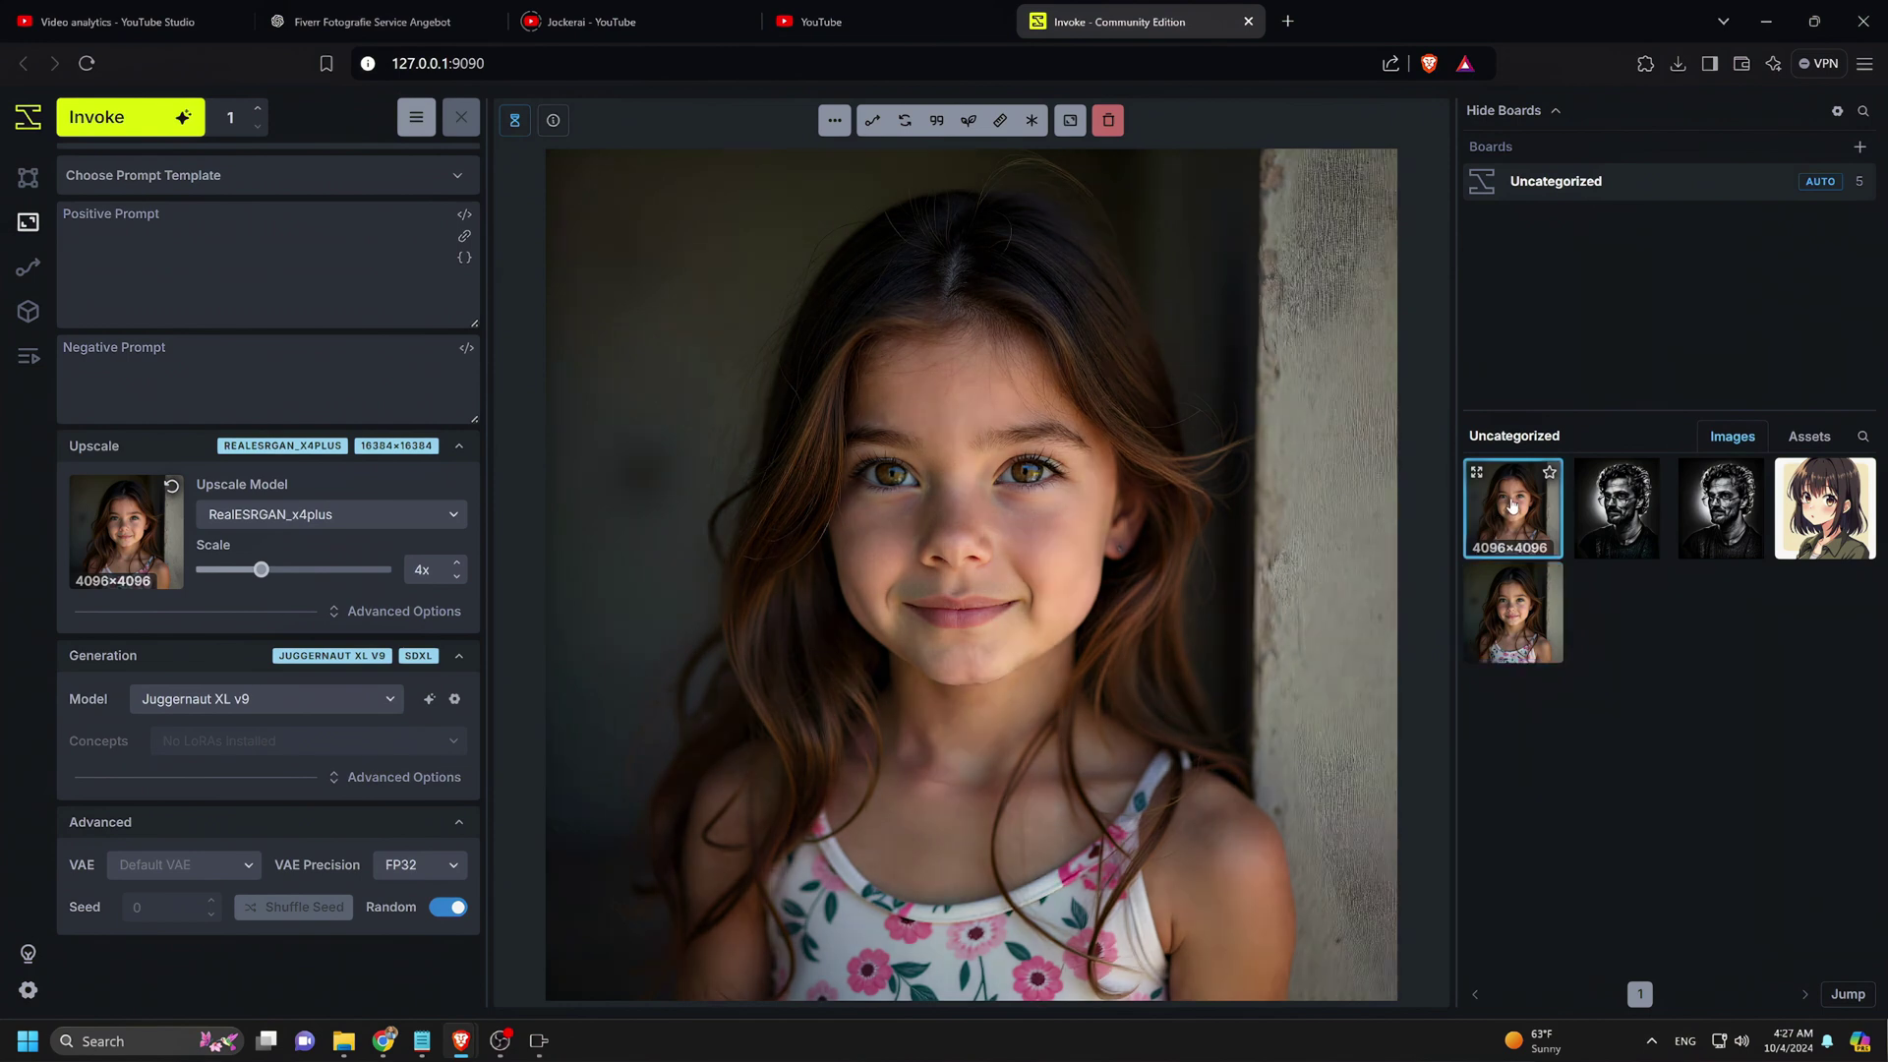